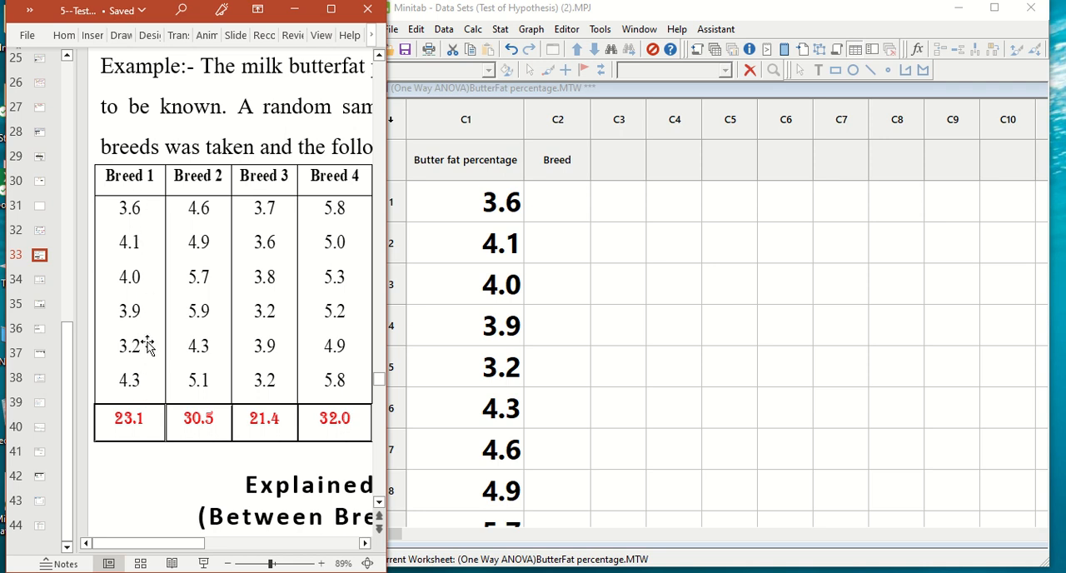
Step: Check the worksheet's butter fat percentage values in C1 against the four breed columns of the slide's table
{"action": "left_click", "coordinate": [479, 204]}
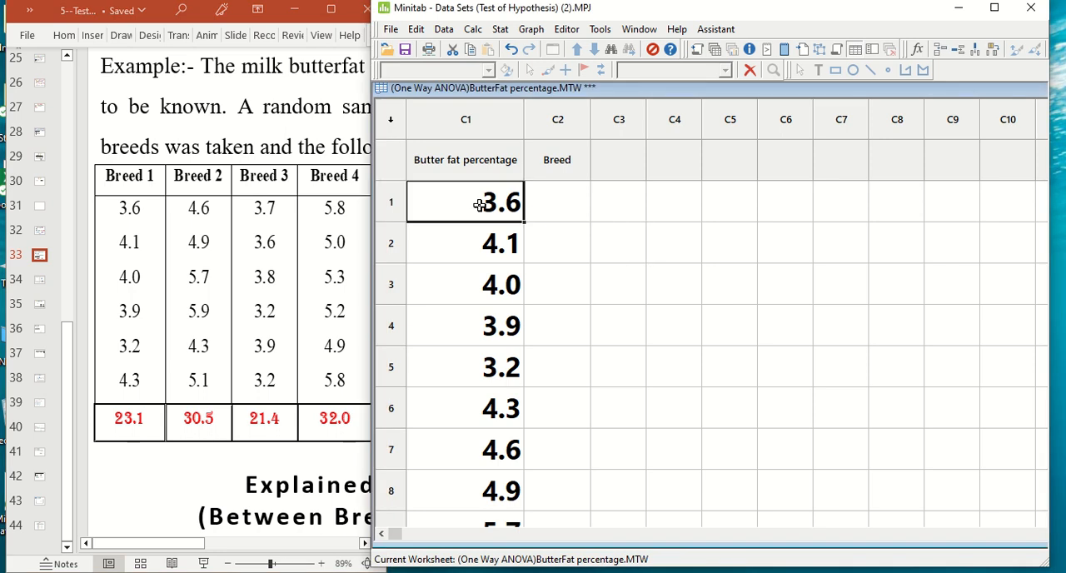
{"action": "left_click", "coordinate": [476, 241]}
{"action": "left_click", "coordinate": [471, 289]}
{"action": "left_click", "coordinate": [468, 327]}
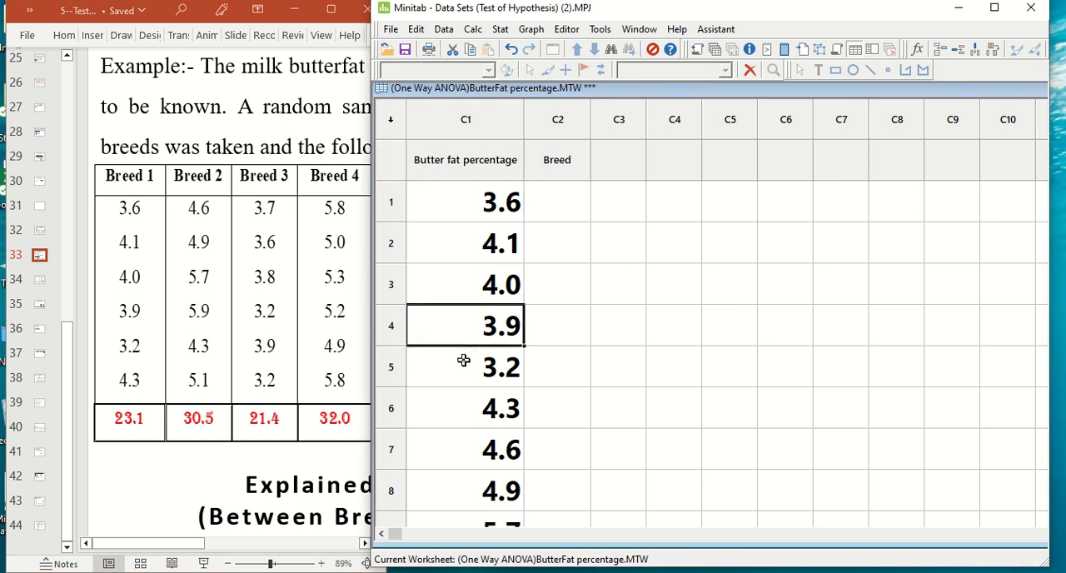
{"action": "left_click", "coordinate": [463, 364]}
{"action": "left_click", "coordinate": [458, 413]}
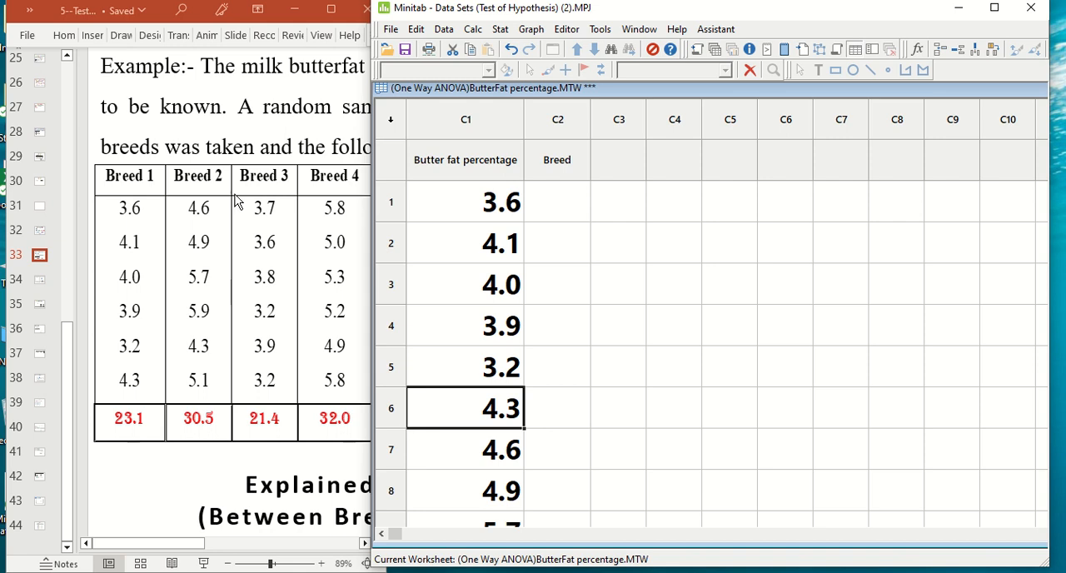
{"action": "left_click", "coordinate": [484, 456]}
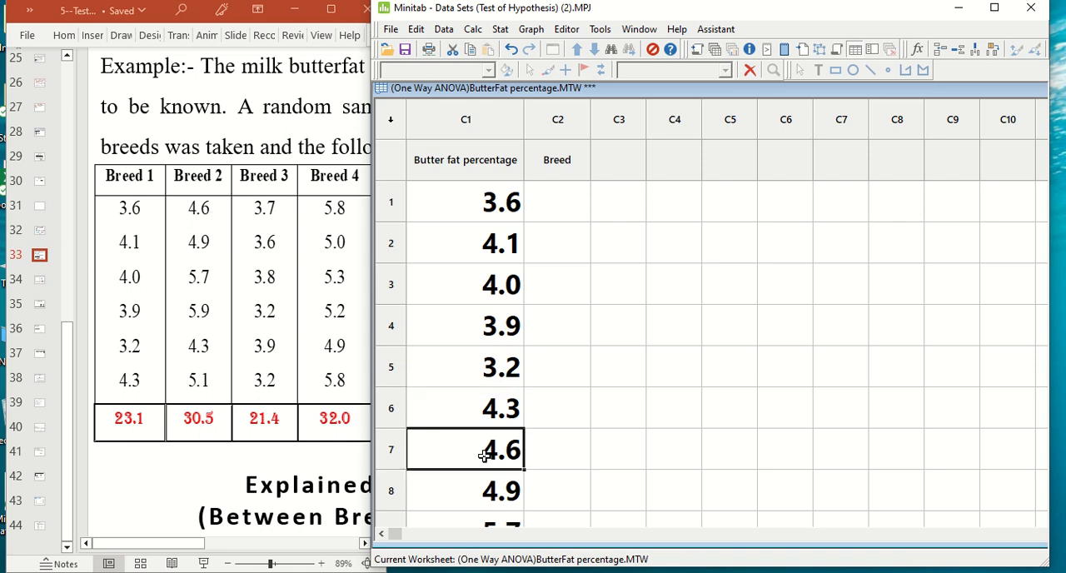
{"action": "scroll", "coordinate": [483, 456], "scroll_direction": "down", "scroll_amount": 3}
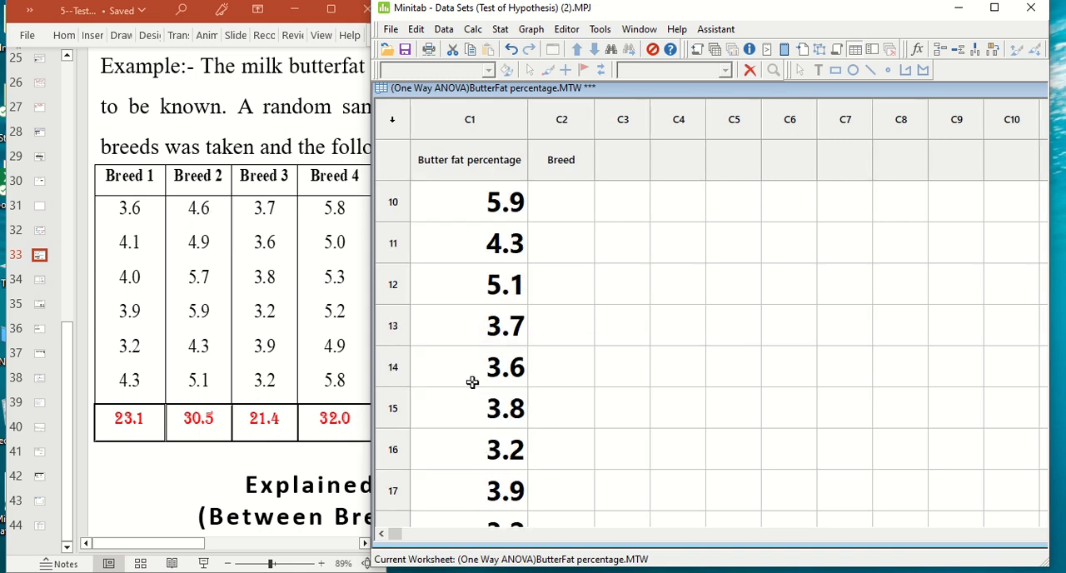
{"action": "left_click", "coordinate": [469, 283]}
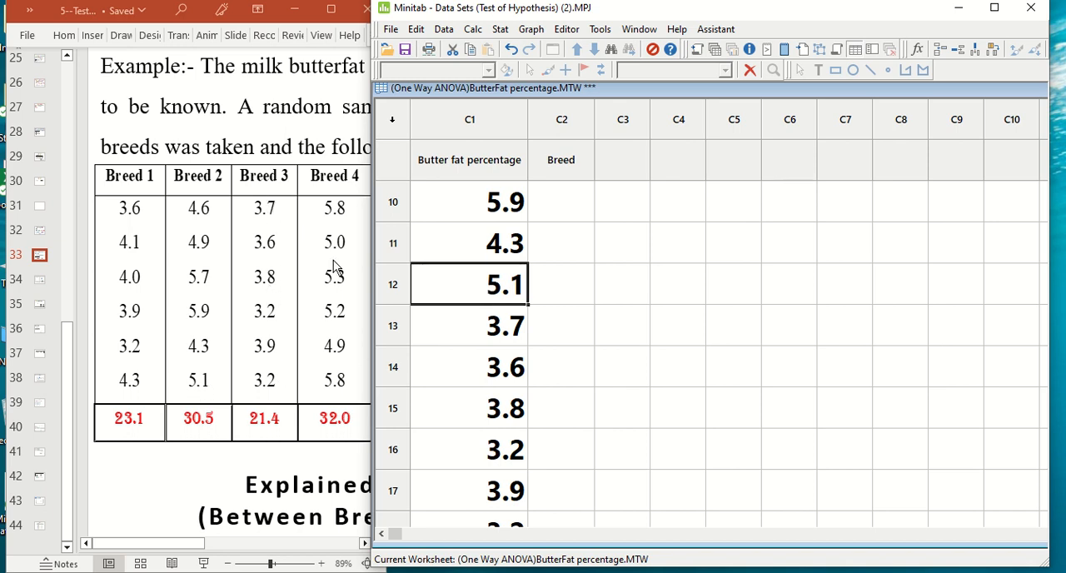
{"action": "left_click", "coordinate": [483, 322]}
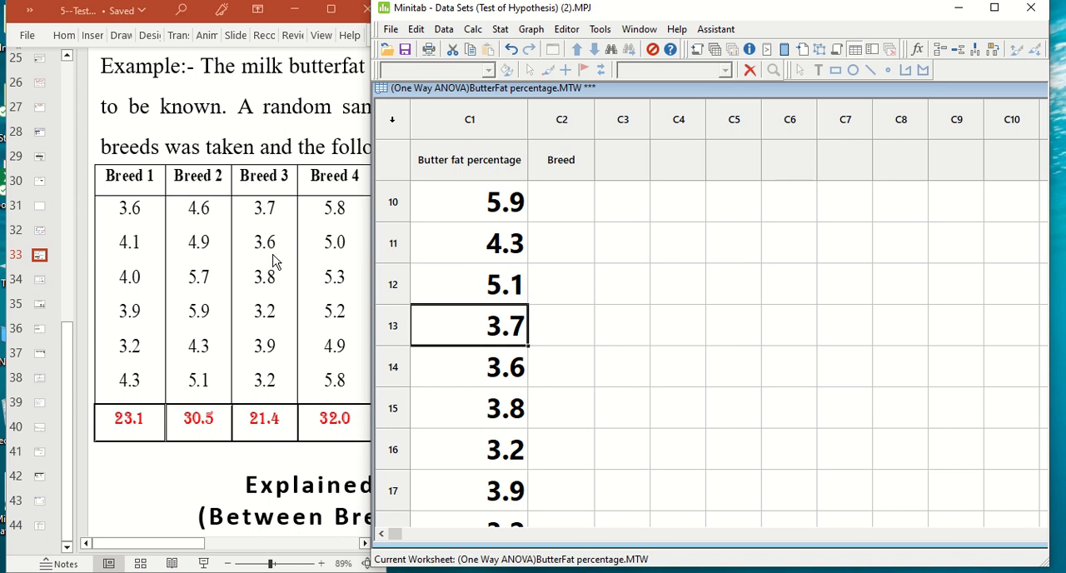
{"action": "left_click", "coordinate": [485, 421]}
{"action": "scroll", "coordinate": [485, 422], "scroll_direction": "down", "scroll_amount": 2}
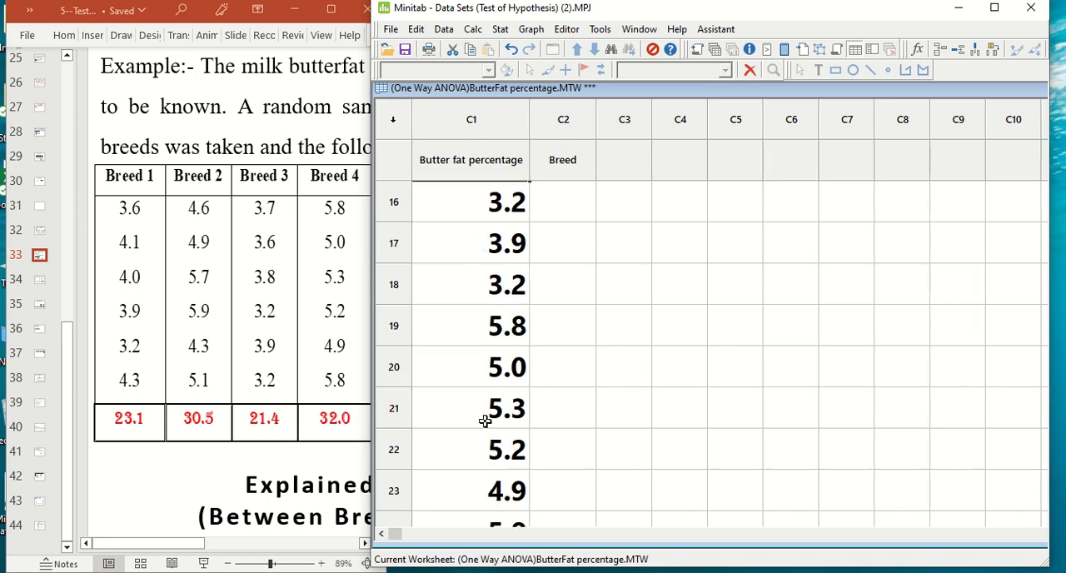
{"action": "left_click", "coordinate": [446, 286]}
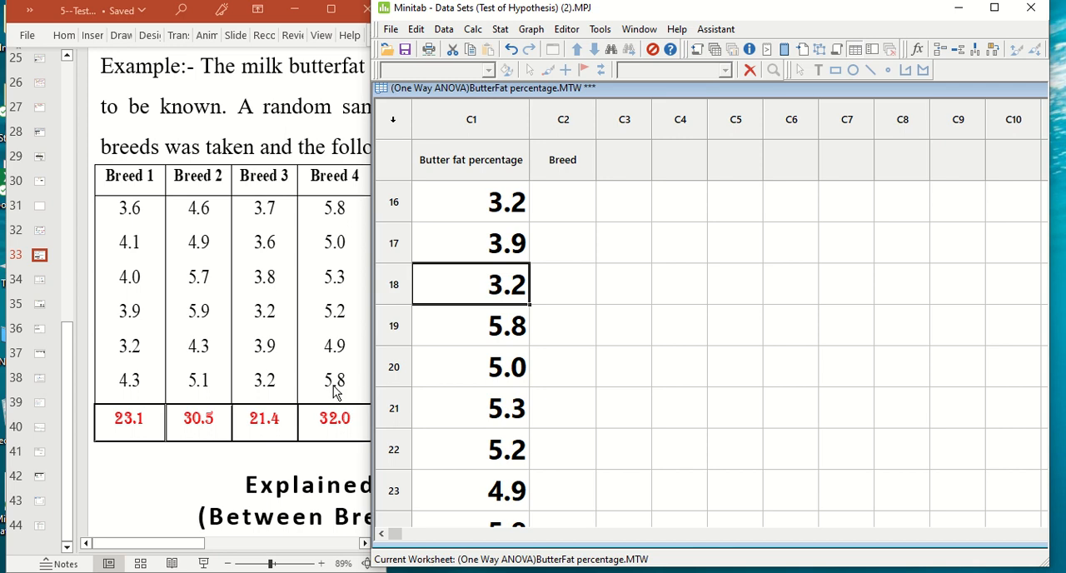
{"action": "scroll", "coordinate": [467, 409], "scroll_direction": "down", "scroll_amount": 2}
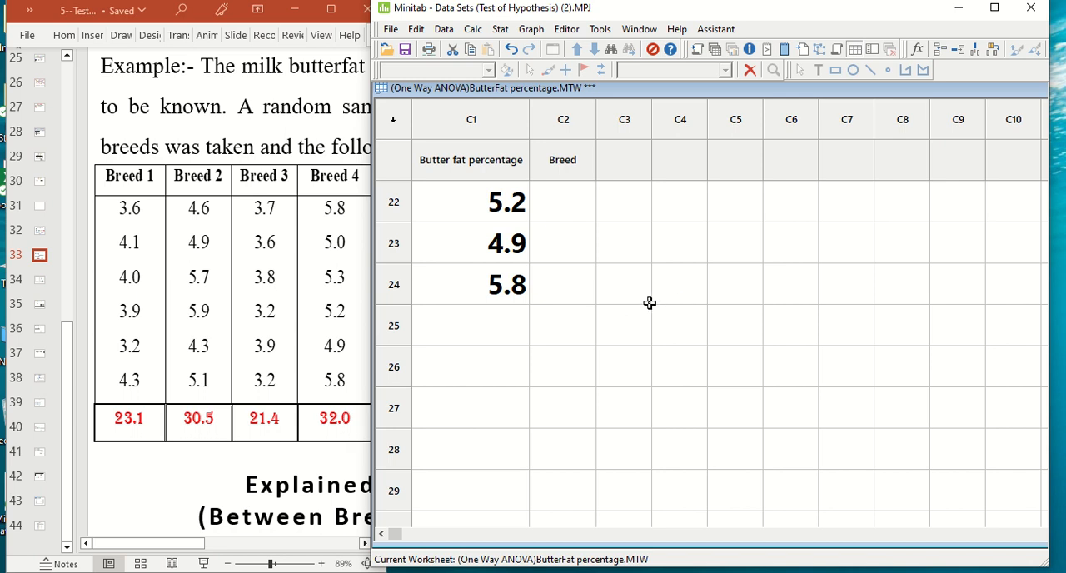
{"action": "scroll", "coordinate": [623, 367], "scroll_direction": "up", "scroll_amount": 7}
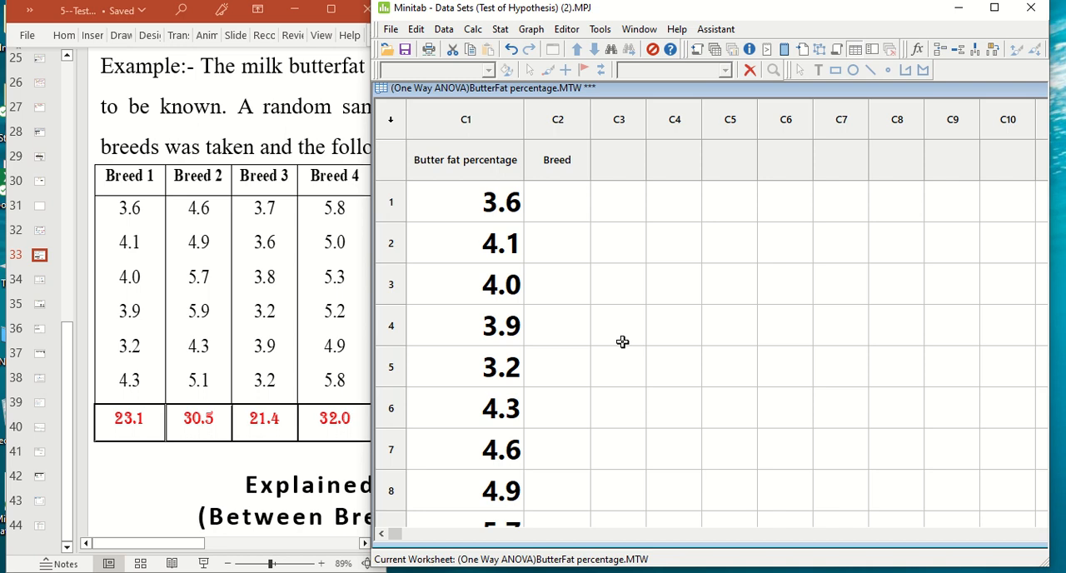
Step: Enter breed code 1 in rows 1 to 6 of the Breed column
{"action": "left_click", "coordinate": [558, 162]}
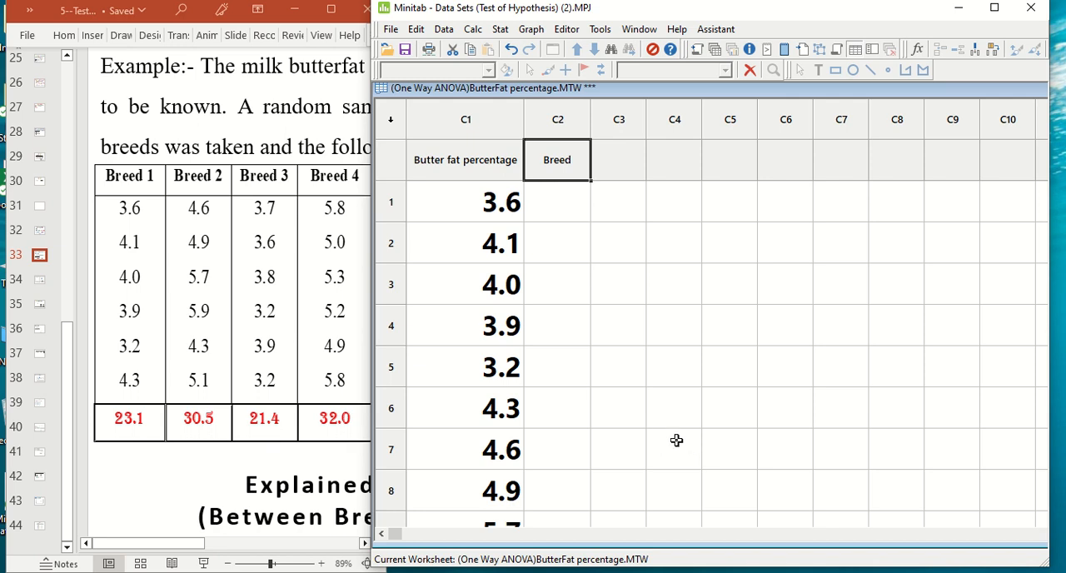
{"action": "left_click", "coordinate": [548, 214]}
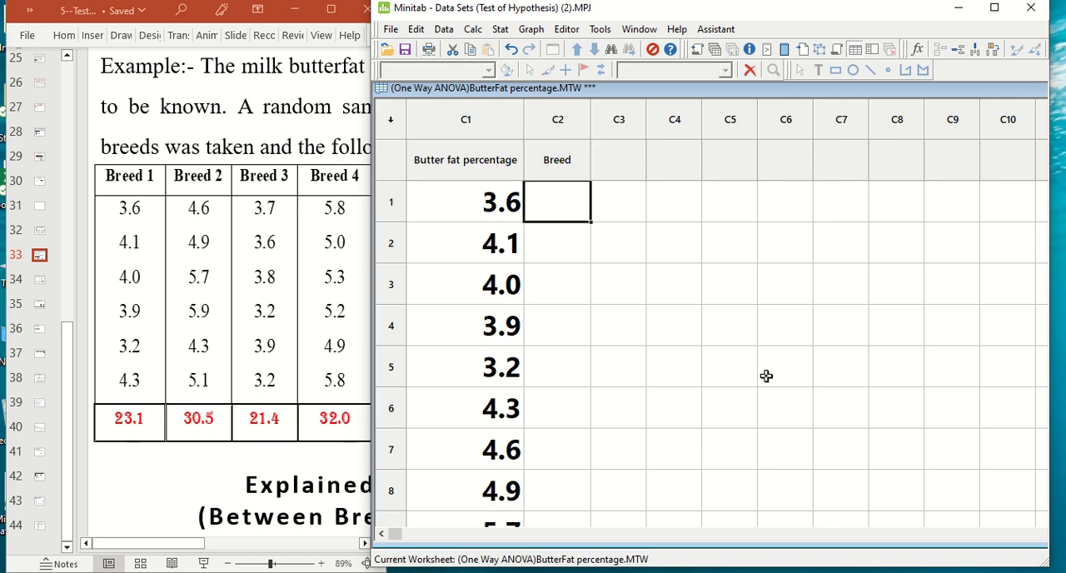
{"action": "type", "text": "1"}
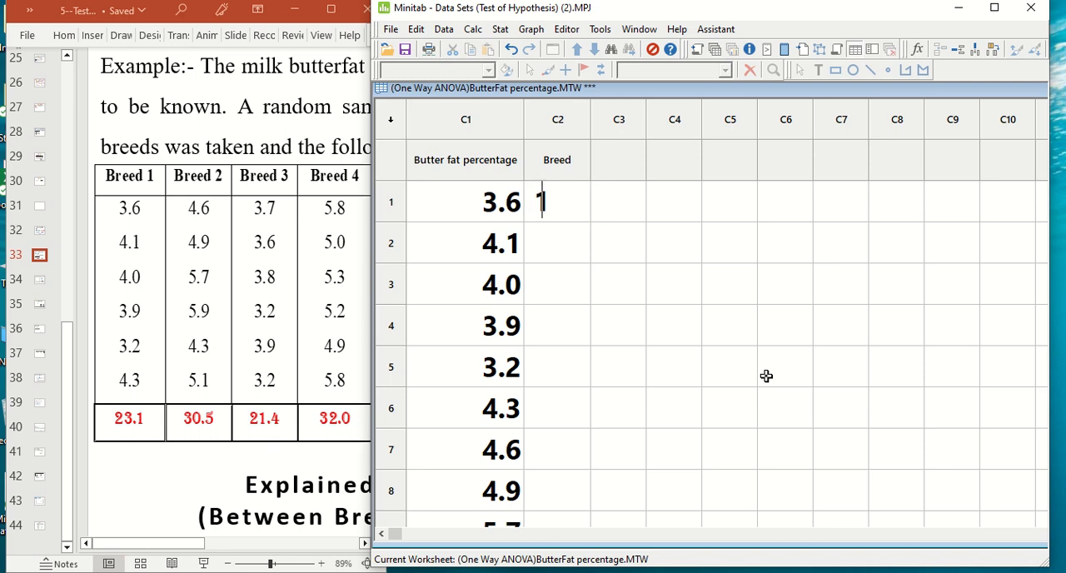
{"action": "key", "text": "Return"}
{"action": "type", "text": "1"}
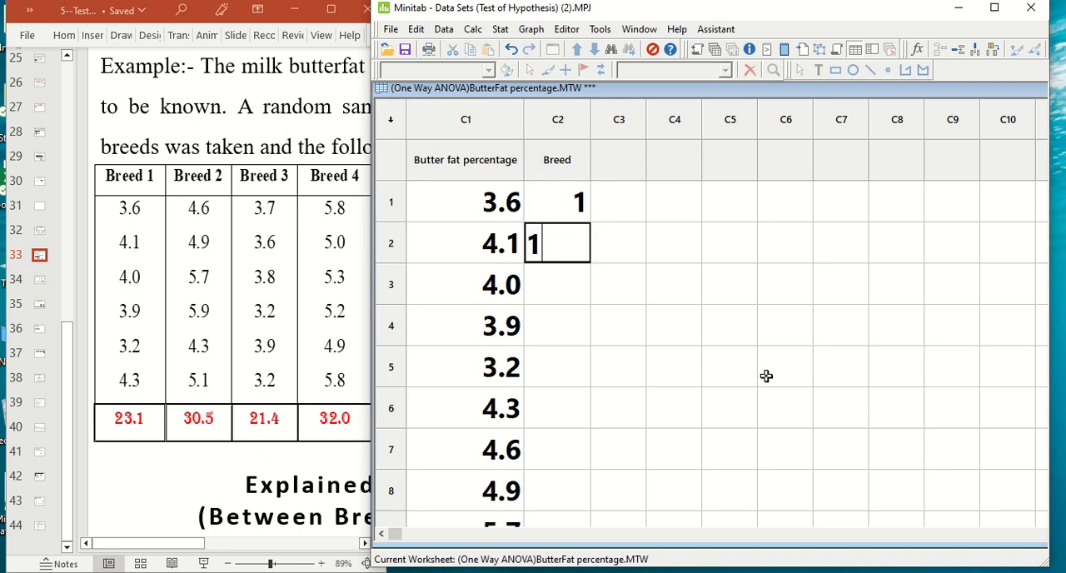
{"action": "key", "text": "Return"}
{"action": "type", "text": "1"}
{"action": "key", "text": "Return"}
{"action": "type", "text": "1"}
{"action": "key", "text": "Return"}
{"action": "type", "text": "1"}
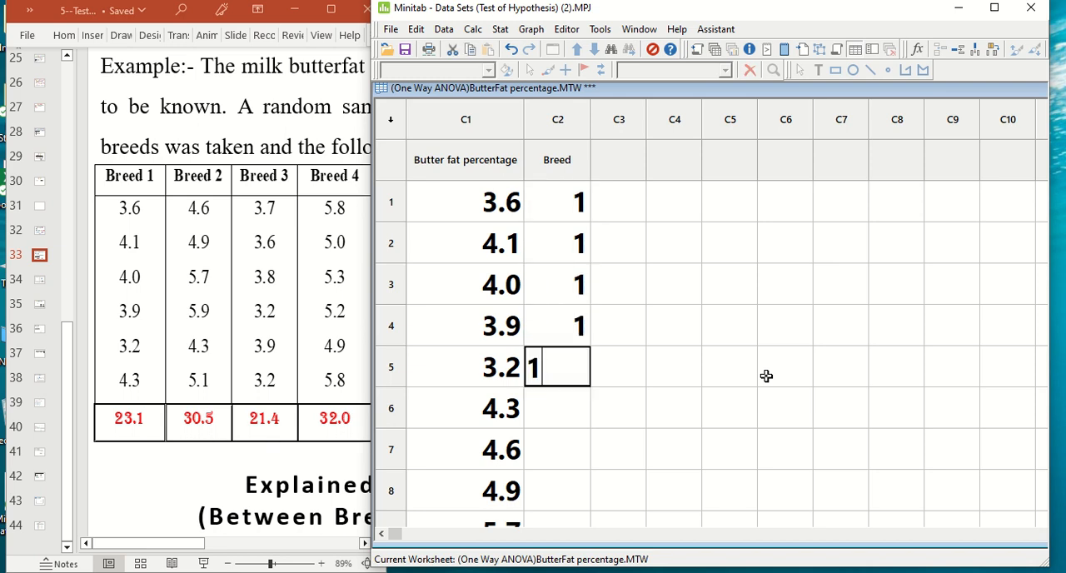
{"action": "key", "text": "Return"}
{"action": "type", "text": "1"}
{"action": "key", "text": "Return"}
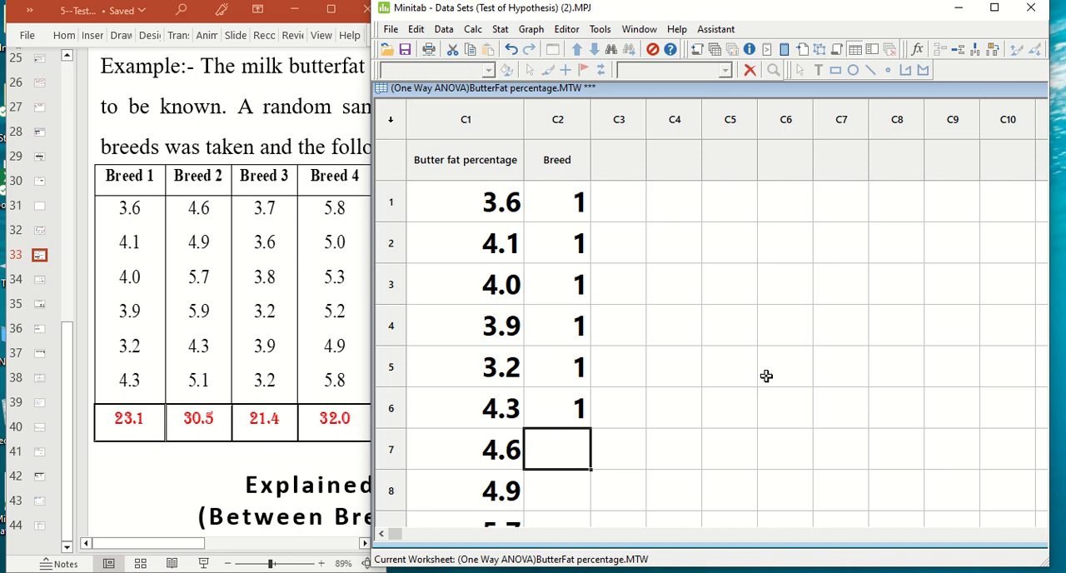
Step: Enter breed code 2 in rows 7 to 11 of the Breed column
{"action": "type", "text": "2"}
{"action": "key", "text": "Return"}
{"action": "type", "text": "2"}
{"action": "key", "text": "Return"}
{"action": "type", "text": "2"}
{"action": "key", "text": "Return"}
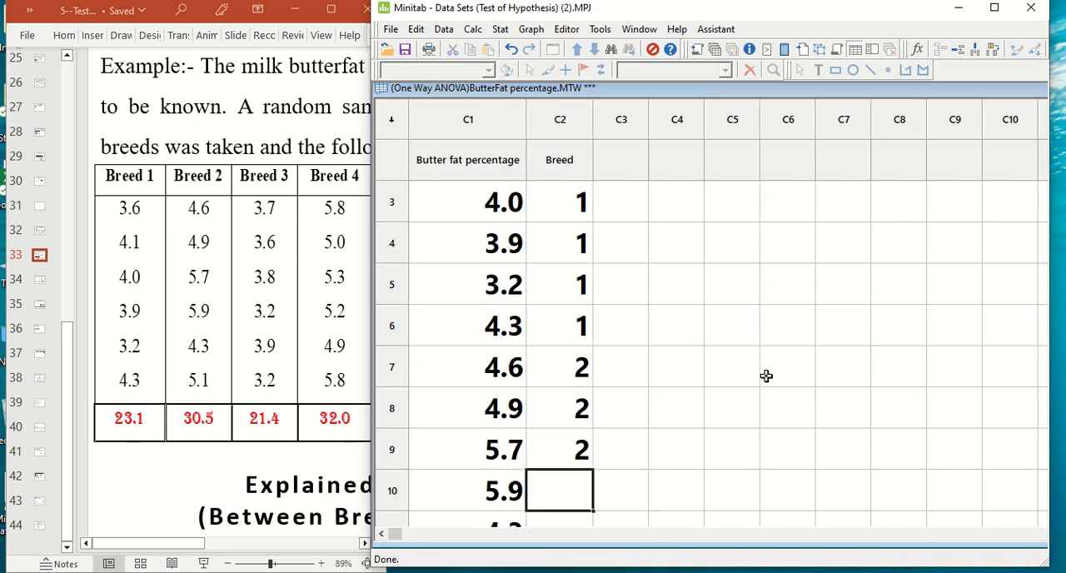
{"action": "type", "text": "2"}
{"action": "key", "text": "Return"}
{"action": "type", "text": "2"}
{"action": "key", "text": "Return"}
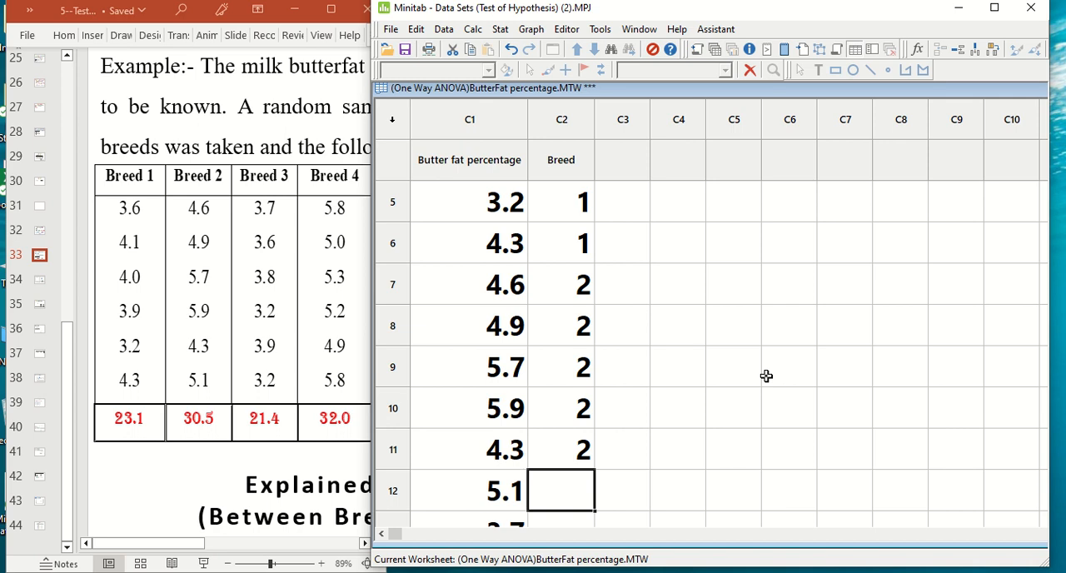
Step: Enter breed code 3 in rows 12 to 18 of the Breed column
{"action": "type", "text": "3"}
{"action": "key", "text": "Return"}
{"action": "type", "text": "3"}
{"action": "key", "text": "Return"}
{"action": "type", "text": "3"}
{"action": "key", "text": "Return"}
{"action": "type", "text": "3"}
{"action": "key", "text": "Return"}
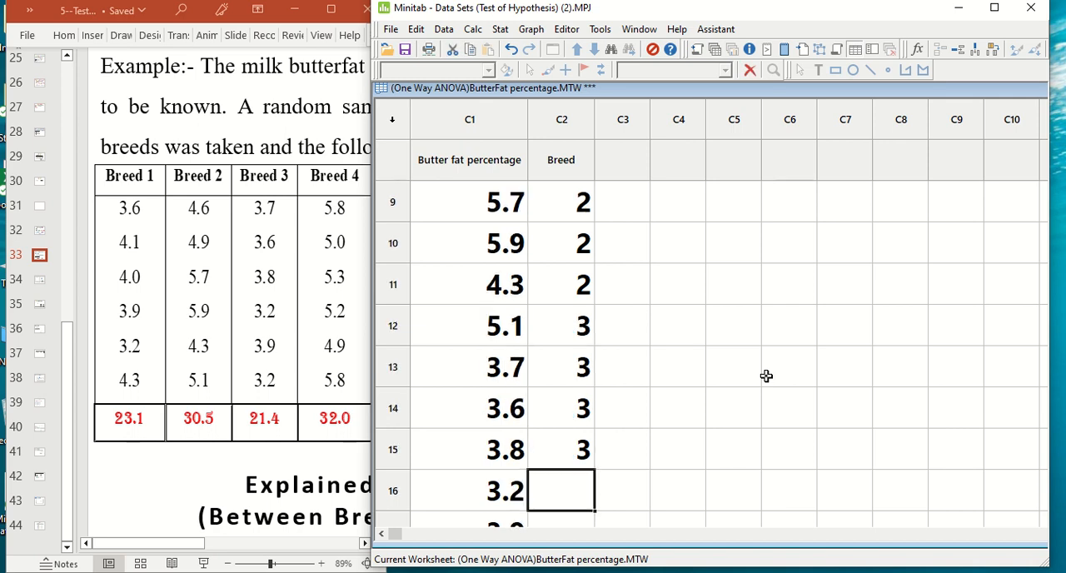
{"action": "type", "text": "3"}
{"action": "key", "text": "Return"}
{"action": "type", "text": "3"}
{"action": "key", "text": "Return"}
{"action": "type", "text": "3"}
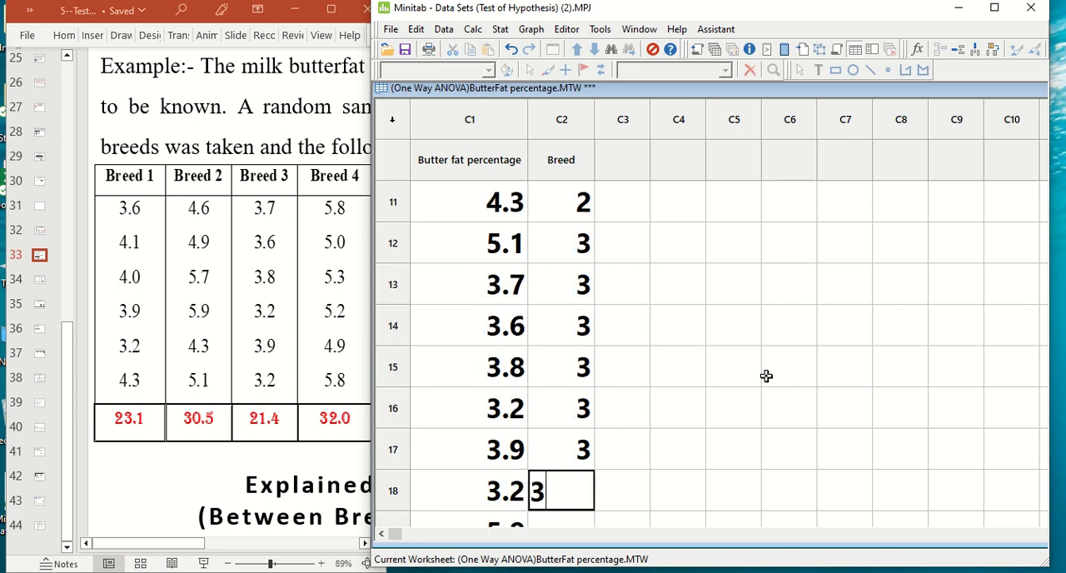
{"action": "key", "text": "Return"}
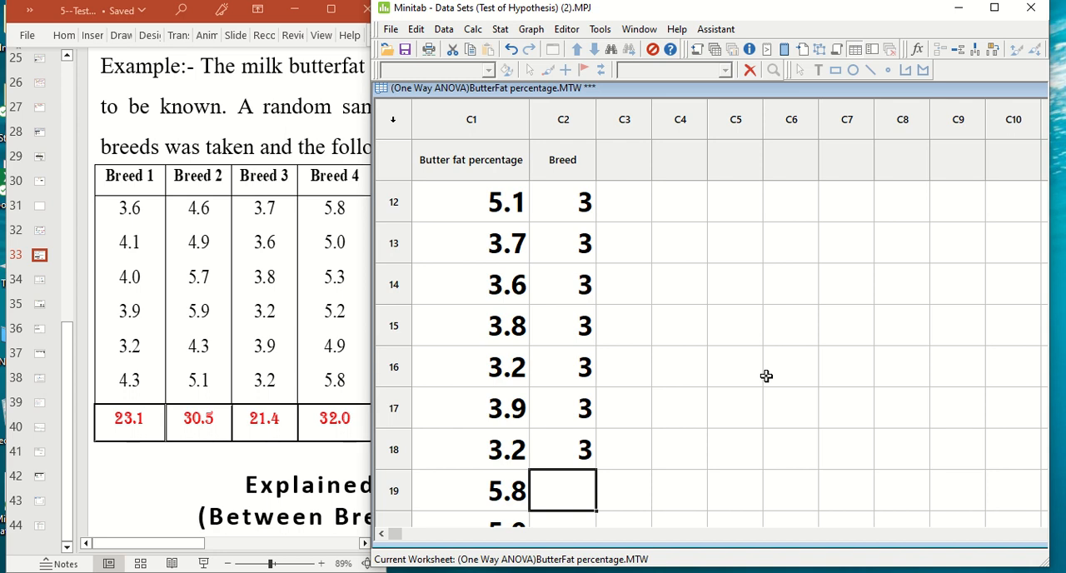
Step: Enter breed code 4 in rows 19 to 24 of the Breed column
{"action": "type", "text": "4"}
{"action": "key", "text": "Return"}
{"action": "type", "text": "4"}
{"action": "key", "text": "Return"}
{"action": "type", "text": "4"}
{"action": "key", "text": "Return"}
{"action": "type", "text": "4"}
{"action": "key", "text": "Return"}
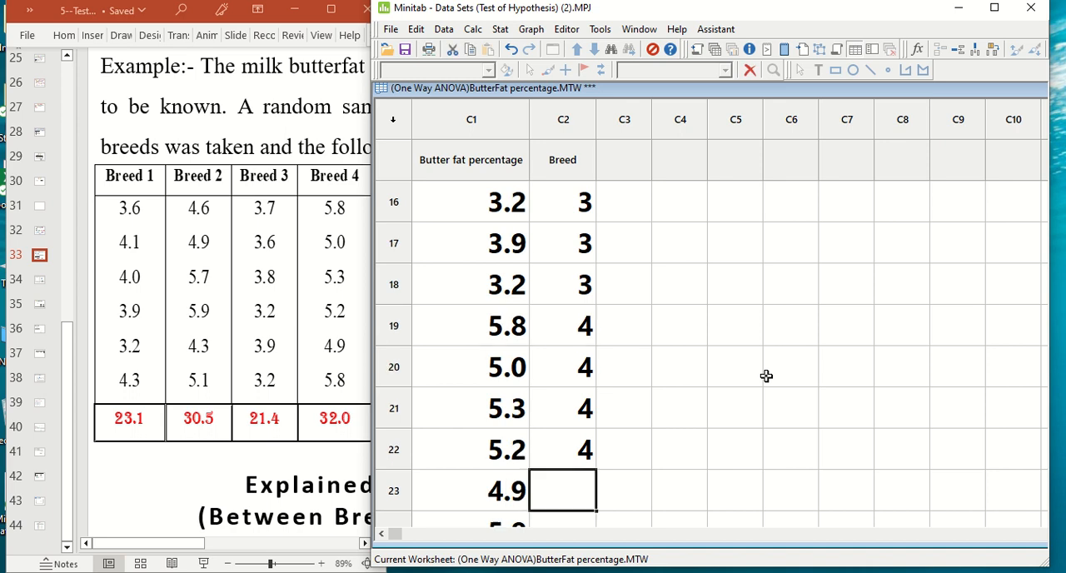
{"action": "type", "text": "4"}
{"action": "key", "text": "Return"}
{"action": "type", "text": "4"}
{"action": "key", "text": "Return"}
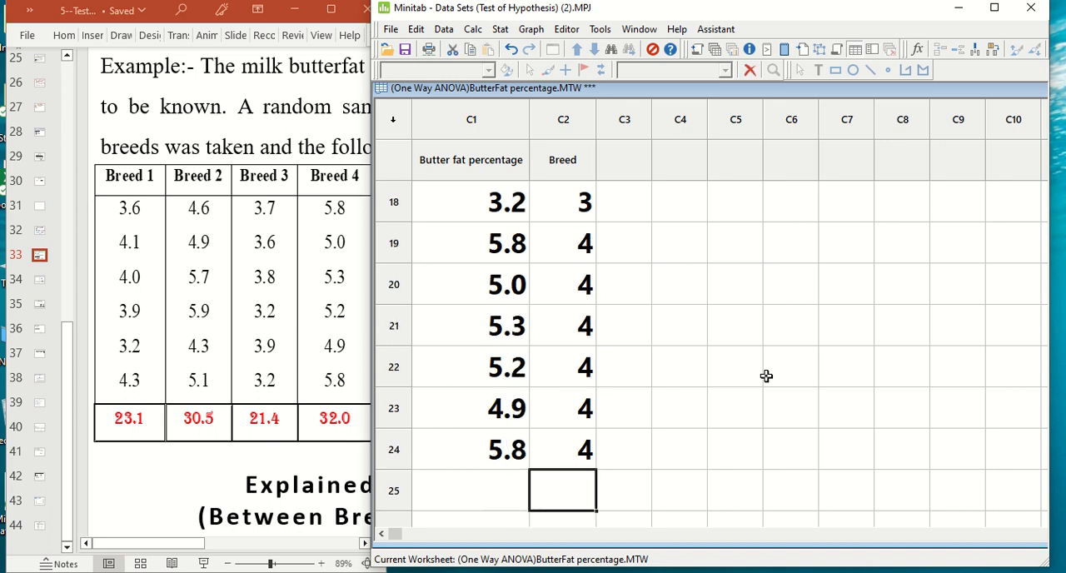
Step: Maximize the Minitab window and the ButterFat percentage worksheet, showing the data from the first row
{"action": "left_click", "coordinate": [1003, 10]}
{"action": "scroll", "coordinate": [176, 297], "scroll_direction": "up", "scroll_amount": 6}
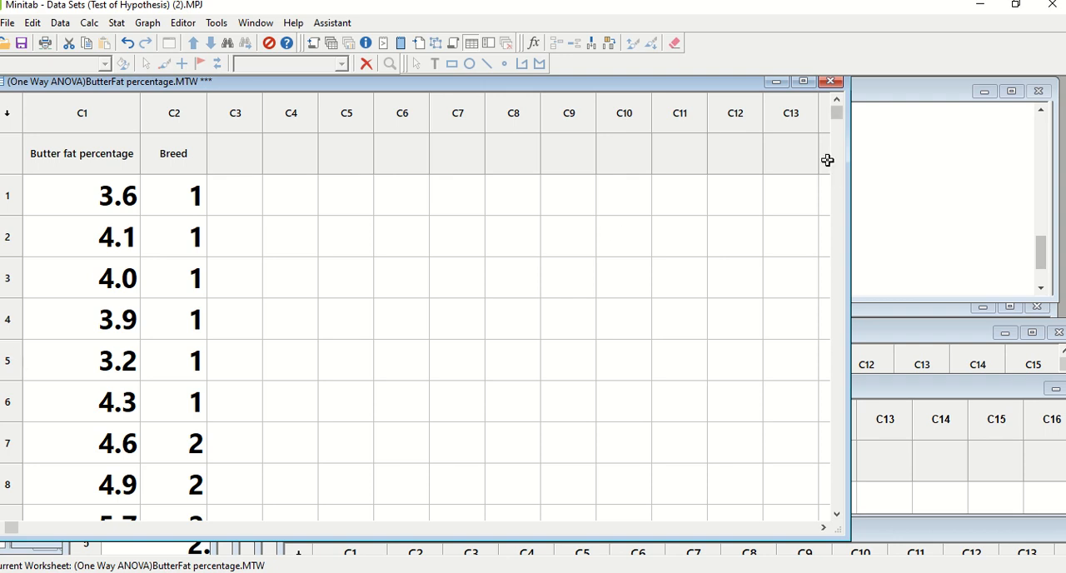
{"action": "left_click", "coordinate": [803, 81]}
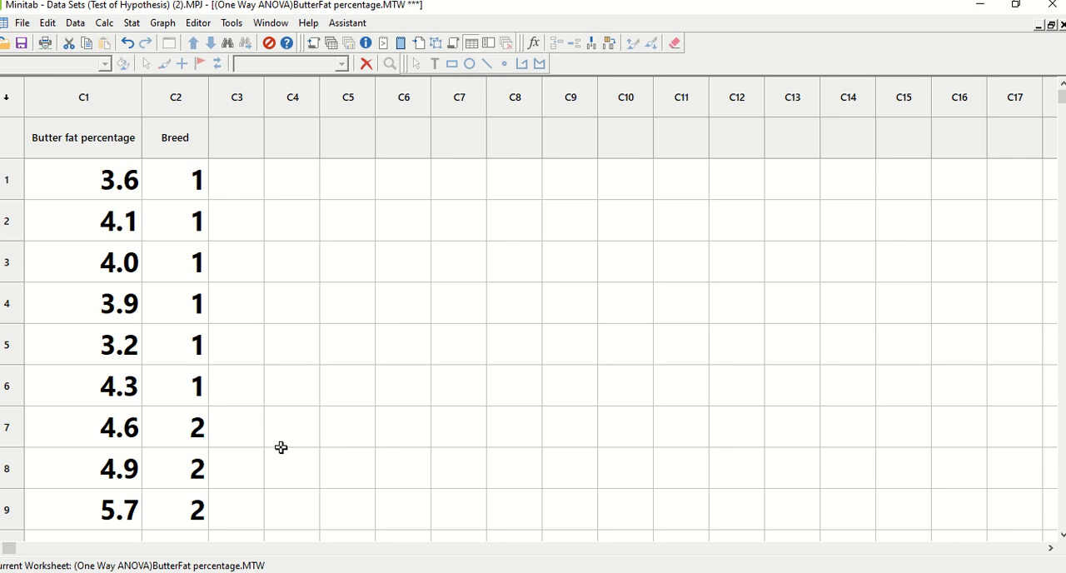
Step: Switch to PowerPoint to view the full butterfat example slide, and return to Minitab to check the first Breed codes
{"action": "key", "text": "alt+Tab"}
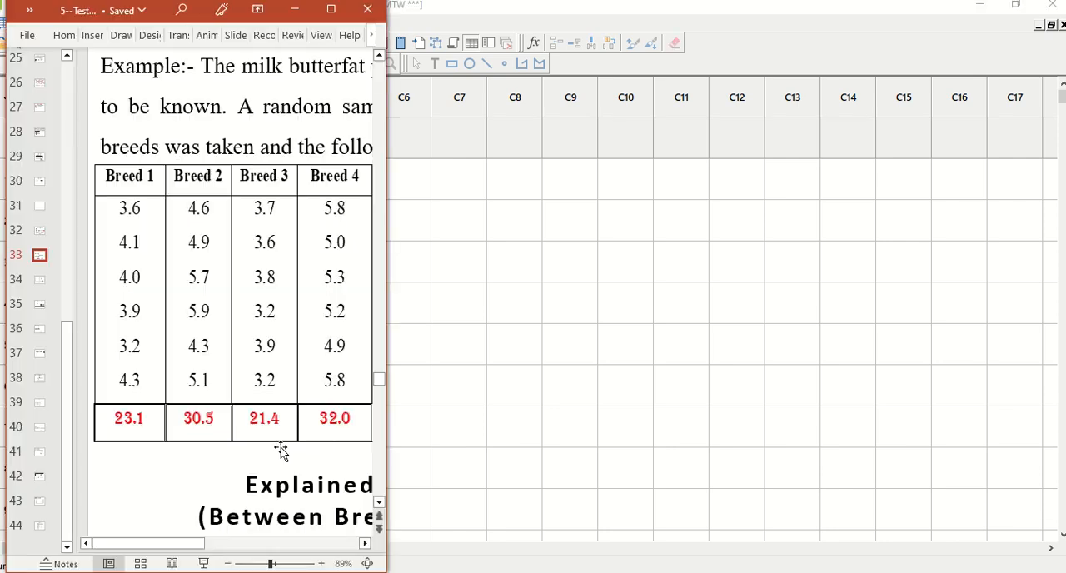
{"action": "left_click", "coordinate": [333, 15]}
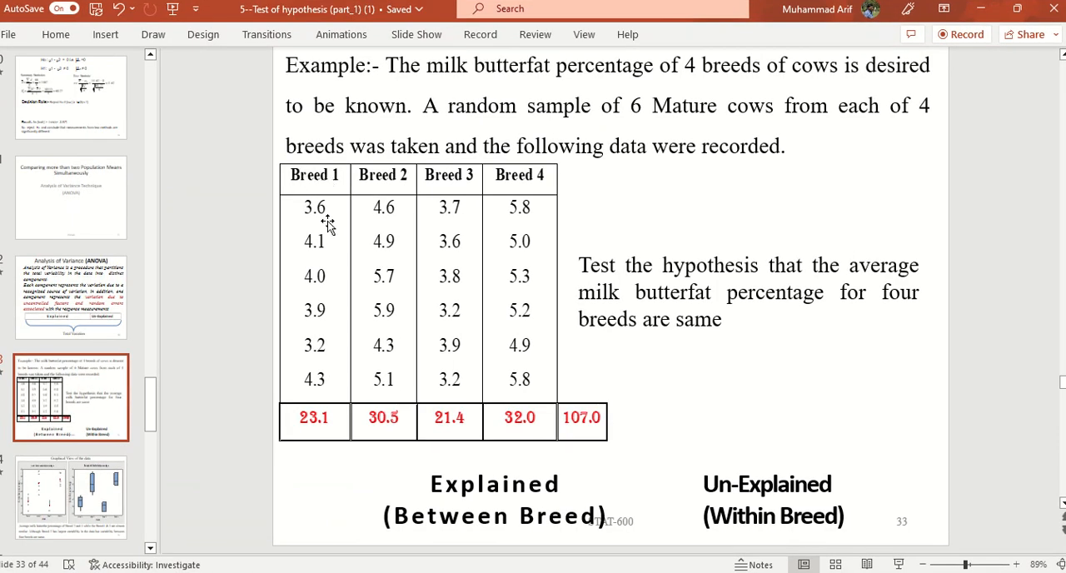
{"action": "key", "text": "alt+Tab"}
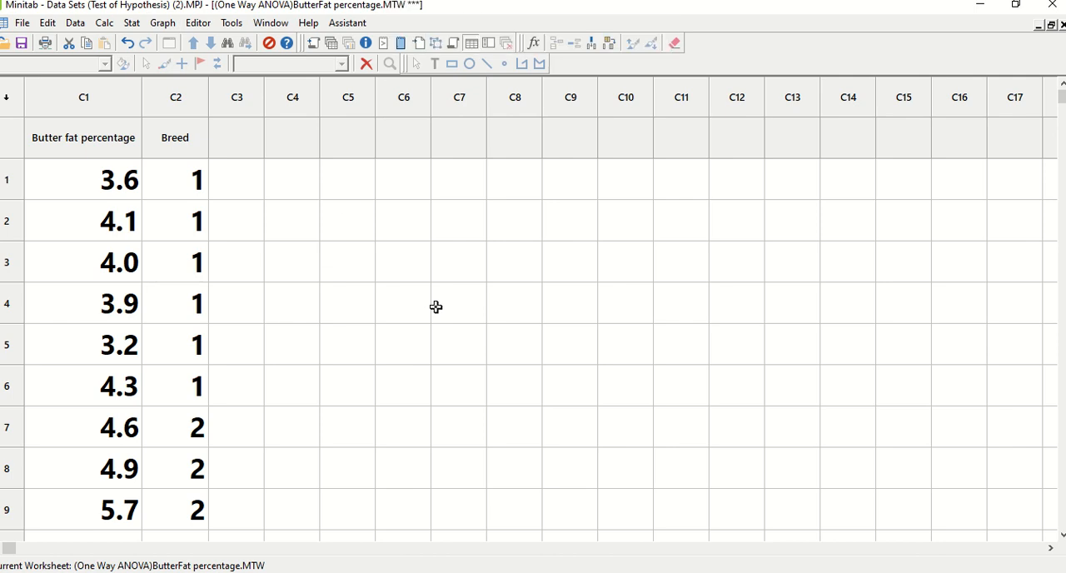
{"action": "left_click", "coordinate": [163, 176]}
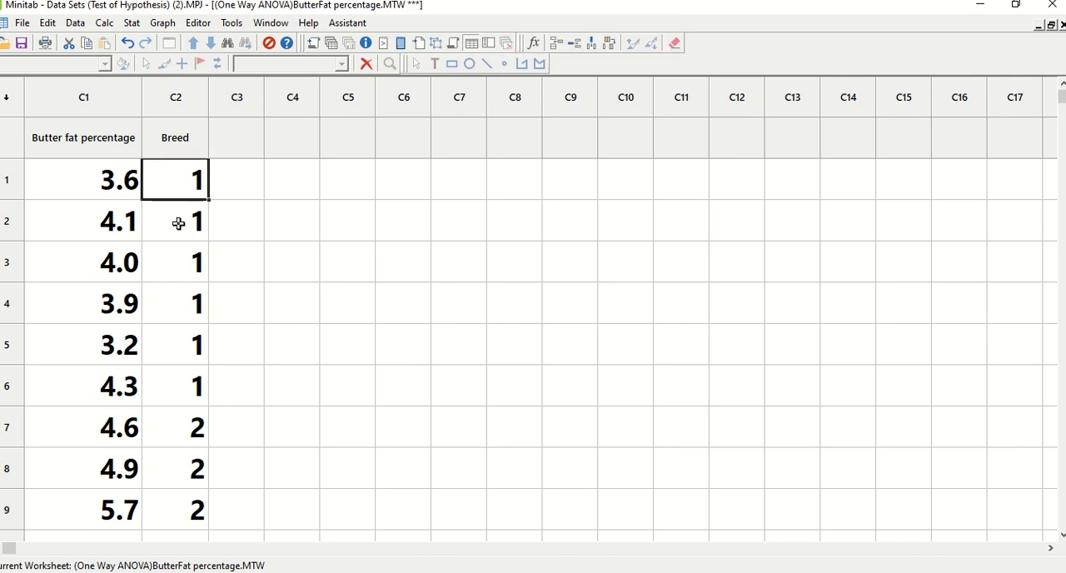
{"action": "left_click", "coordinate": [178, 225]}
{"action": "left_click", "coordinate": [177, 269]}
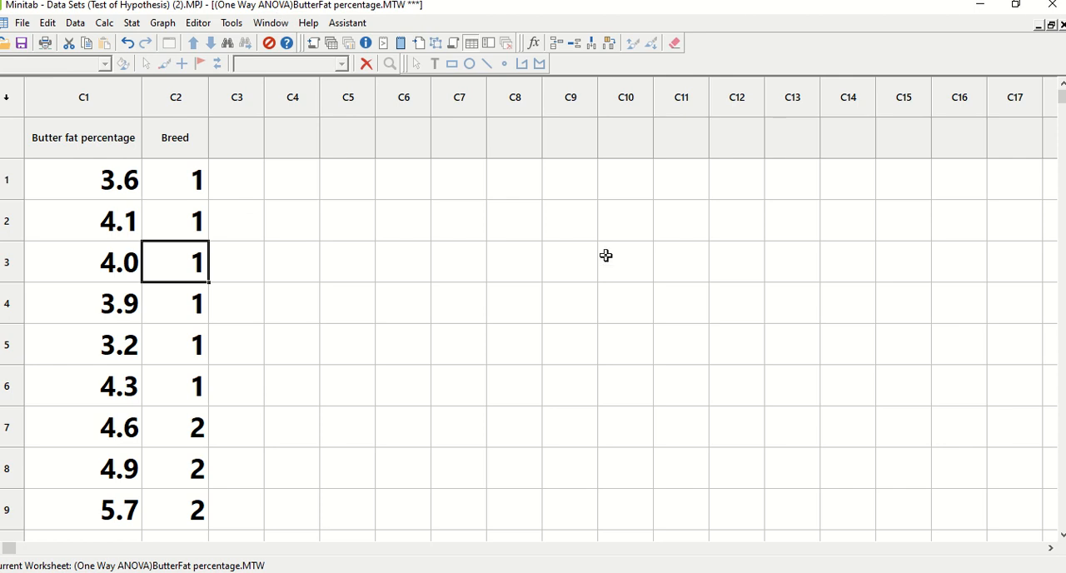
Step: Start recoding the Butter fat percentage column to text, using the Recode individual values method
{"action": "left_click", "coordinate": [76, 25]}
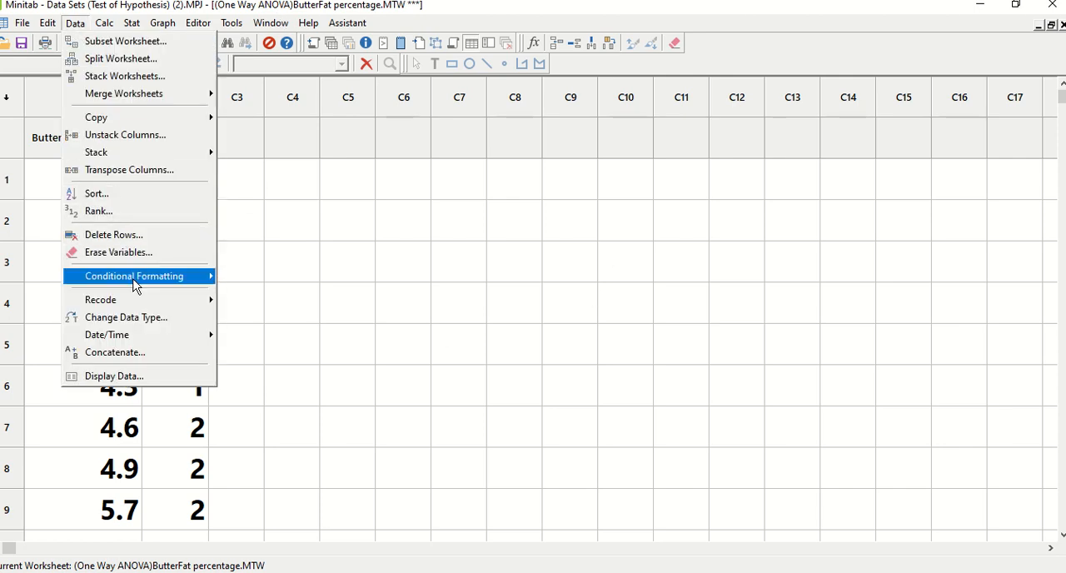
{"action": "mouse_move", "coordinate": [134, 307]}
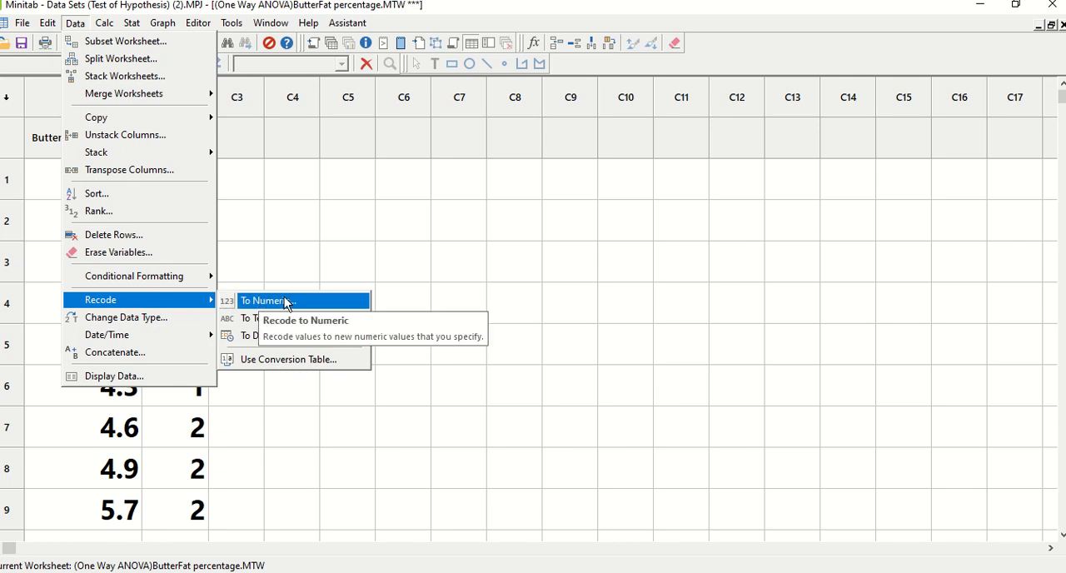
{"action": "left_click", "coordinate": [250, 316]}
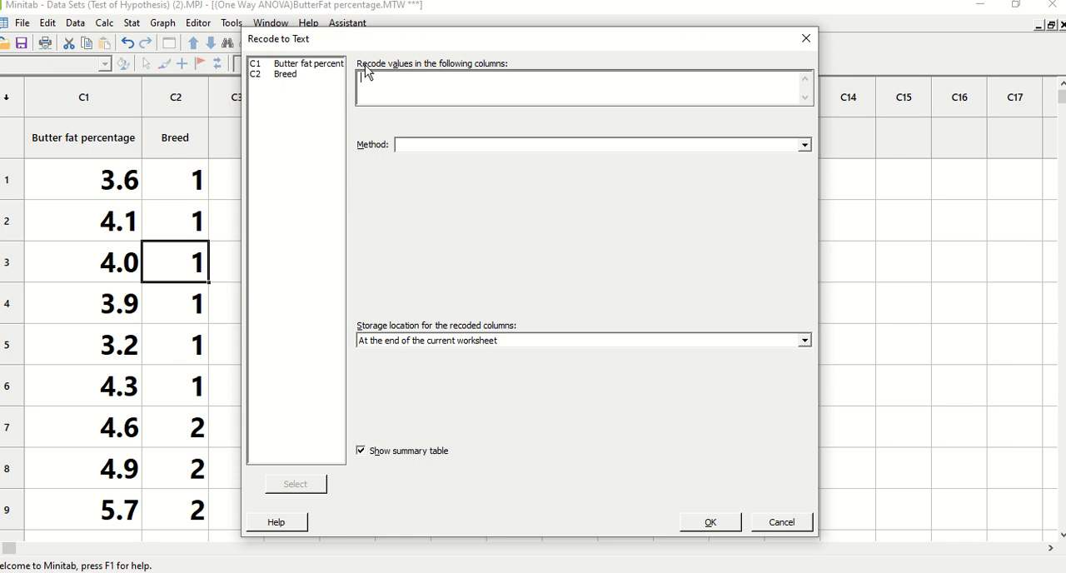
{"action": "double_click", "coordinate": [305, 67]}
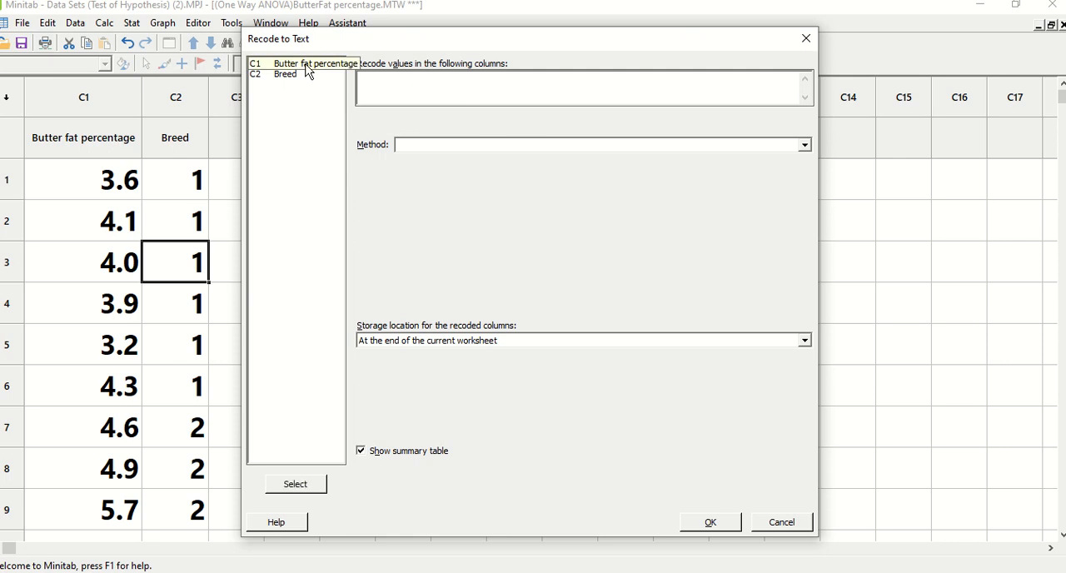
{"action": "left_click", "coordinate": [450, 145]}
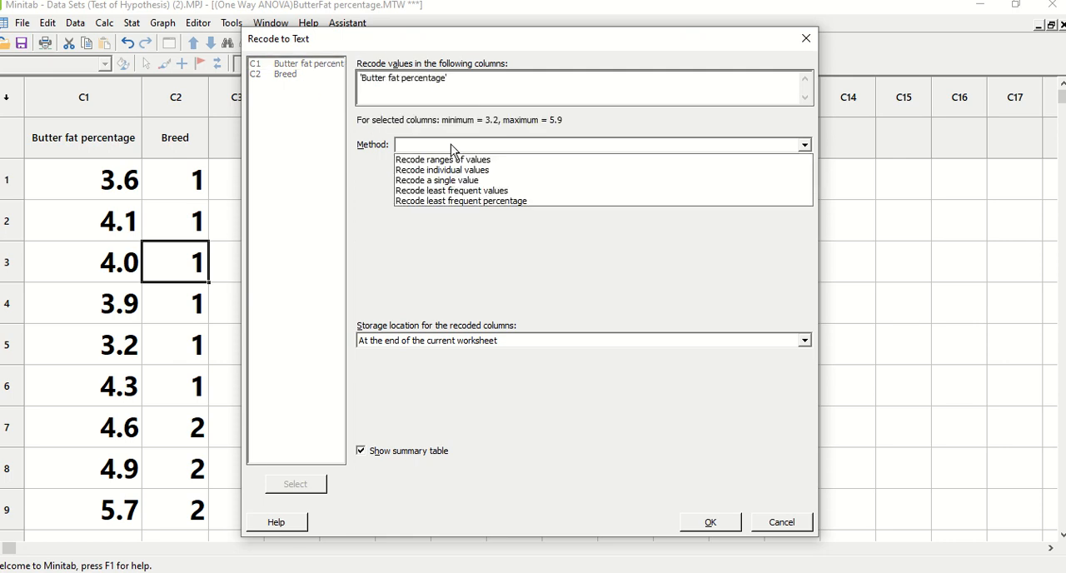
{"action": "left_click", "coordinate": [454, 170]}
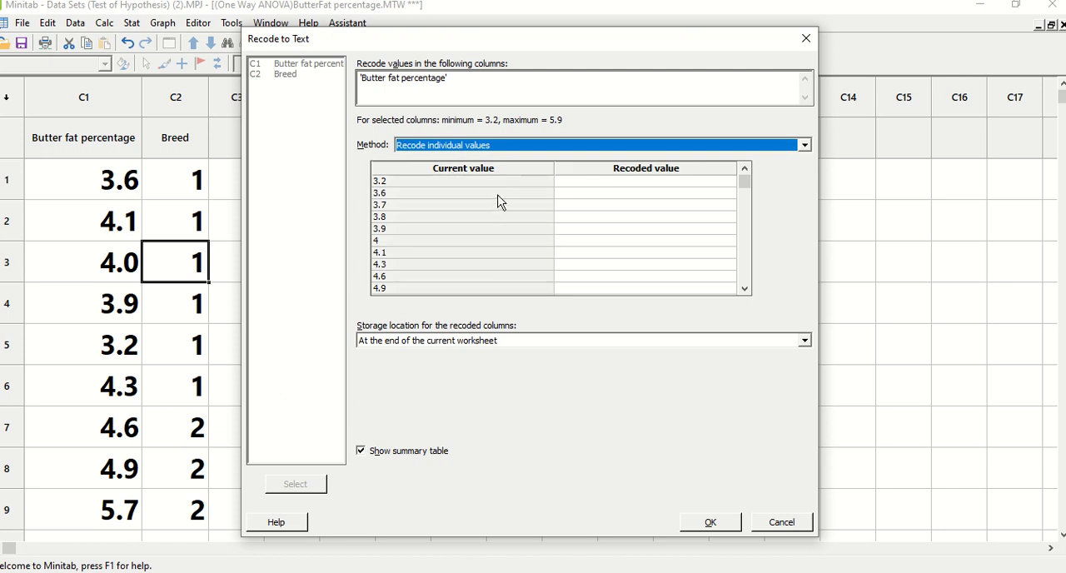
Step: Replace Butter fat percentage with Breed as the column to recode
{"action": "left_click", "coordinate": [441, 145]}
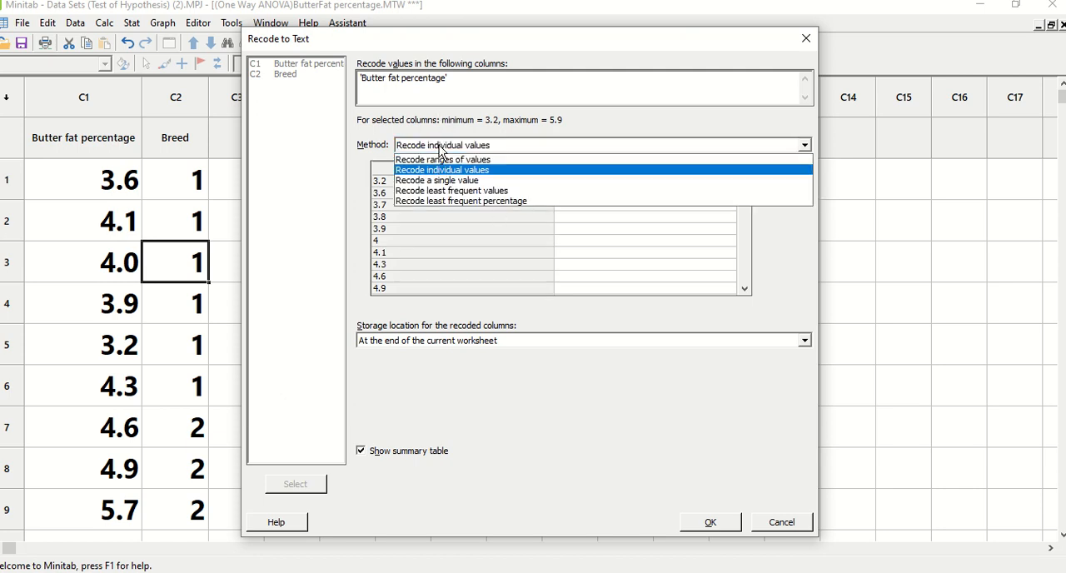
{"action": "left_click", "coordinate": [446, 78]}
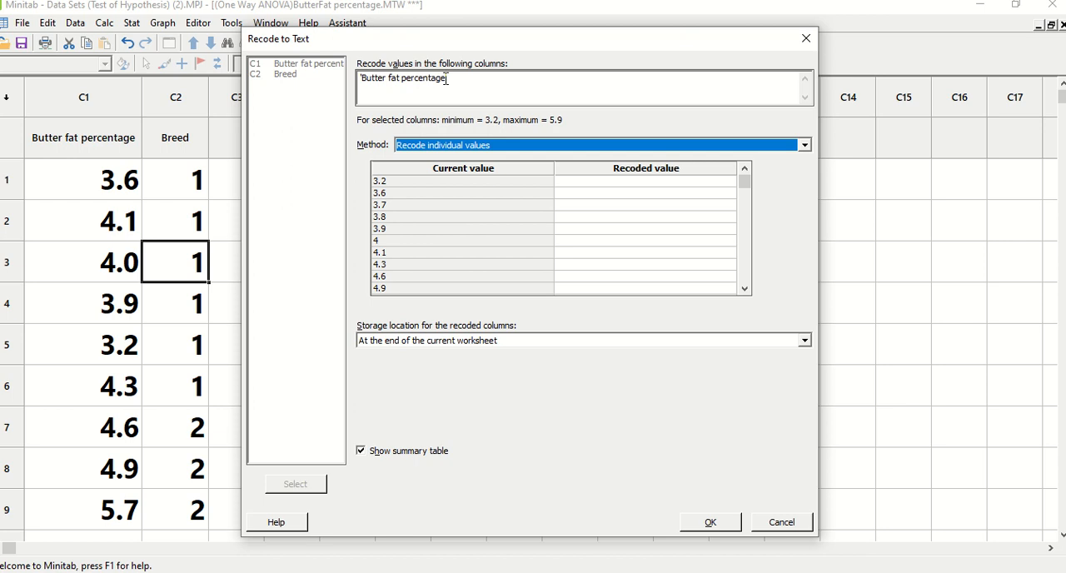
{"action": "left_click", "coordinate": [447, 78]}
{"action": "key", "text": "BackSpace"}
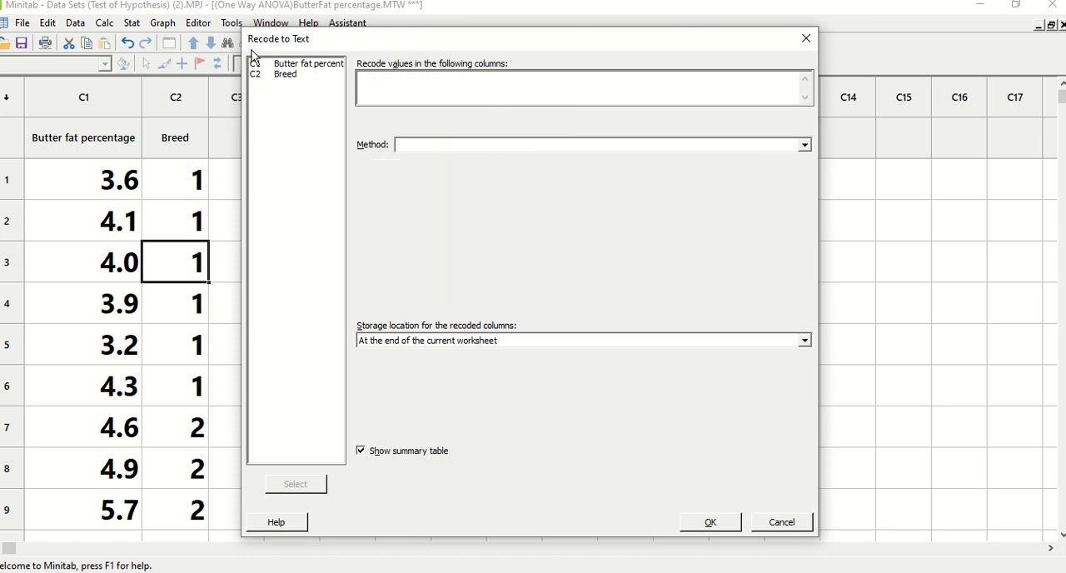
{"action": "double_click", "coordinate": [286, 74]}
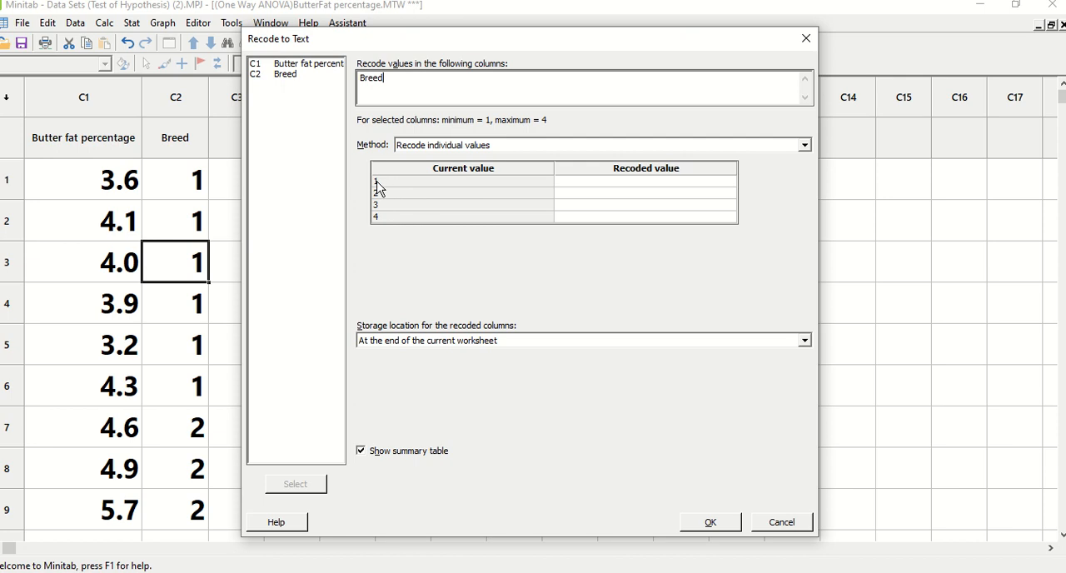
Step: Set the recoded values of codes 1 and 2 to Breed 1 and Breed 2
{"action": "left_click", "coordinate": [648, 182]}
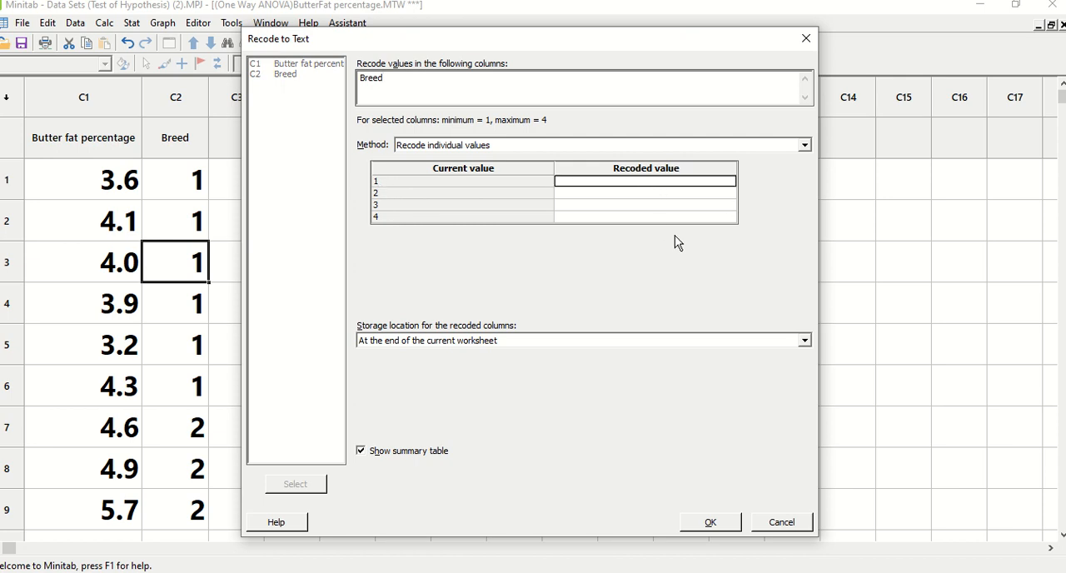
{"action": "type", "text": "Breed 1"}
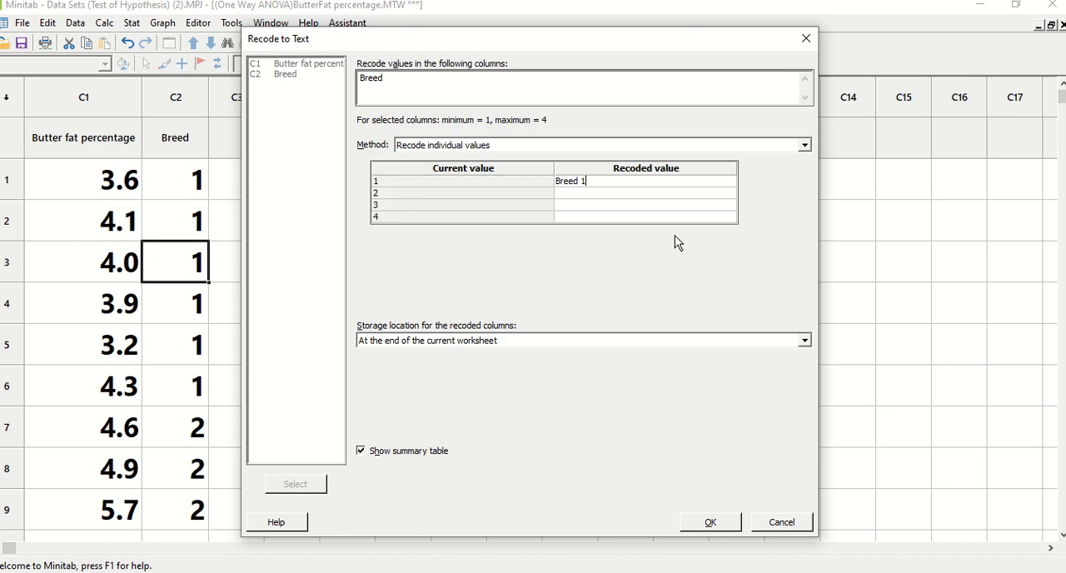
{"action": "left_click", "coordinate": [590, 191]}
{"action": "left_click", "coordinate": [583, 183]}
{"action": "left_click_drag", "start_coordinate": [594, 180], "coordinate": [552, 183]}
{"action": "key", "text": "ctrl+c"}
{"action": "left_click", "coordinate": [582, 195]}
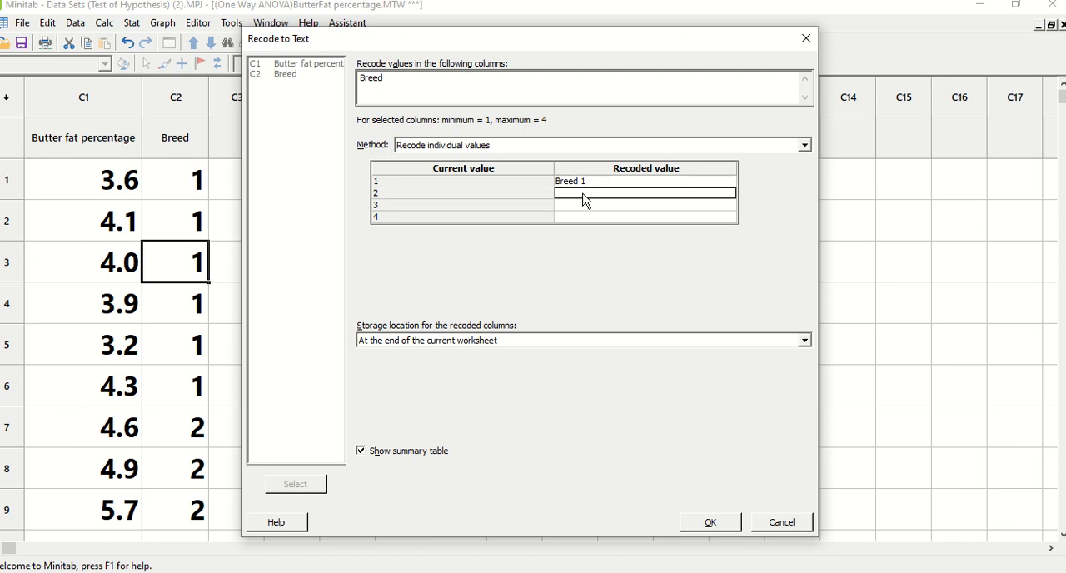
{"action": "key", "text": "ctrl+v"}
{"action": "left_click", "coordinate": [589, 192]}
{"action": "key", "text": "BackSpace"}
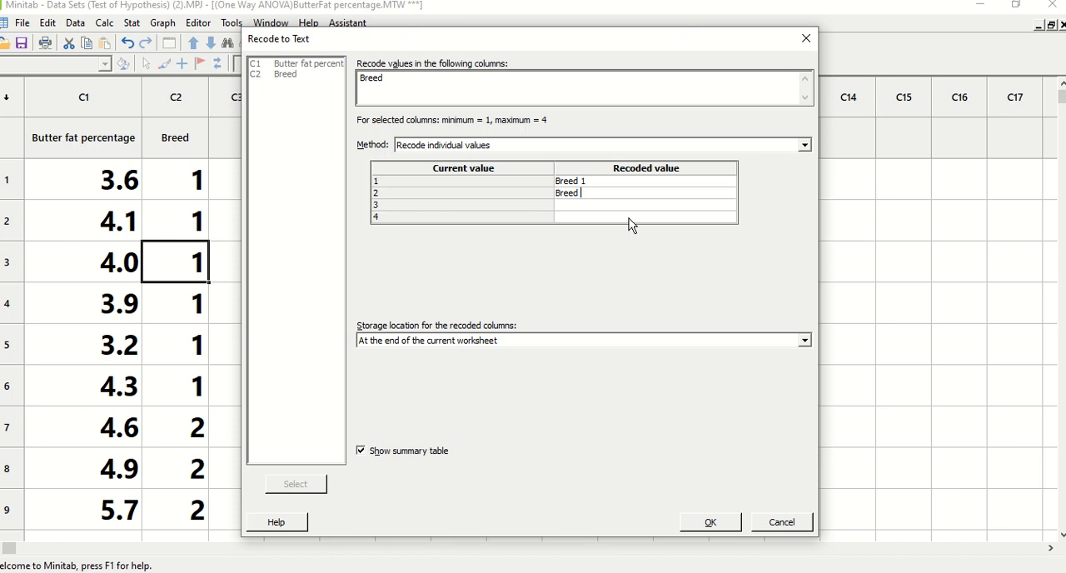
Step: Set the recoded values of codes 3 and 4 to Breed 3 and Breed 4
{"action": "left_click", "coordinate": [581, 206]}
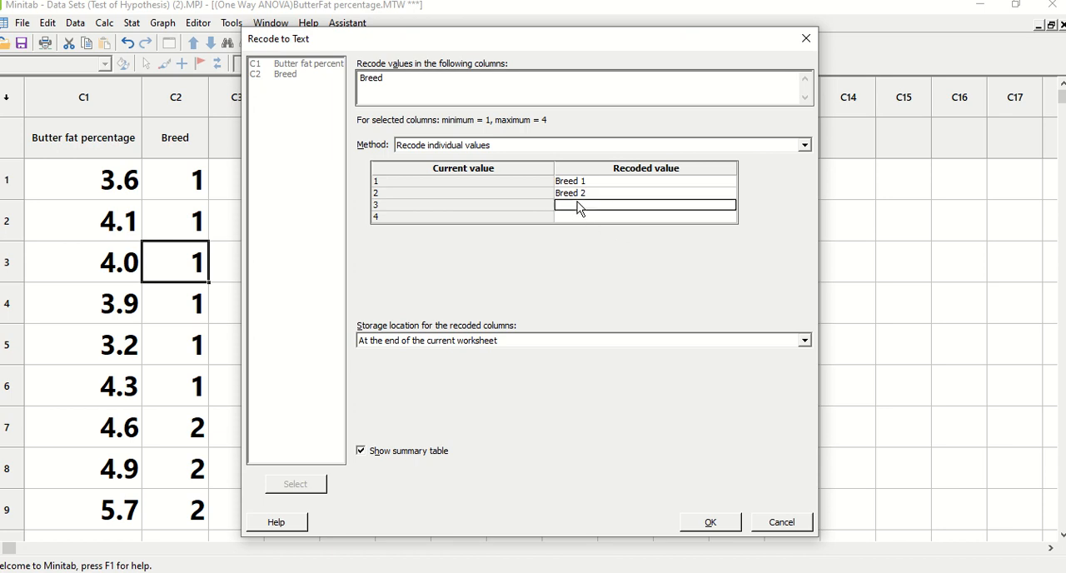
{"action": "key", "text": "ctrl+v"}
{"action": "left_click", "coordinate": [598, 206]}
{"action": "left_click", "coordinate": [594, 206]}
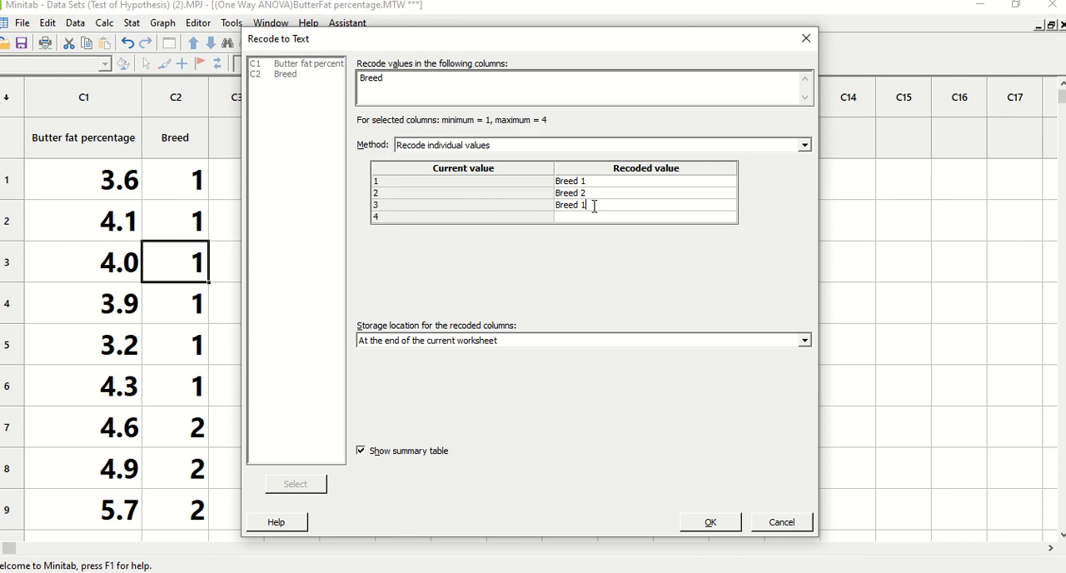
{"action": "left_click", "coordinate": [579, 218]}
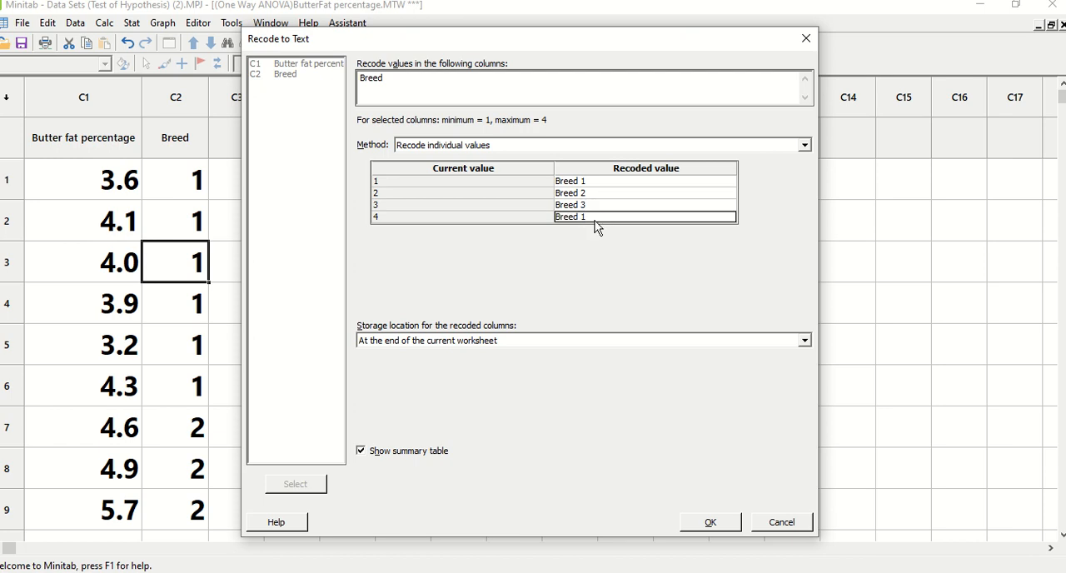
{"action": "left_click", "coordinate": [591, 216]}
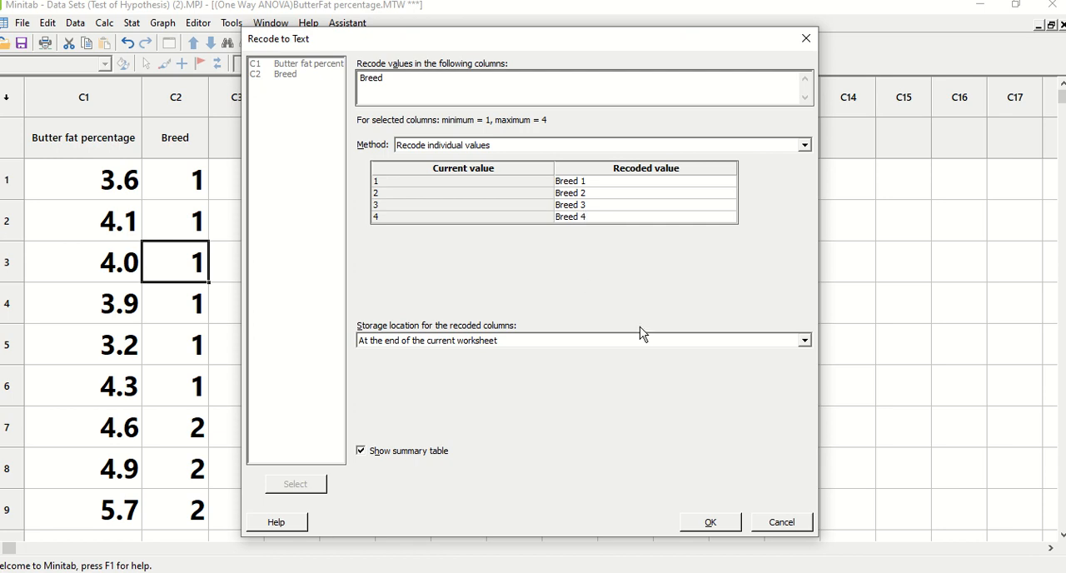
Step: Store the recoded values in the original columns and run the recode
{"action": "left_click", "coordinate": [804, 341]}
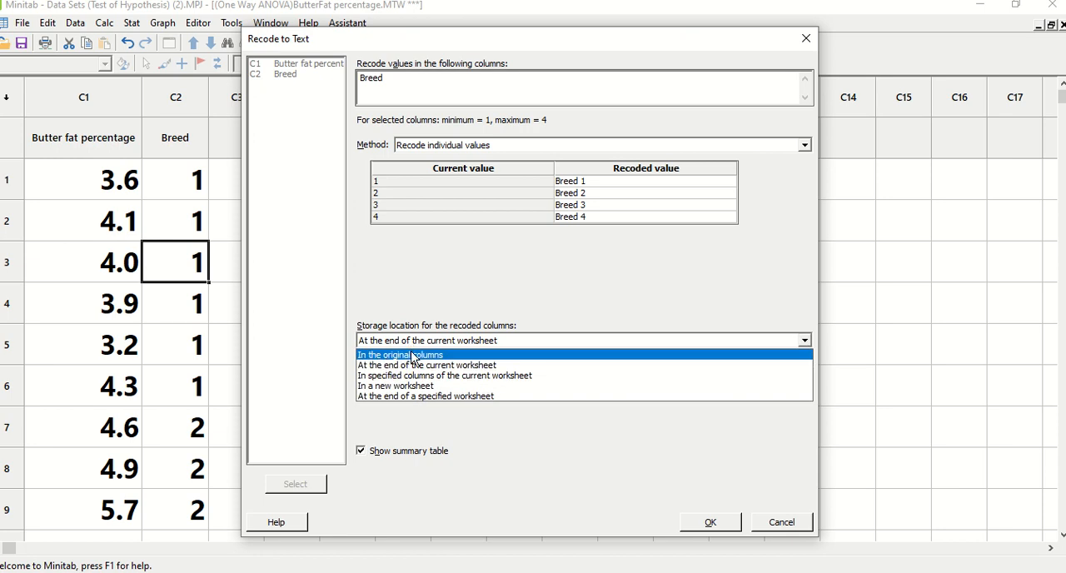
{"action": "left_click", "coordinate": [412, 358]}
{"action": "left_click", "coordinate": [710, 522]}
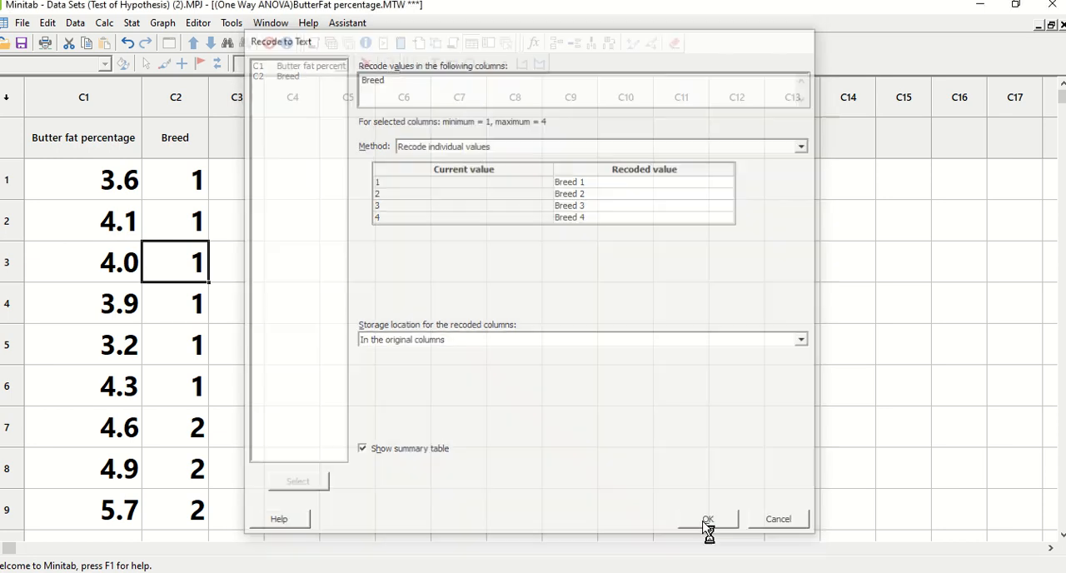
Step: Return to the ButterFat percentage worksheet, widen the Breed column and check its text values down the rows
{"action": "left_click", "coordinate": [271, 25]}
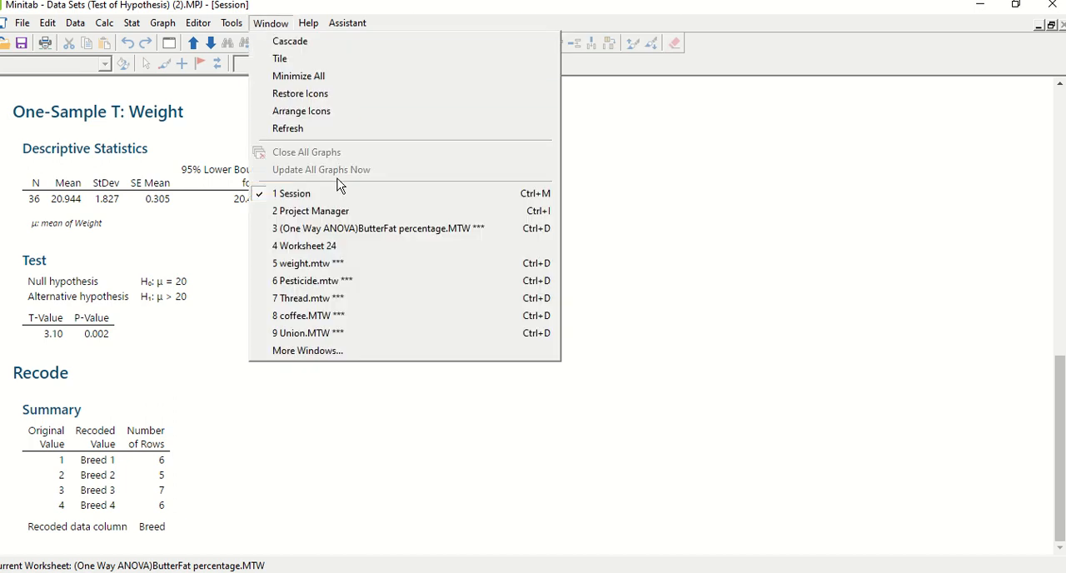
{"action": "left_click", "coordinate": [340, 231]}
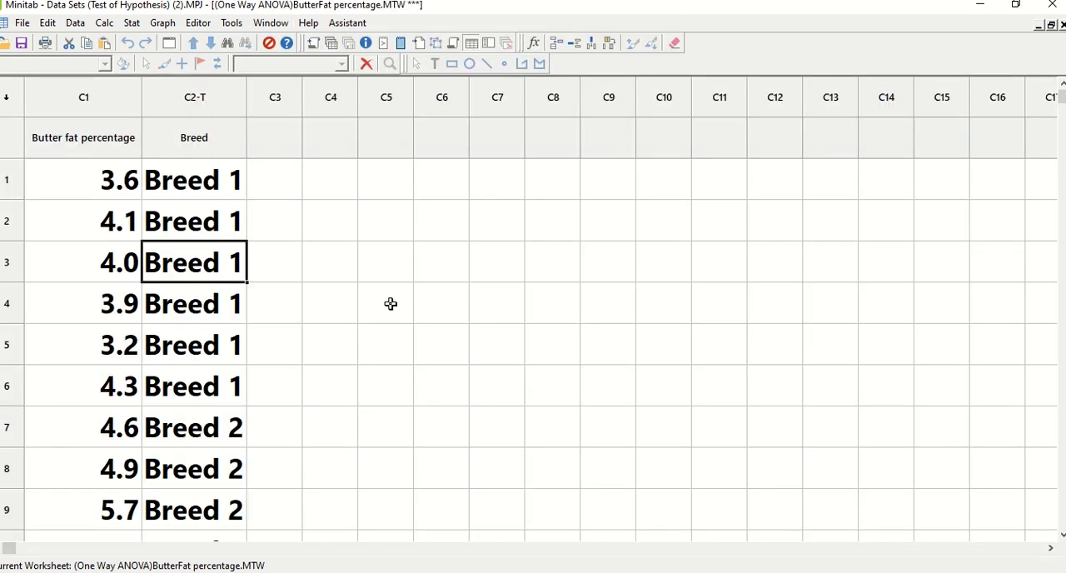
{"action": "left_click_drag", "start_coordinate": [245, 90], "coordinate": [288, 90]}
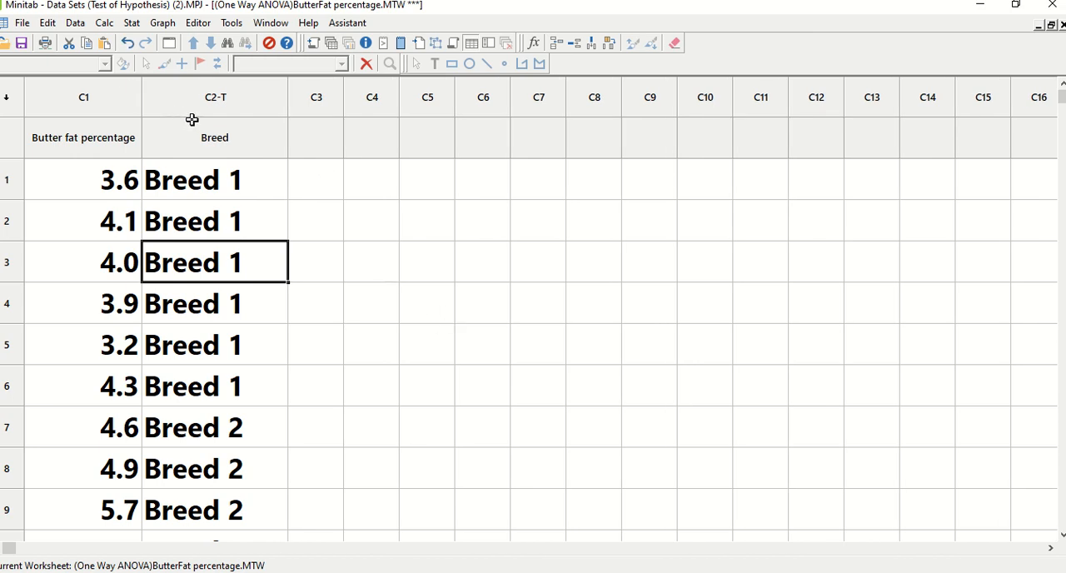
{"action": "scroll", "coordinate": [460, 294], "scroll_direction": "down", "scroll_amount": 1}
{"action": "scroll", "coordinate": [460, 294], "scroll_direction": "down", "scroll_amount": 1}
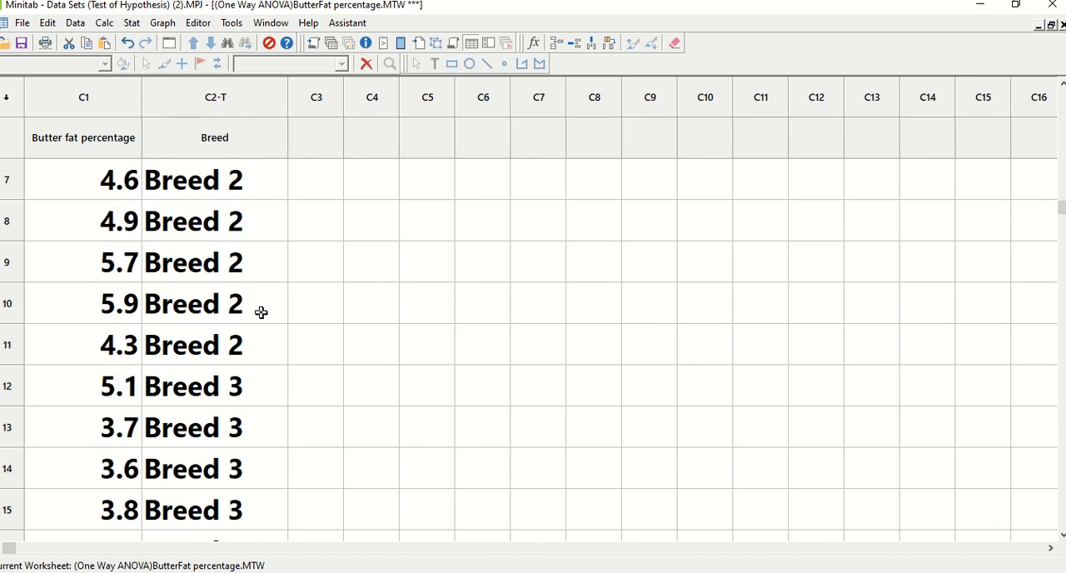
{"action": "scroll", "coordinate": [274, 367], "scroll_direction": "down", "scroll_amount": 3}
{"action": "scroll", "coordinate": [274, 367], "scroll_direction": "down", "scroll_amount": 3}
{"action": "scroll", "coordinate": [275, 358], "scroll_direction": "up", "scroll_amount": 5}
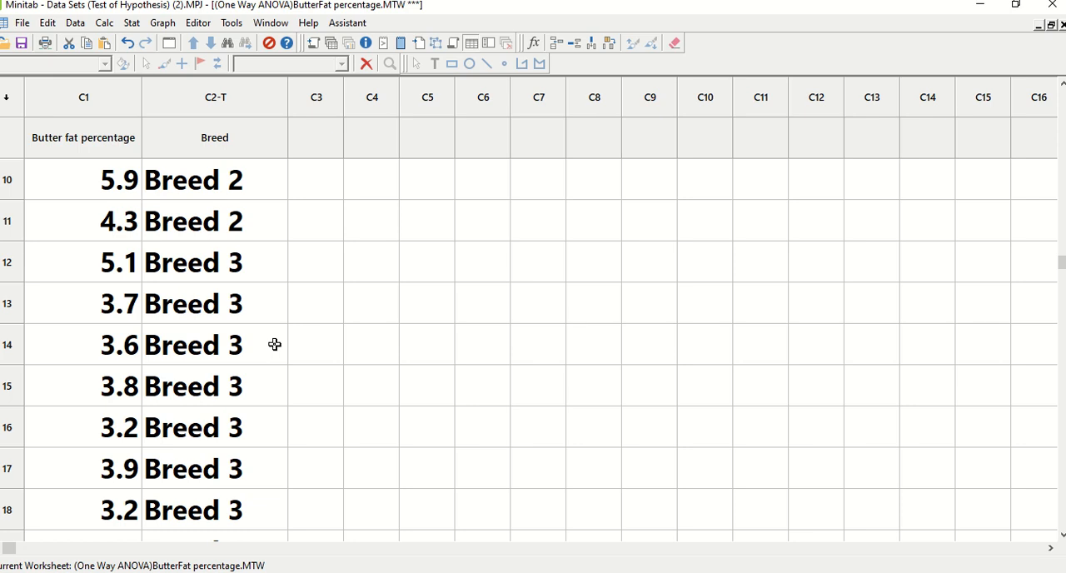
Step: Switch to PowerPoint to view the Graphical View of the data slide, and return to Minitab
{"action": "key", "text": "alt+Tab"}
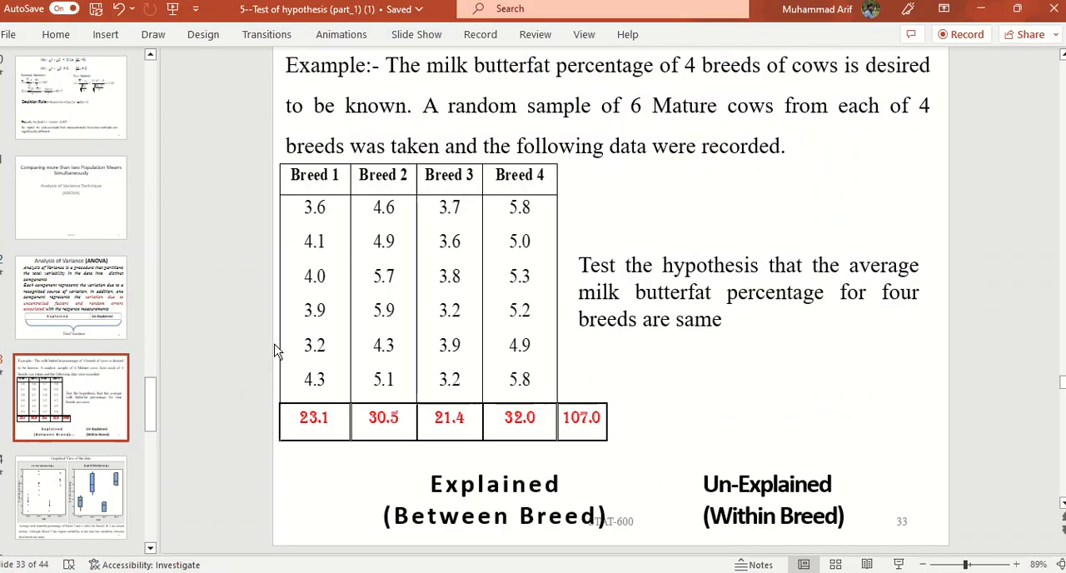
{"action": "left_click", "coordinate": [55, 498]}
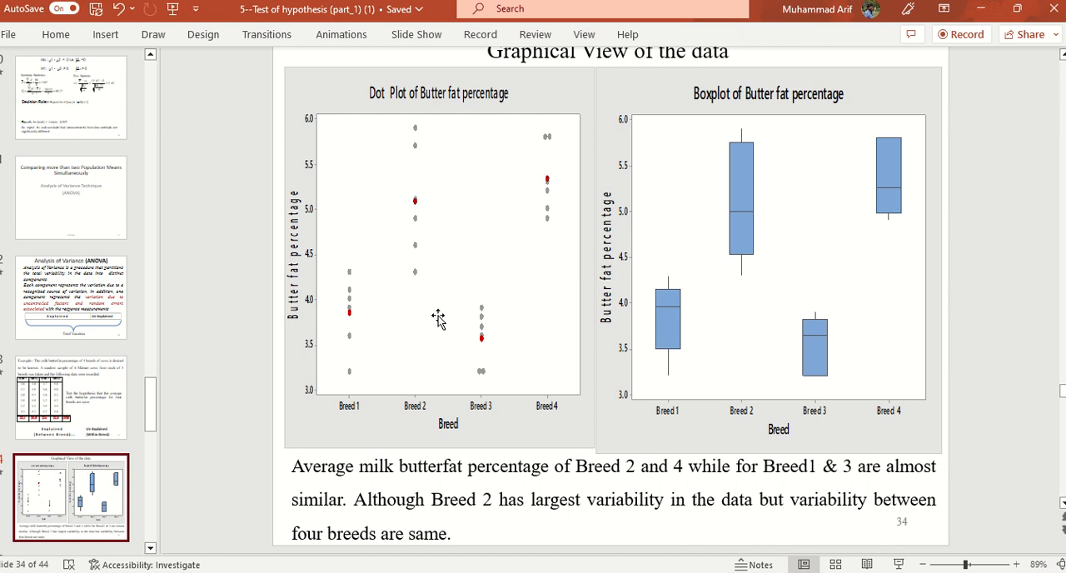
{"action": "key", "text": "alt+Tab"}
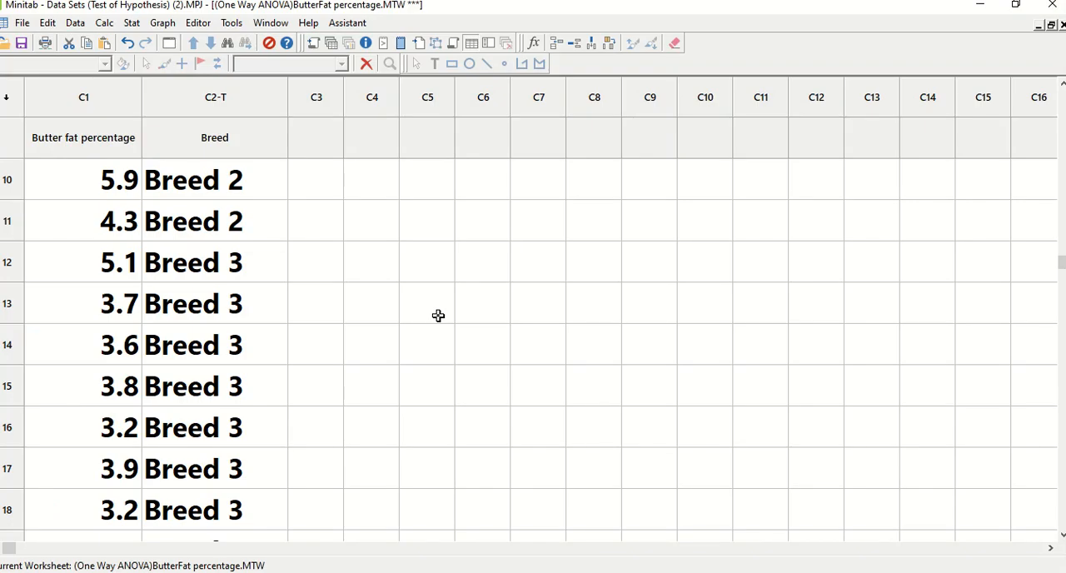
{"action": "left_click", "coordinate": [164, 25]}
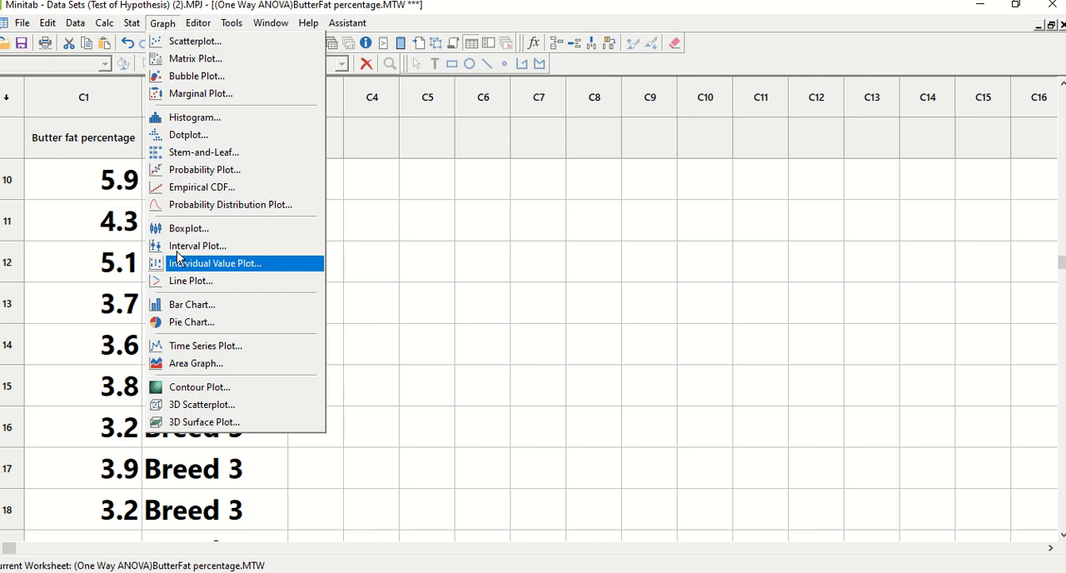
{"action": "left_click", "coordinate": [183, 135]}
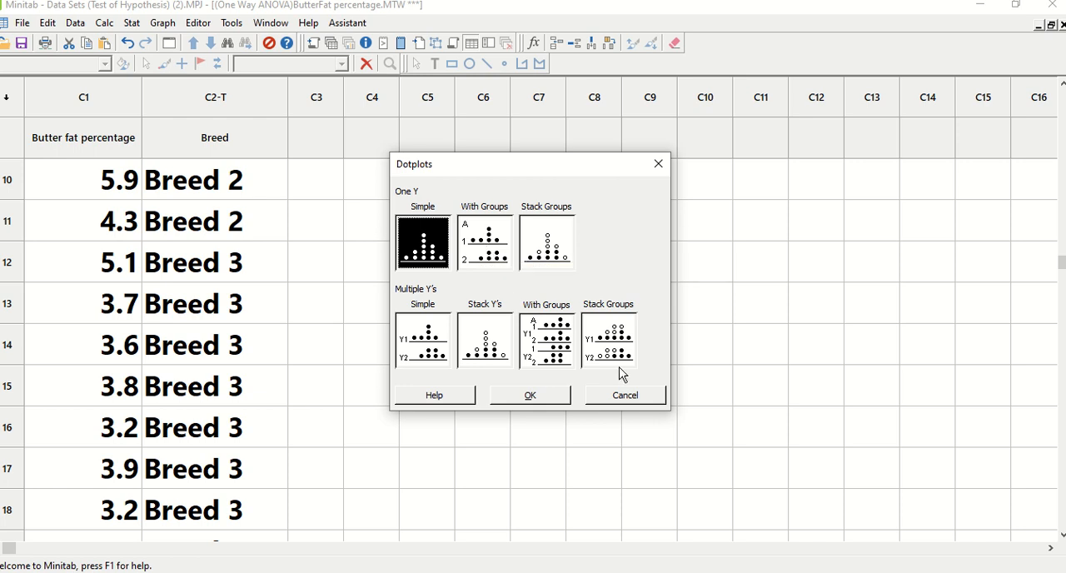
{"action": "left_click", "coordinate": [643, 398]}
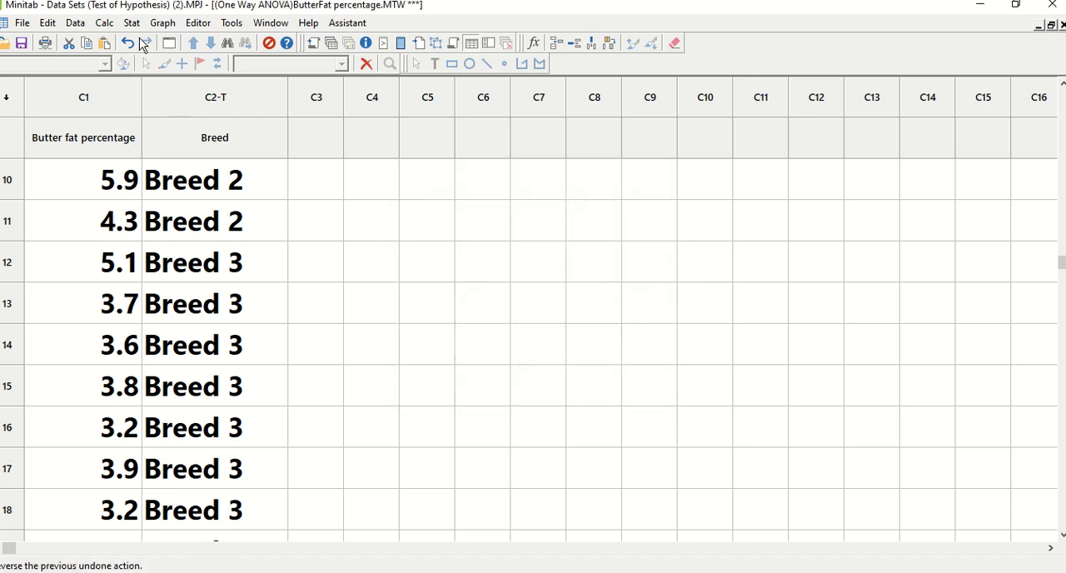
Step: Create a grouped Individual Value Plot of Butter fat percentage with Breed as the categorical grouping variable
{"action": "left_click", "coordinate": [155, 25]}
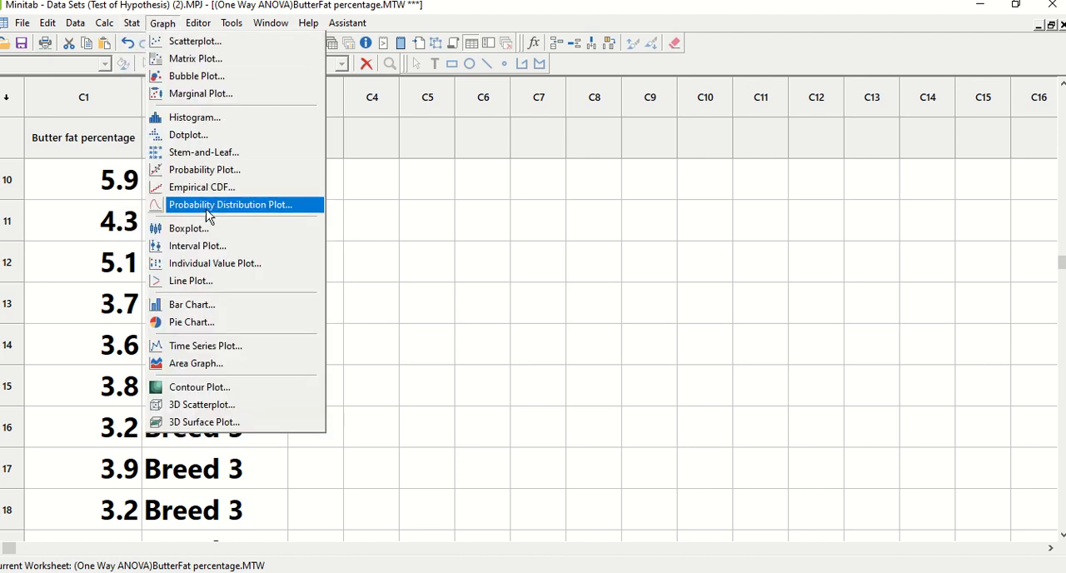
{"action": "left_click", "coordinate": [243, 265]}
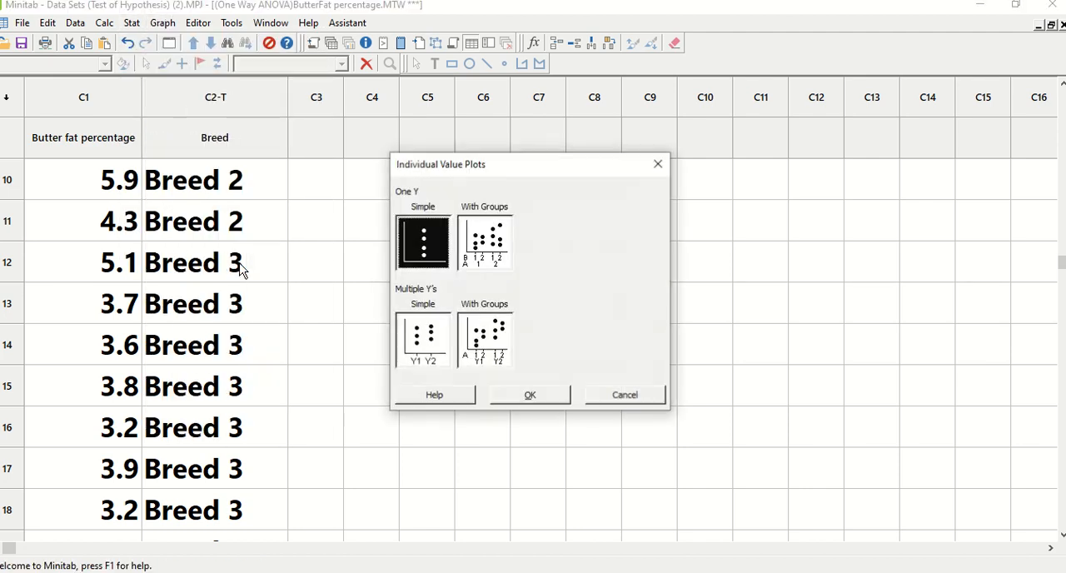
{"action": "left_click", "coordinate": [497, 265]}
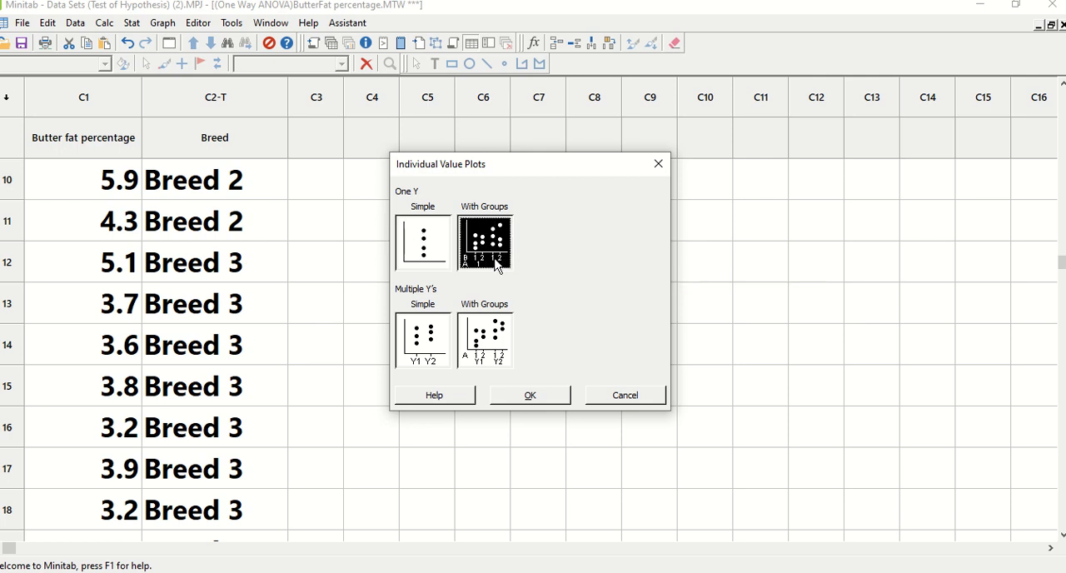
{"action": "left_click", "coordinate": [535, 397]}
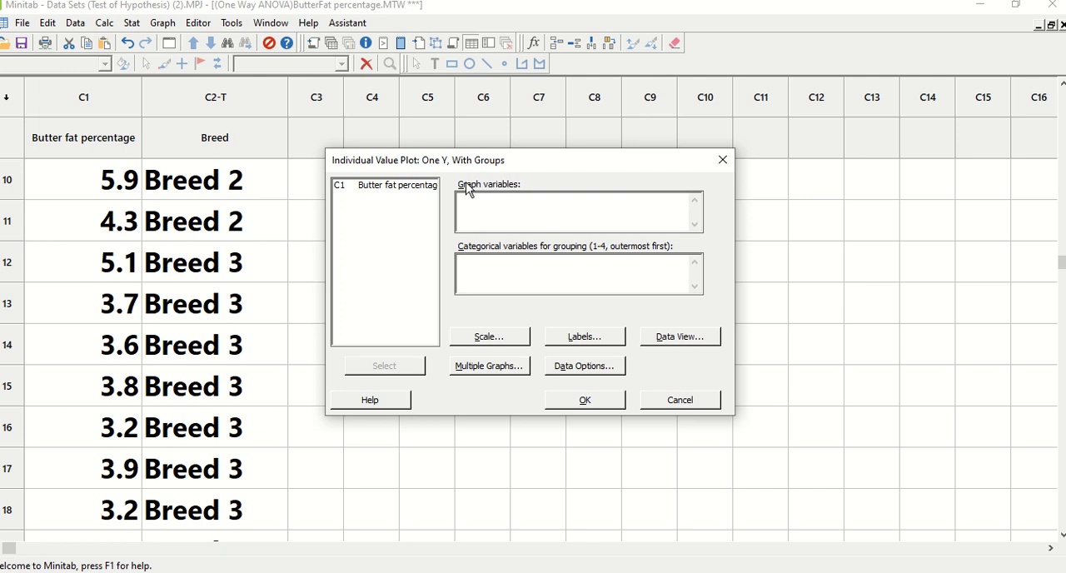
{"action": "double_click", "coordinate": [402, 187]}
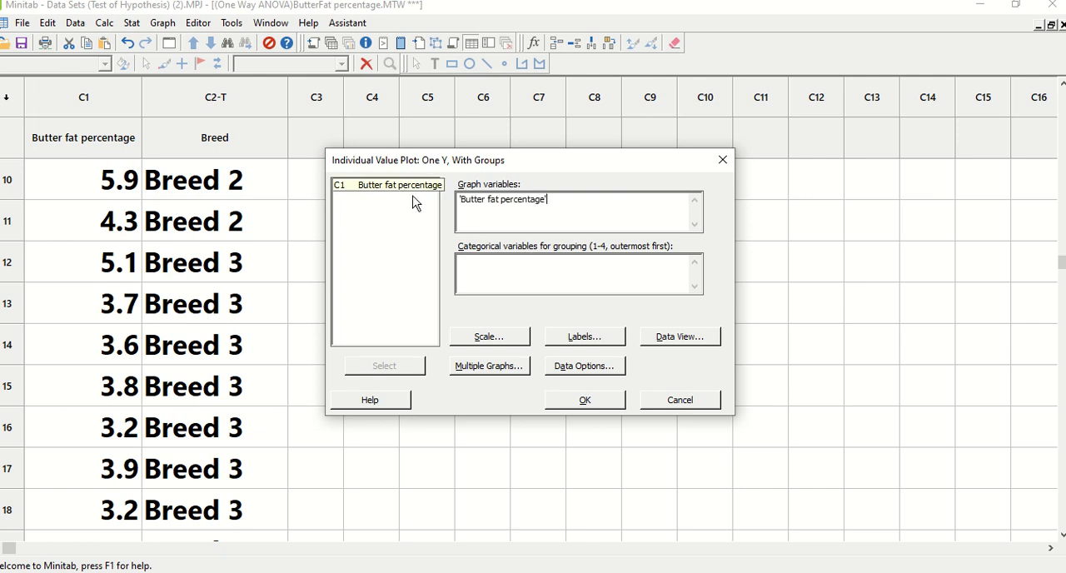
{"action": "left_click", "coordinate": [523, 284]}
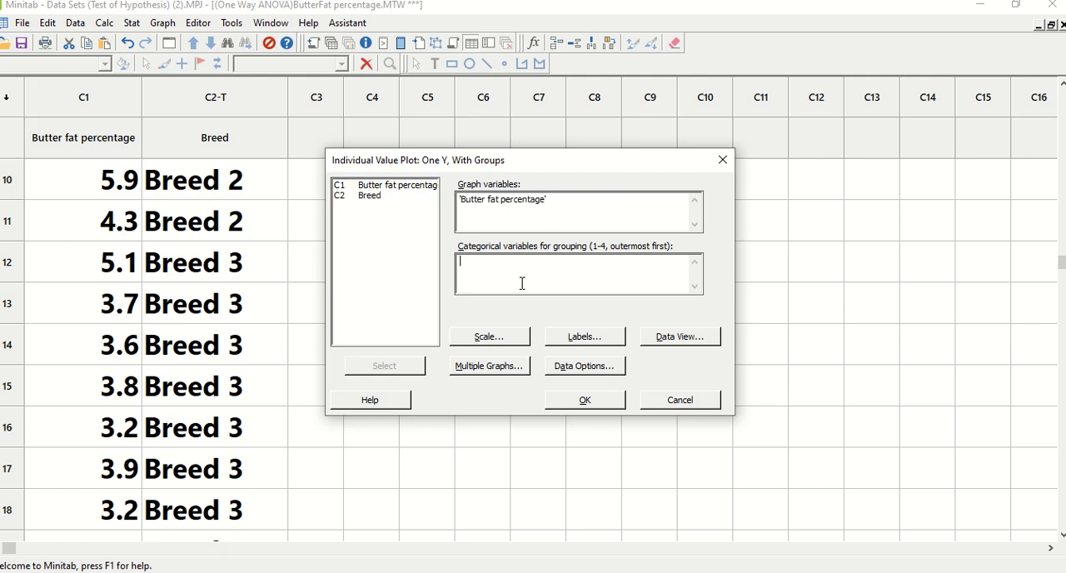
{"action": "double_click", "coordinate": [366, 196]}
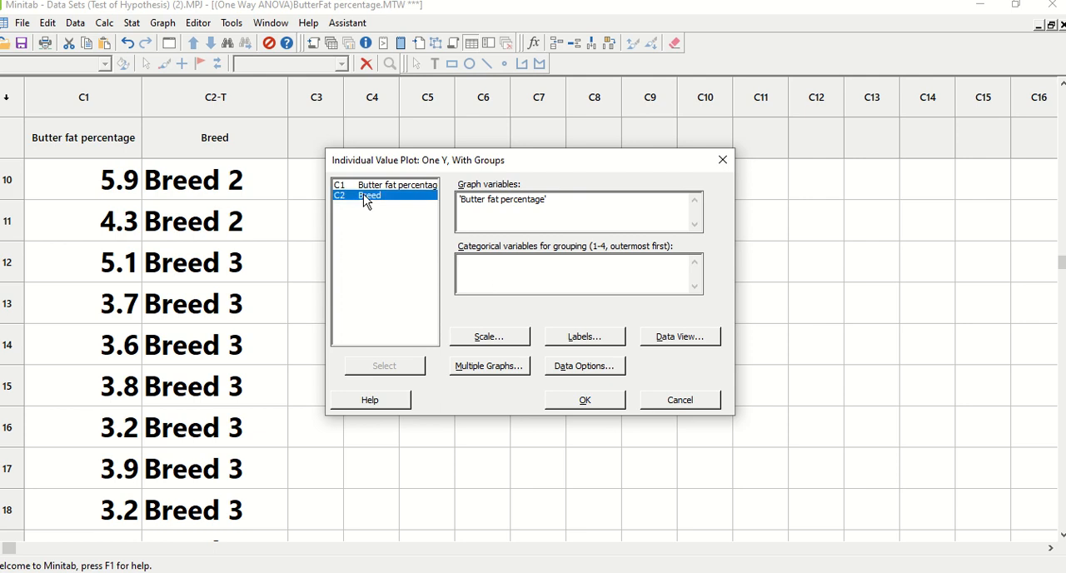
{"action": "left_click", "coordinate": [618, 408]}
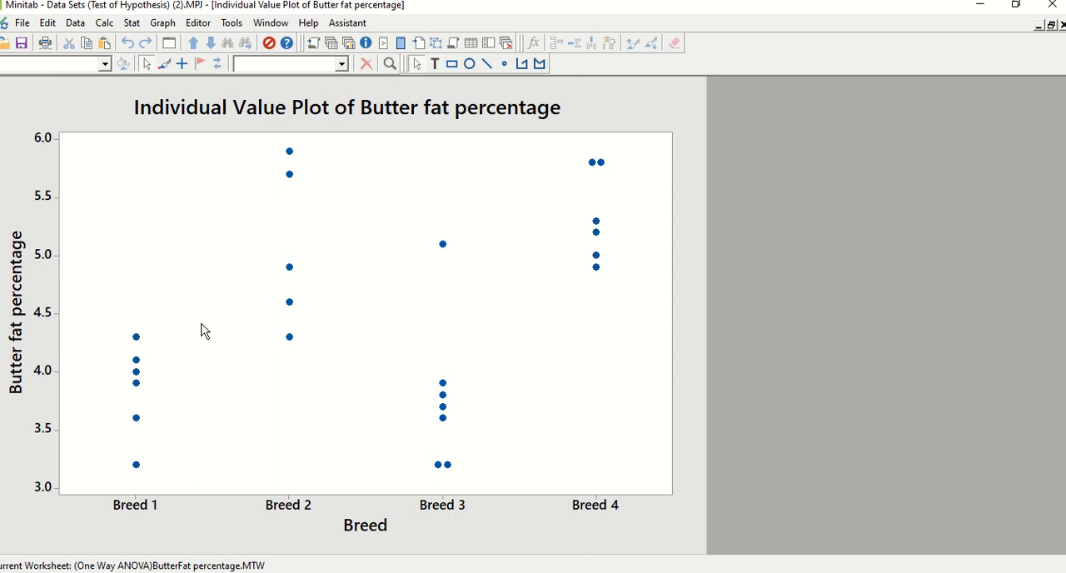
Step: Rerun the individual value plot with mean symbols and a mean connect line added to the data display
{"action": "left_click", "coordinate": [171, 50]}
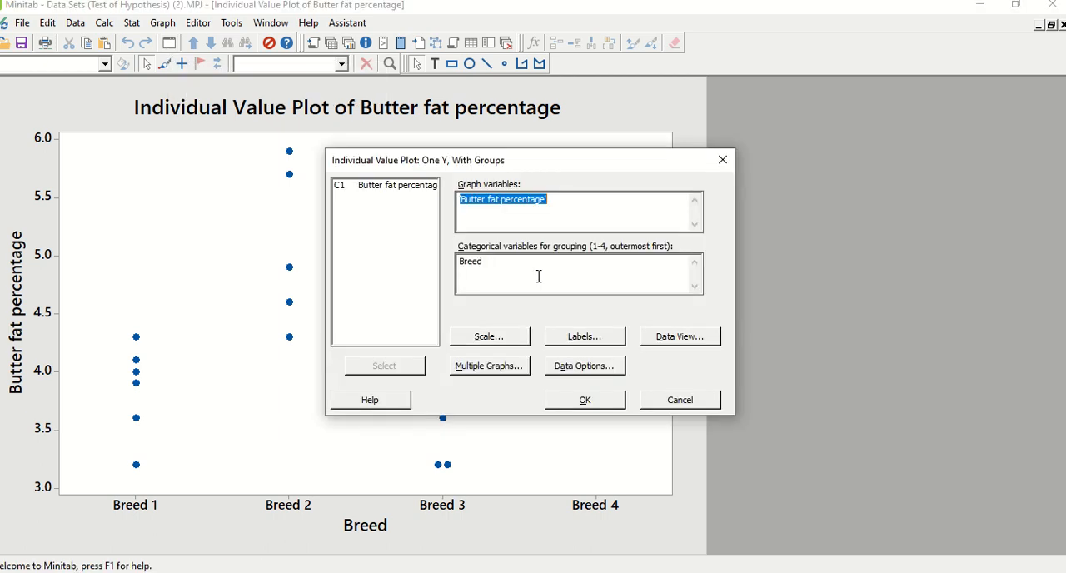
{"action": "left_click", "coordinate": [673, 341]}
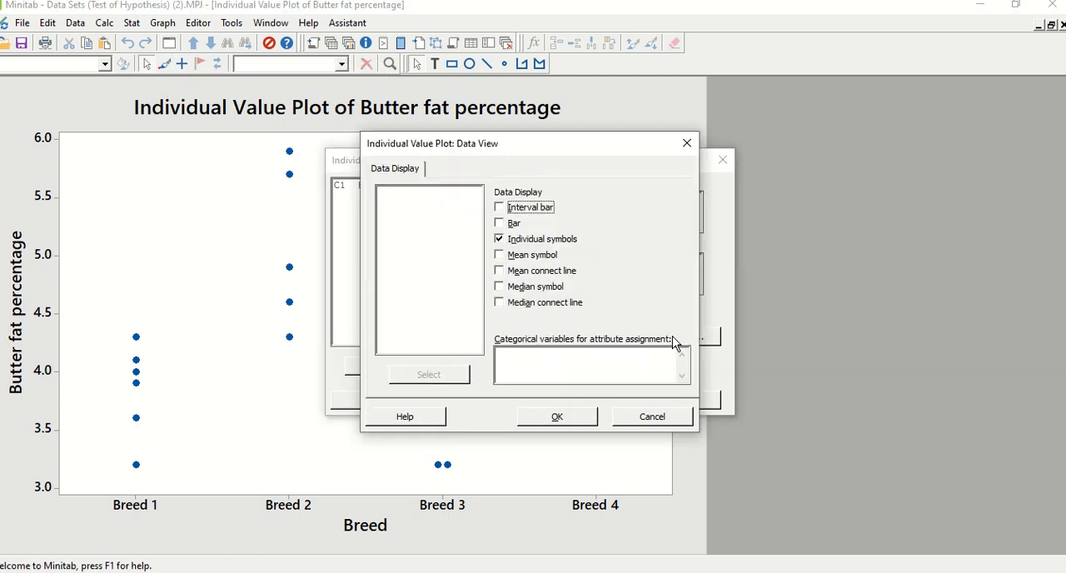
{"action": "left_click", "coordinate": [509, 258]}
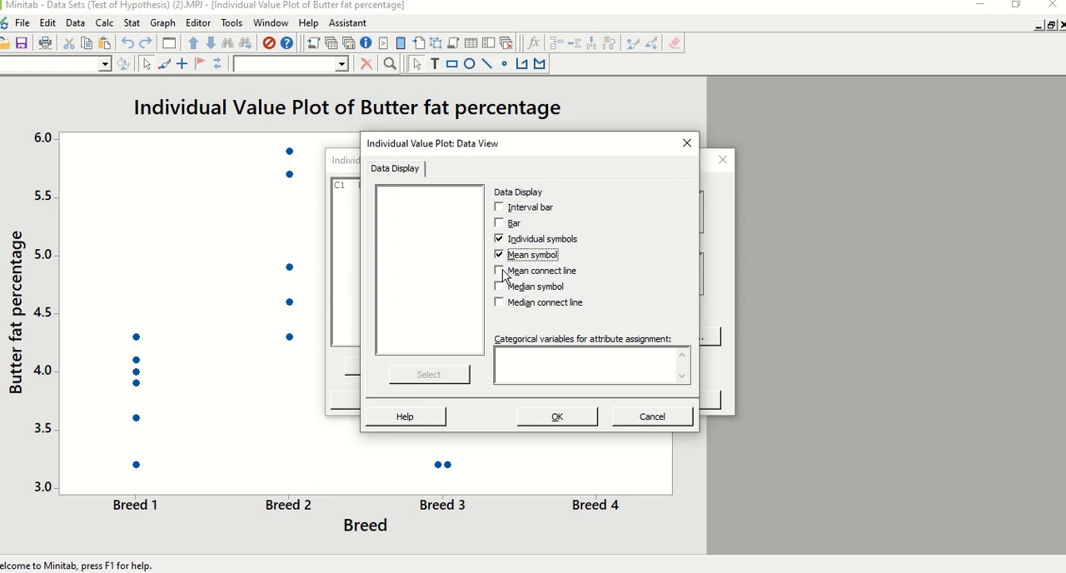
{"action": "left_click", "coordinate": [502, 272]}
{"action": "left_click", "coordinate": [554, 417]}
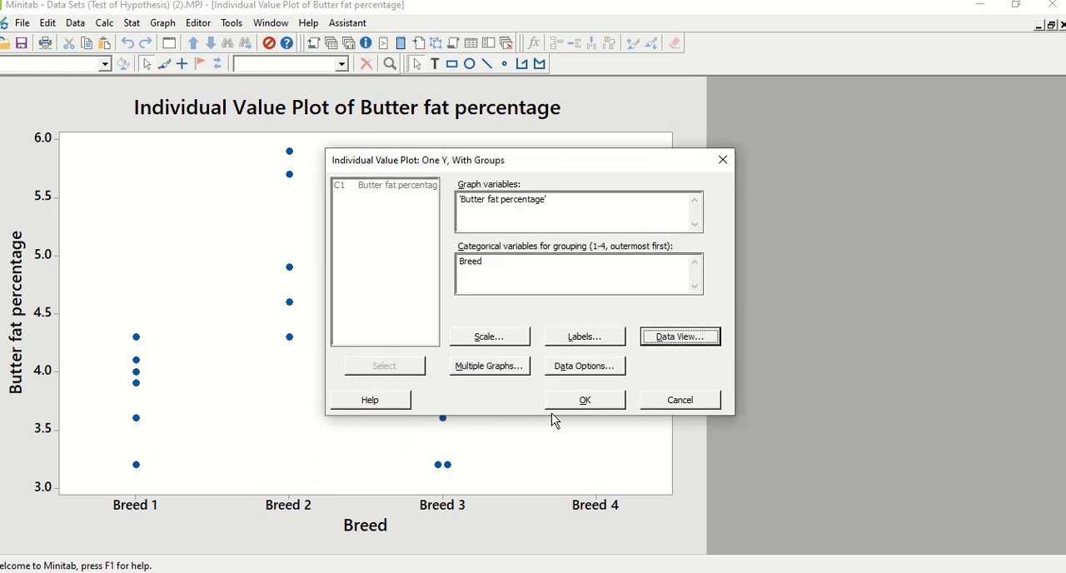
{"action": "left_click", "coordinate": [567, 400]}
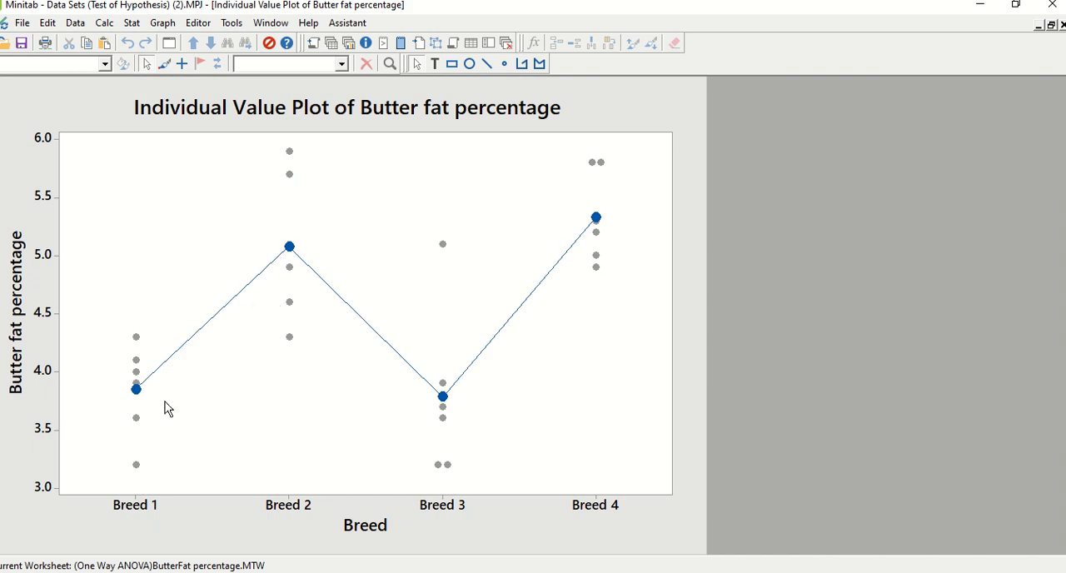
Step: Create a one-Y, with-groups boxplot of Butter fat percentage grouped by Breed
{"action": "left_click", "coordinate": [162, 24]}
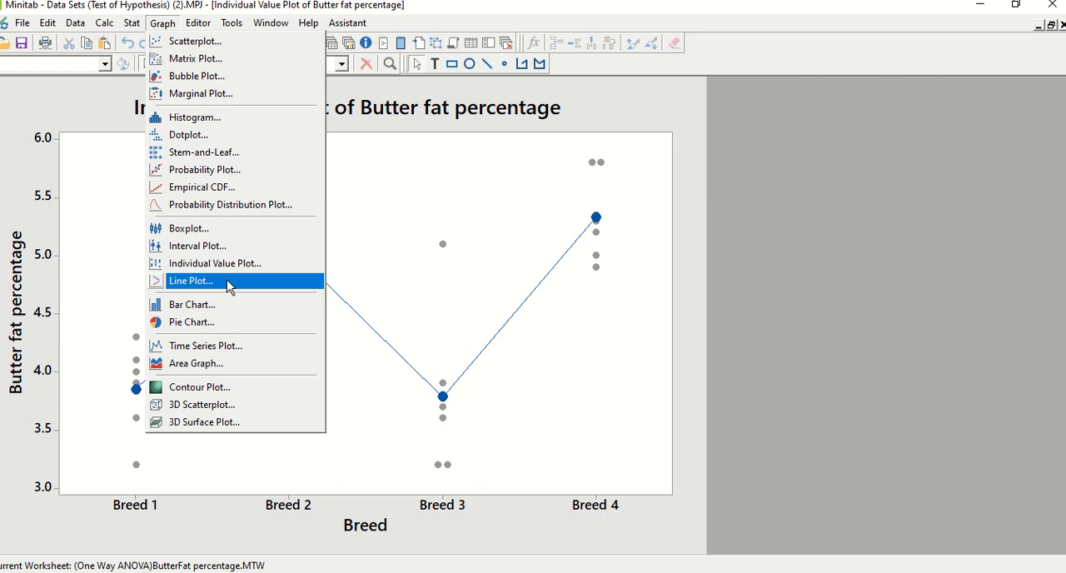
{"action": "left_click", "coordinate": [201, 230]}
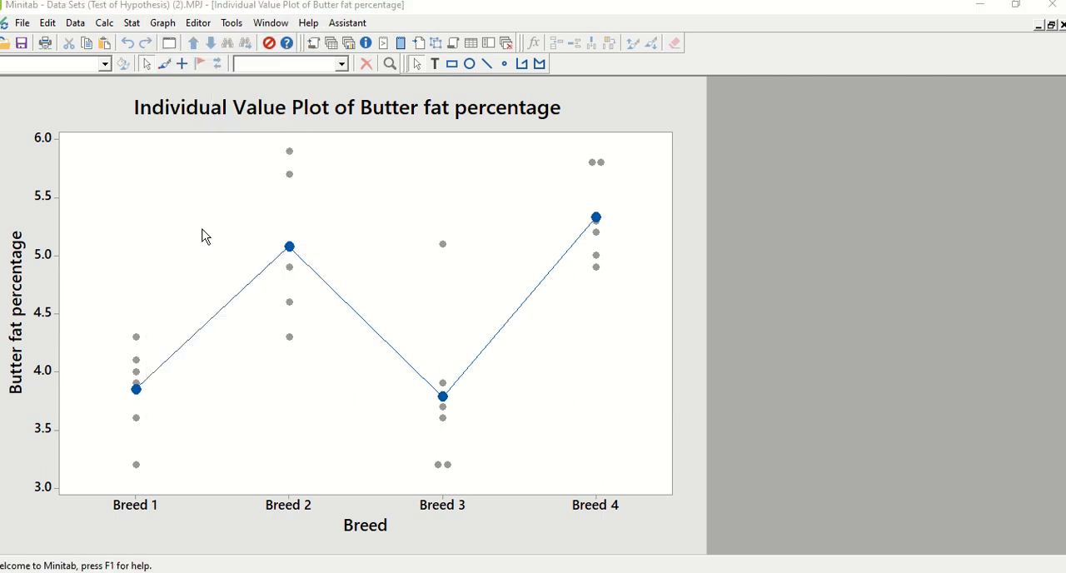
{"action": "double_click", "coordinate": [474, 251]}
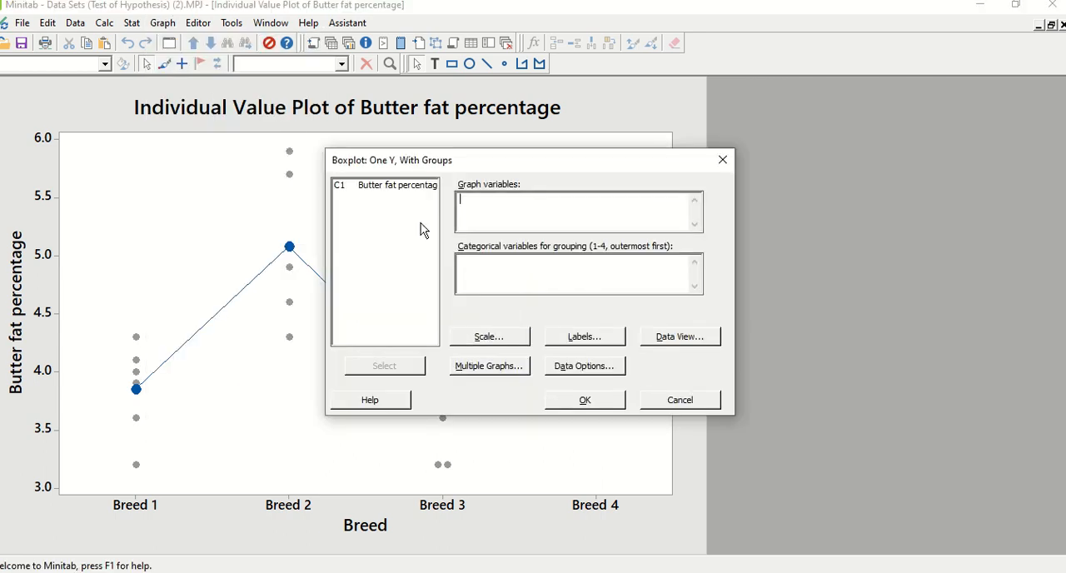
{"action": "double_click", "coordinate": [391, 191]}
{"action": "left_click", "coordinate": [476, 268]}
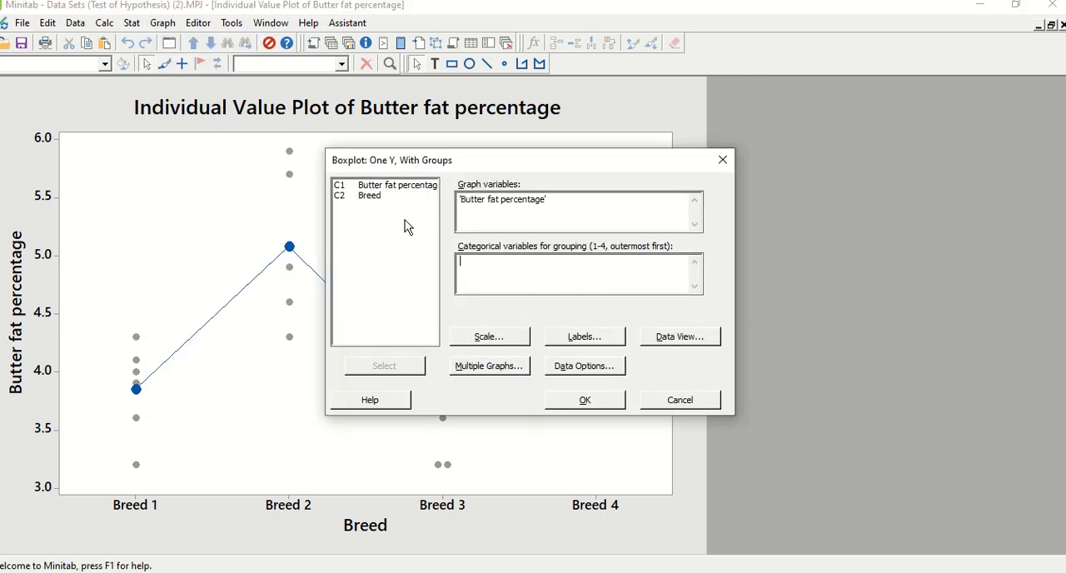
{"action": "double_click", "coordinate": [377, 198]}
{"action": "left_click", "coordinate": [561, 402]}
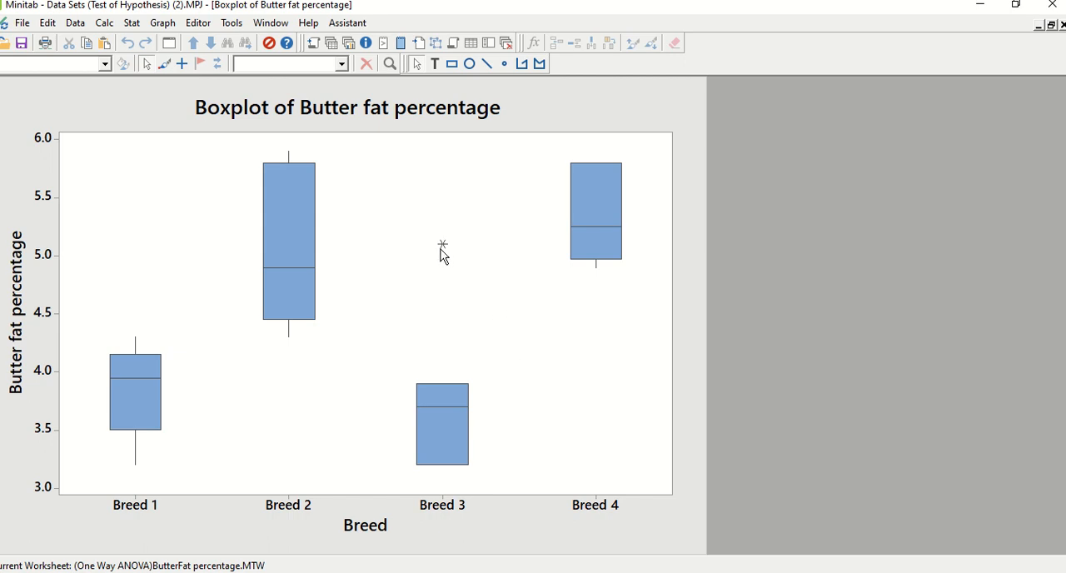
Step: Inspect the outlier symbol above Breed 3 and compare the boxplot with the one on the PowerPoint slide
{"action": "mouse_move", "coordinate": [441, 249]}
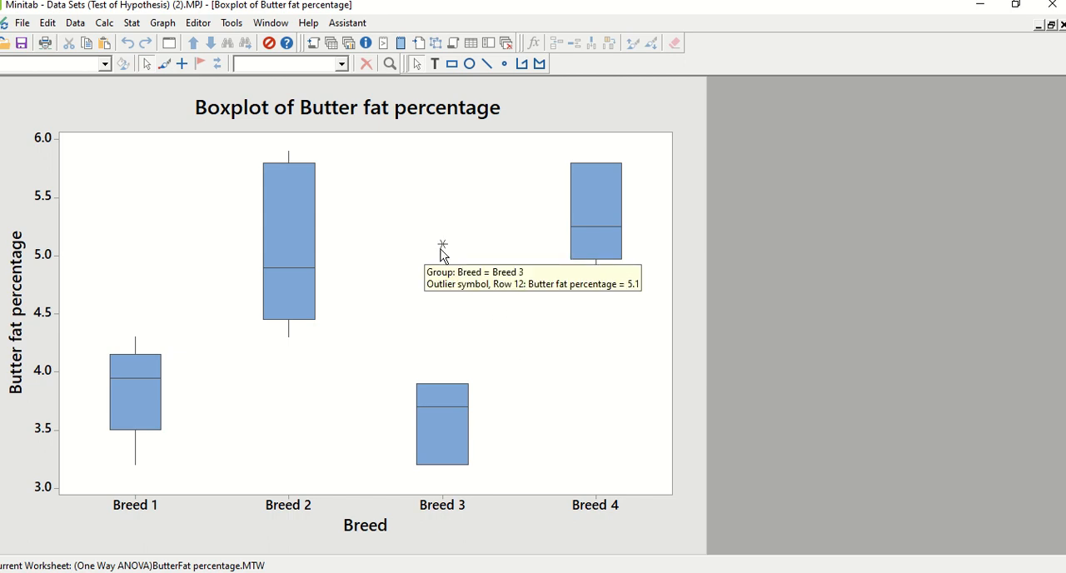
{"action": "key", "text": "alt+Tab"}
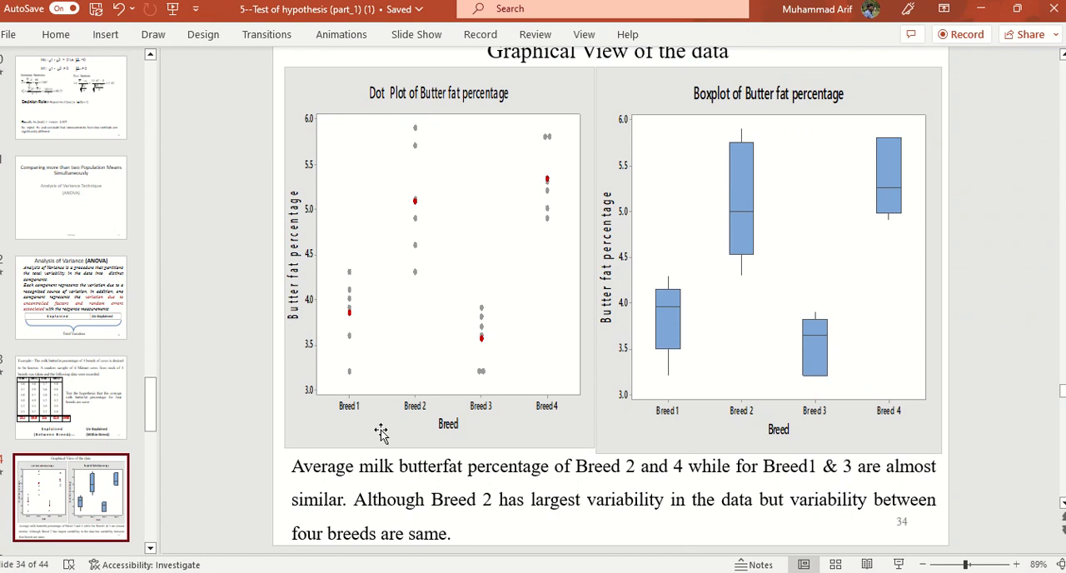
{"action": "key", "text": "alt+Tab"}
{"action": "key", "text": "alt+Tab"}
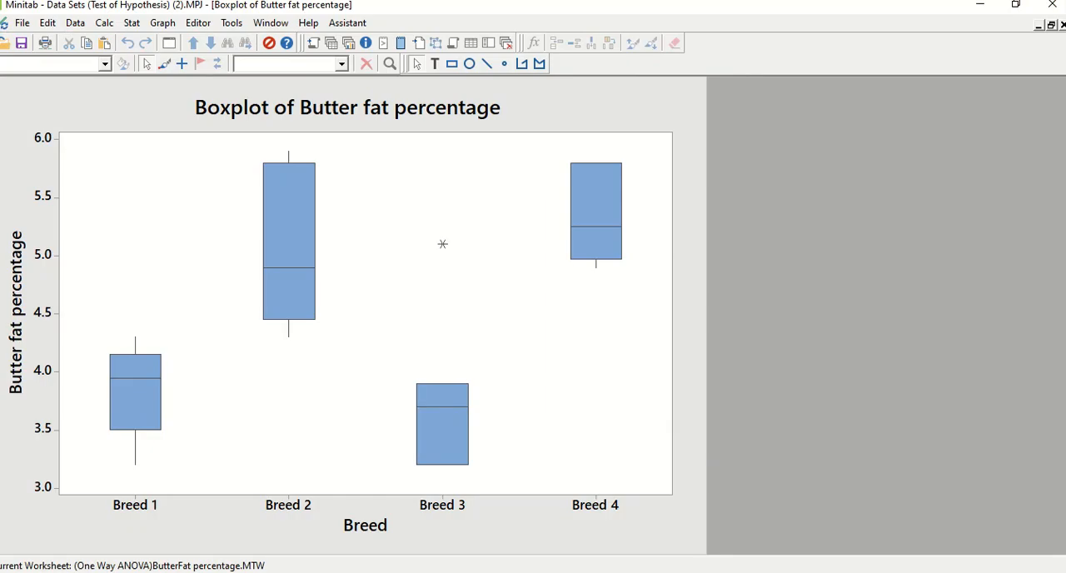
Step: Restore the graph window to its smaller size and check the row 12 butter fat value in the ButterFat percentage worksheet
{"action": "left_click", "coordinate": [1051, 27]}
{"action": "left_click", "coordinate": [641, 450]}
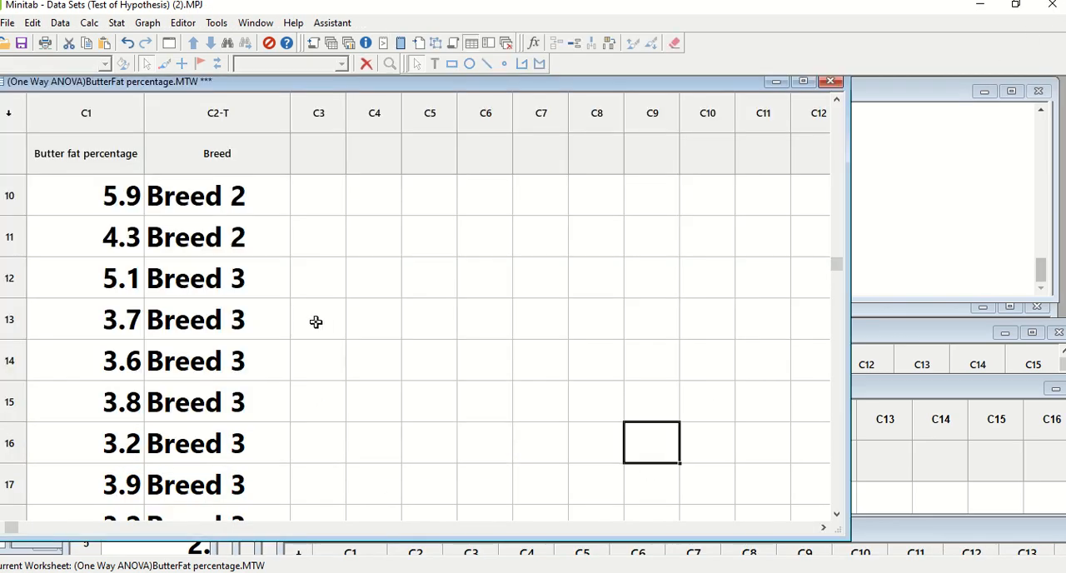
{"action": "scroll", "coordinate": [111, 344], "scroll_direction": "up", "scroll_amount": 1}
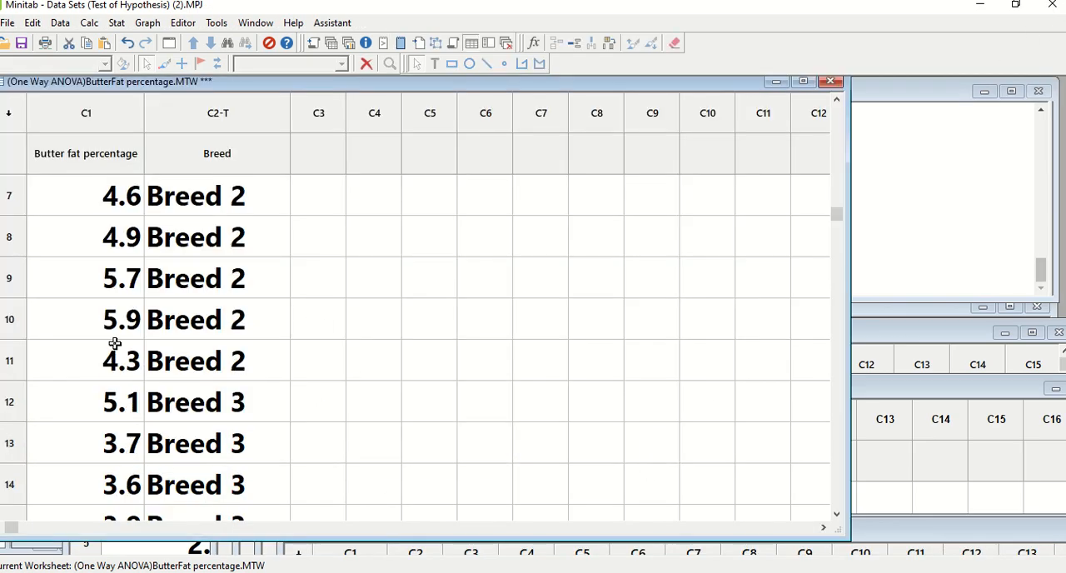
{"action": "left_click", "coordinate": [95, 400]}
{"action": "scroll", "coordinate": [409, 397], "scroll_direction": "down", "scroll_amount": 1}
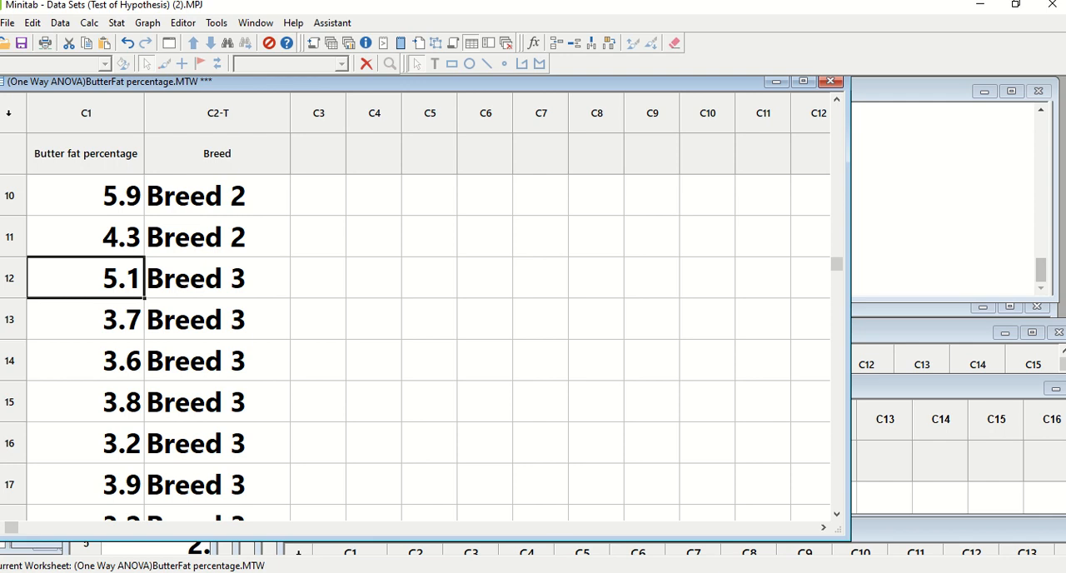
Step: Switch to PowerPoint to check the worksheet data against the milk butterfat example table, and return to Minitab
{"action": "mouse_move", "coordinate": [572, 571]}
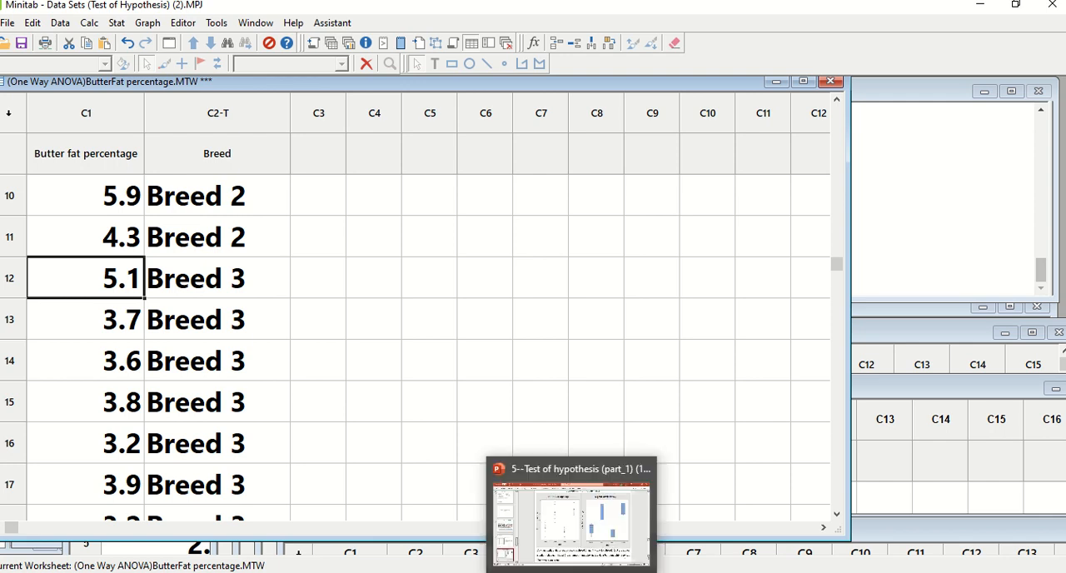
{"action": "left_click", "coordinate": [558, 533]}
{"action": "left_click", "coordinate": [83, 400]}
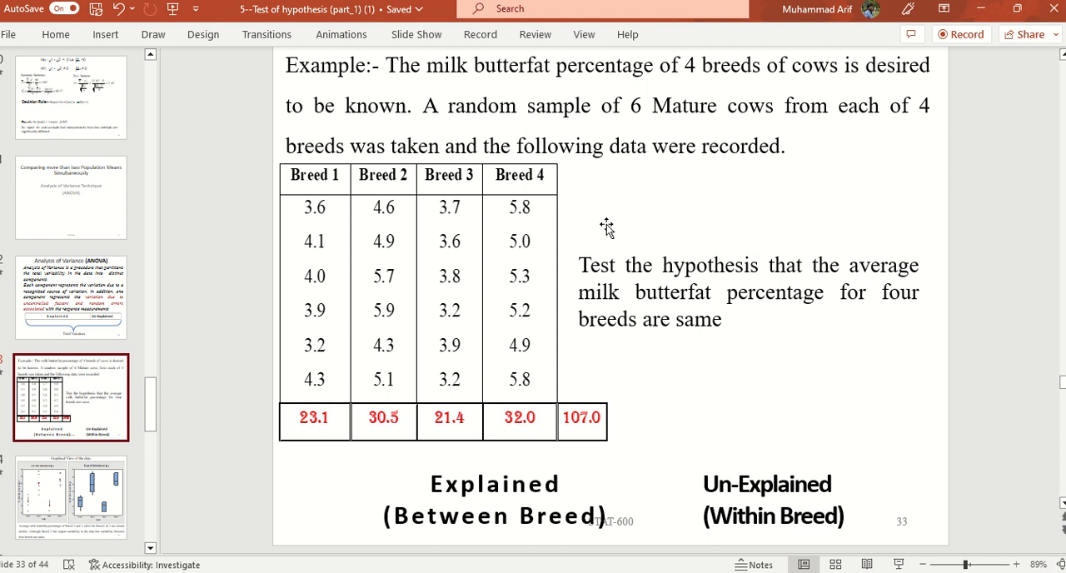
{"action": "key", "text": "alt+Tab"}
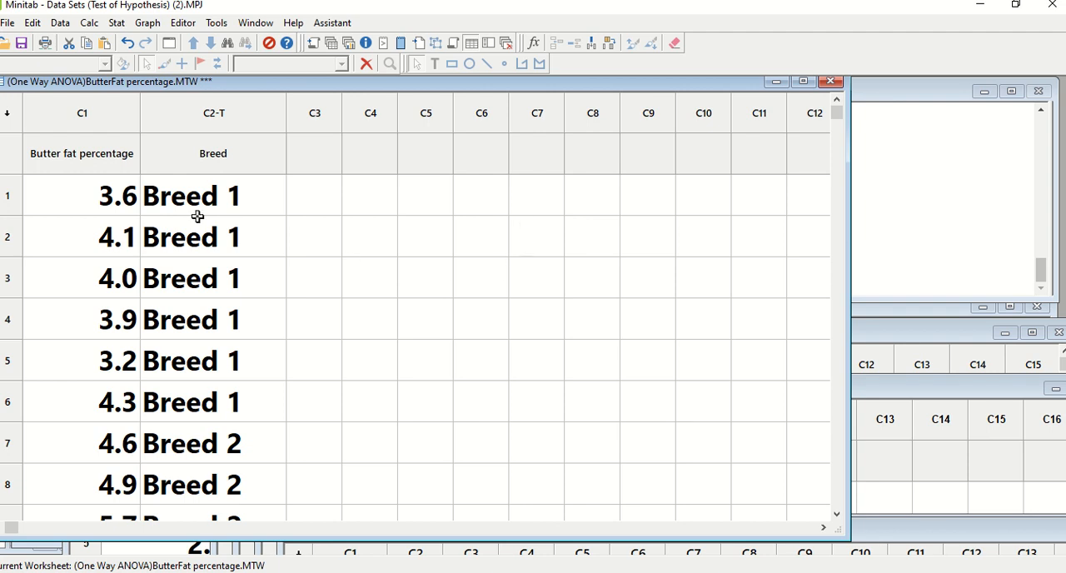
Step: Run a Balanced ANOVA with Butter fat percentage as the response and Breed as the model term
{"action": "left_click", "coordinate": [117, 25]}
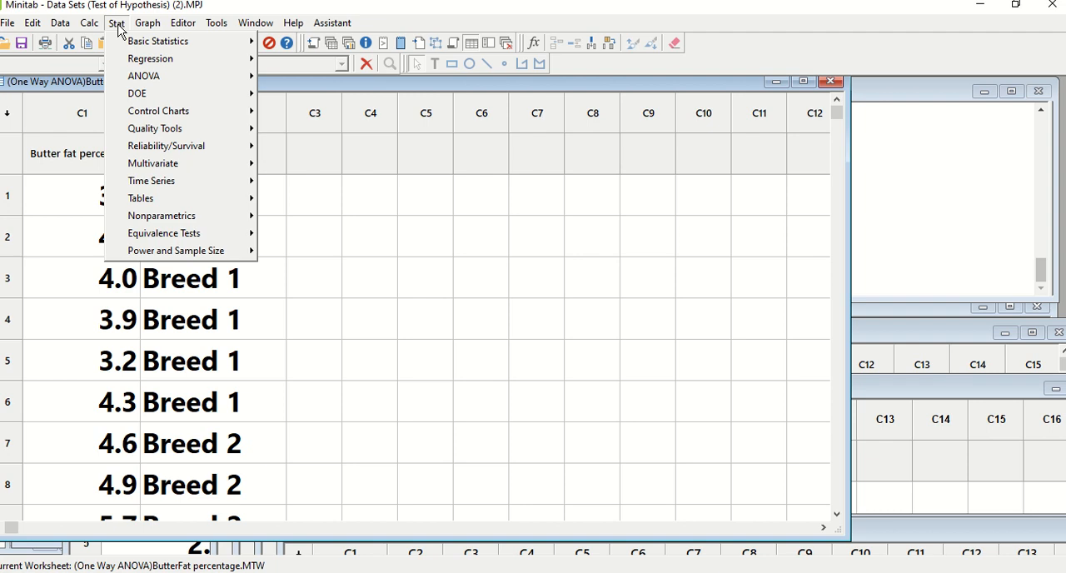
{"action": "mouse_move", "coordinate": [138, 78]}
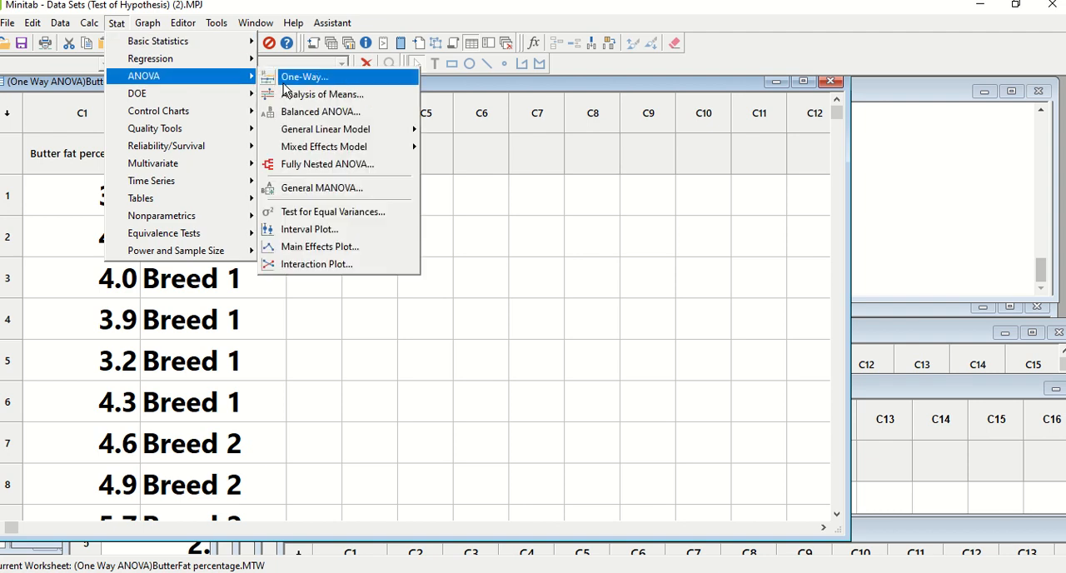
{"action": "left_click", "coordinate": [321, 116]}
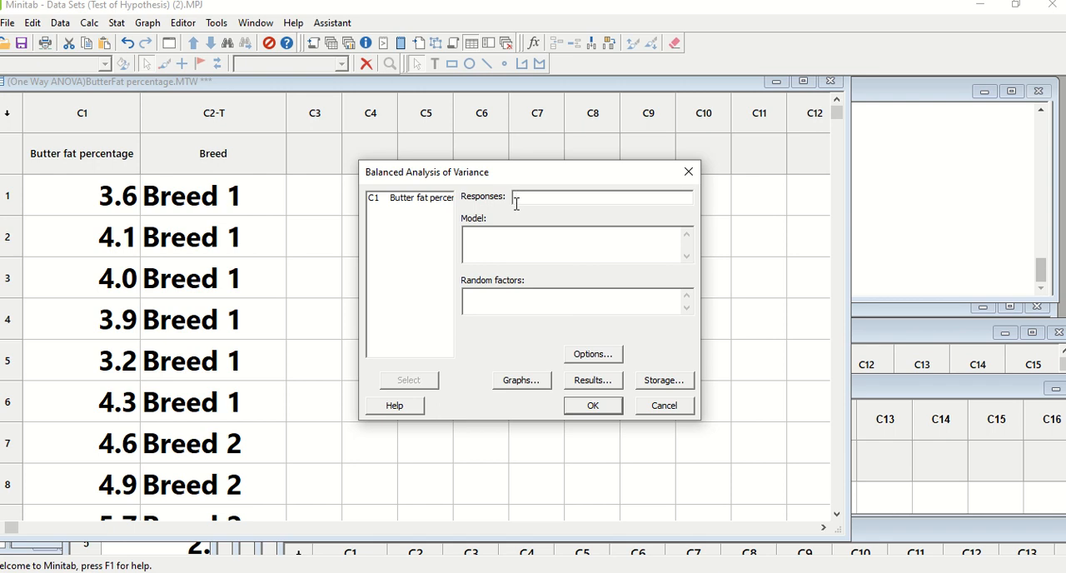
{"action": "double_click", "coordinate": [428, 198]}
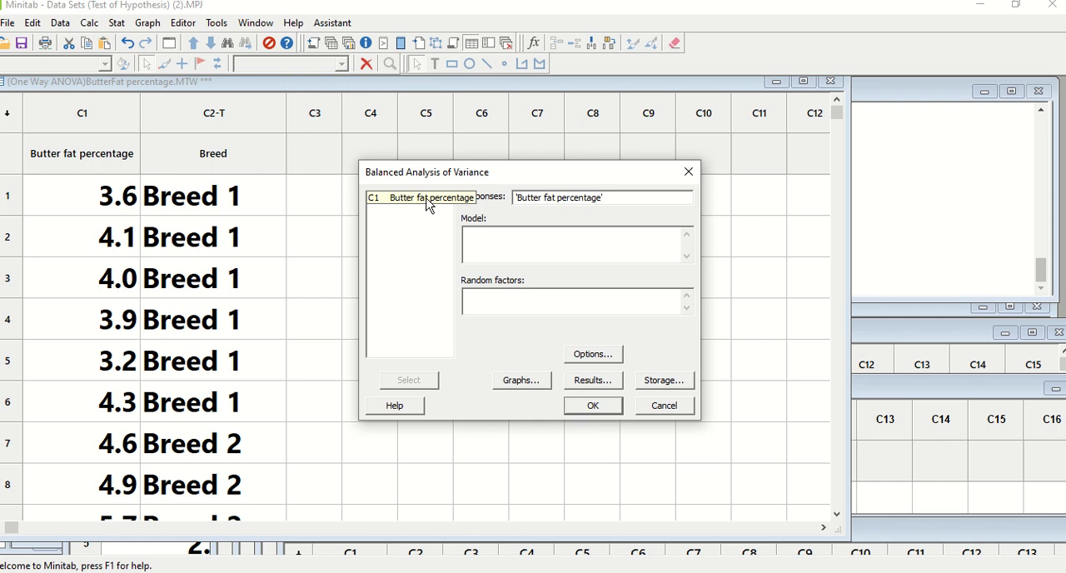
{"action": "left_click", "coordinate": [509, 242]}
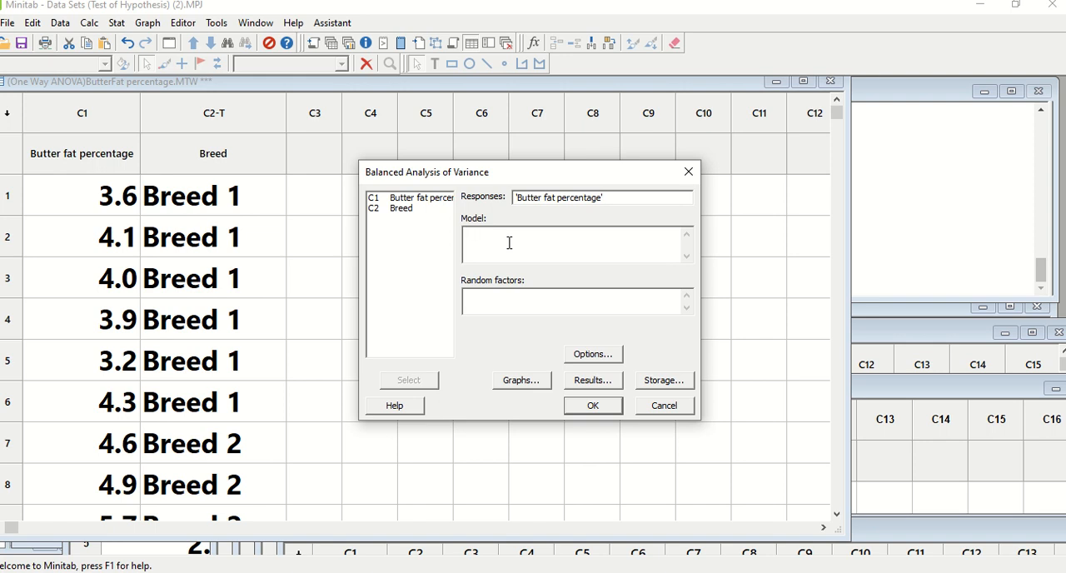
{"action": "double_click", "coordinate": [403, 211]}
{"action": "left_click", "coordinate": [596, 407]}
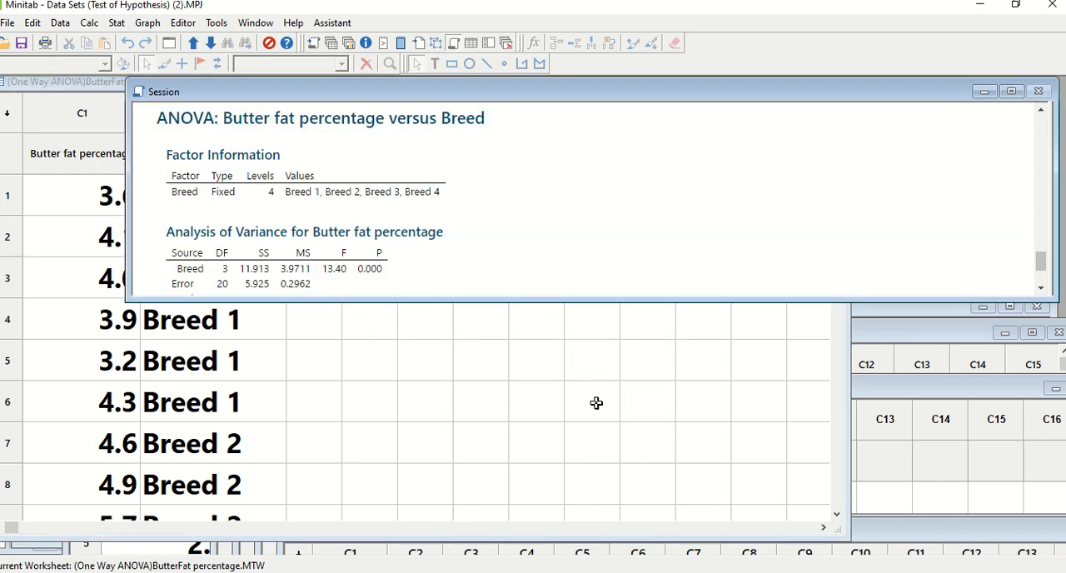
Step: Maximize the Session window to examine the ANOVA table, and switch to PowerPoint's Graphical View of the data slide
{"action": "left_click", "coordinate": [1012, 93]}
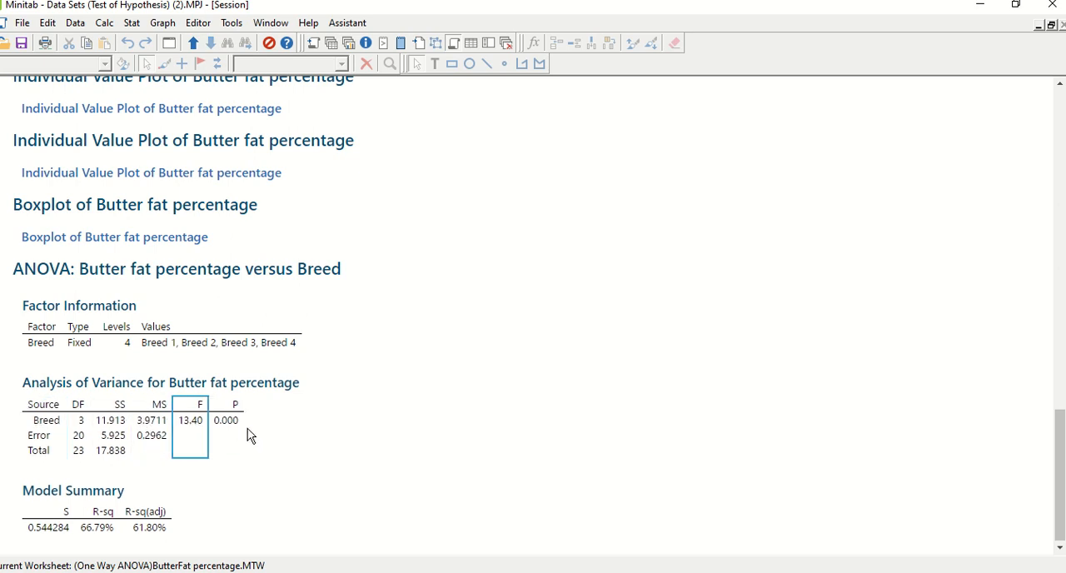
{"action": "key", "text": "alt+Tab"}
{"action": "left_click", "coordinate": [112, 473]}
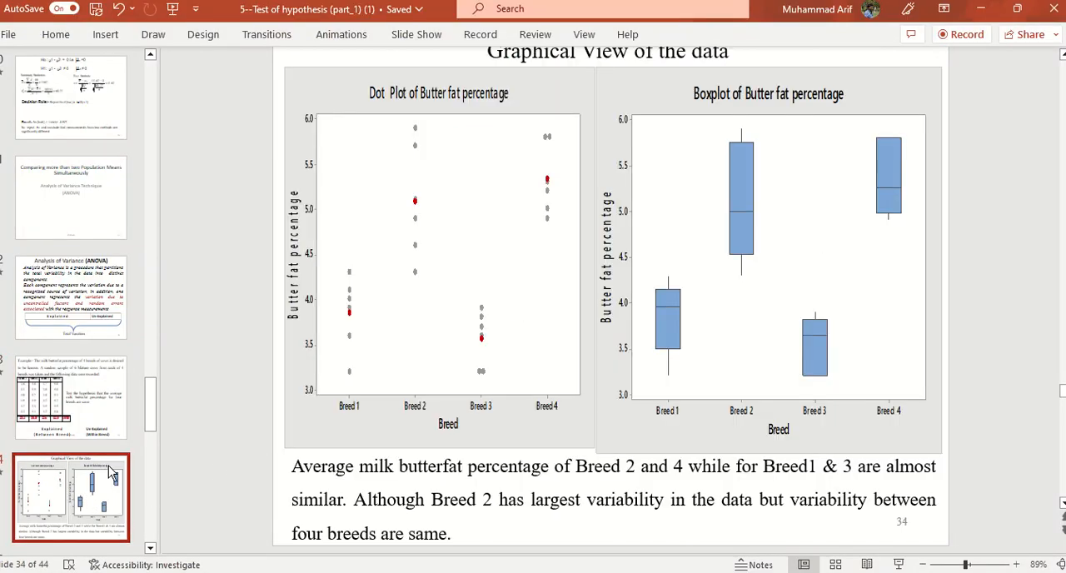
Step: Open the Statistical Analysis by One Way ANOVA slide to review the hypotheses and the variance table
{"action": "scroll", "coordinate": [97, 506], "scroll_direction": "down", "scroll_amount": 3}
{"action": "left_click", "coordinate": [87, 520]}
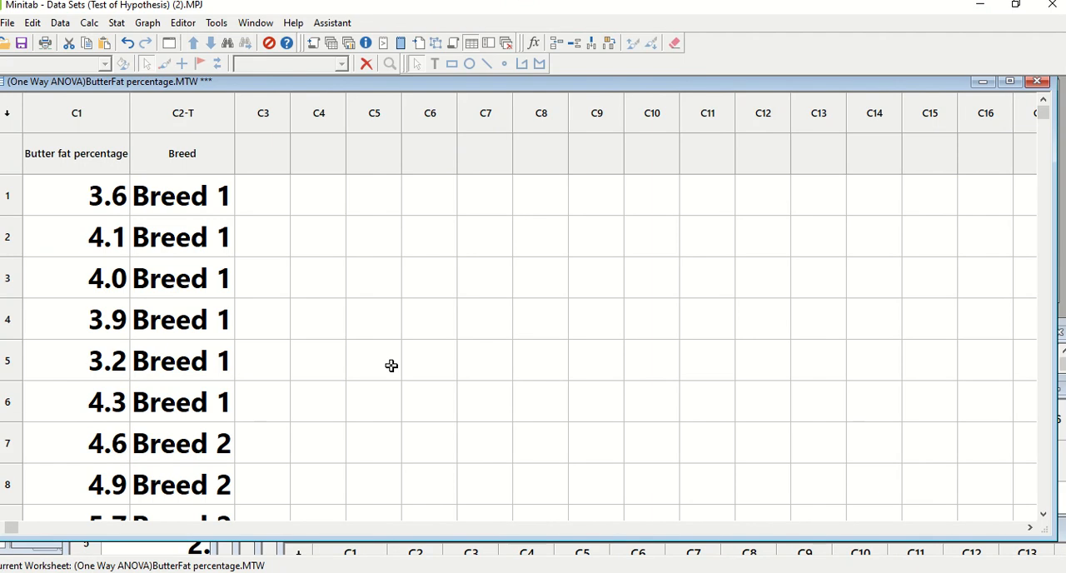
Step: Switch to Minitab and create a One Y, With Groups individual value plot of Butter fat percentage by Breed, then minimize the graph
{"action": "left_click", "coordinate": [148, 23]}
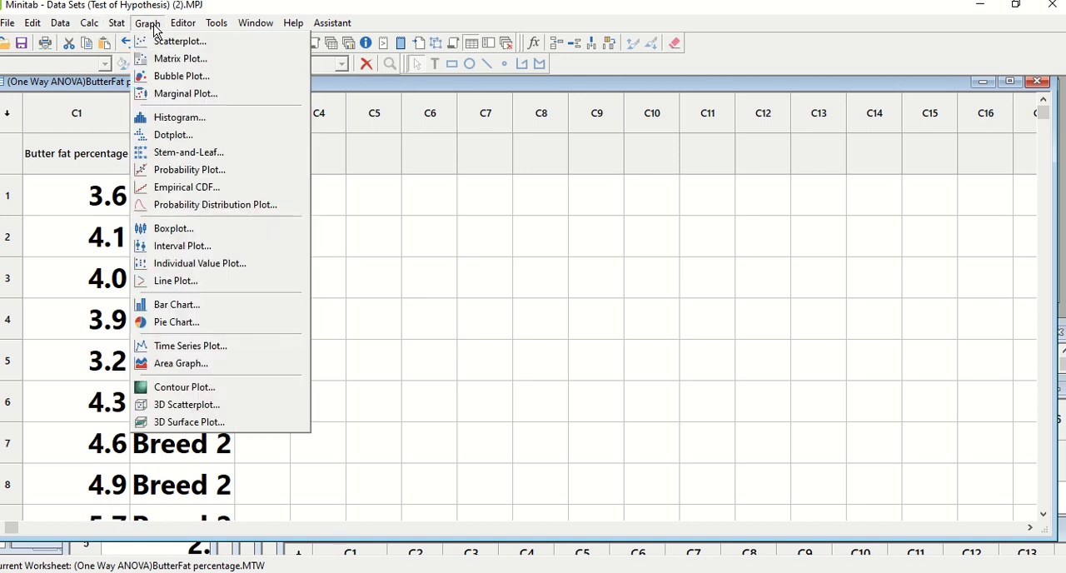
{"action": "left_click", "coordinate": [197, 261]}
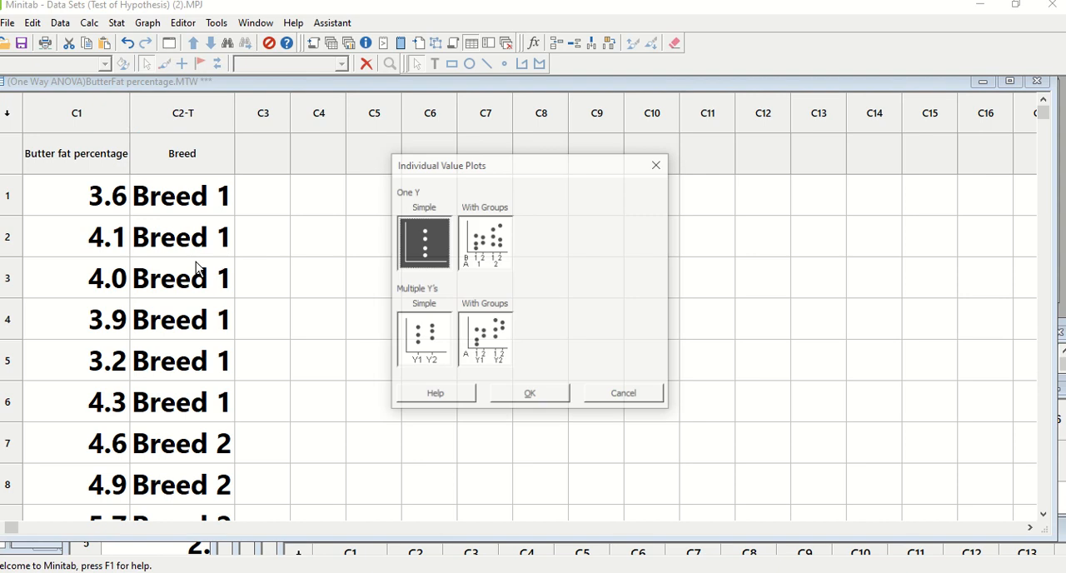
{"action": "left_click", "coordinate": [492, 241]}
{"action": "left_click", "coordinate": [492, 241]}
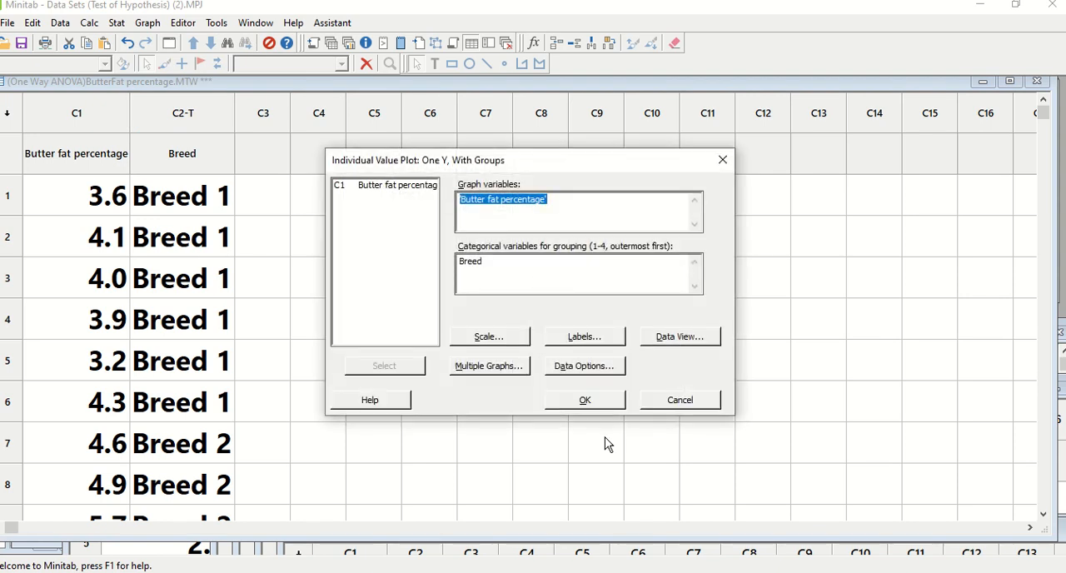
{"action": "left_click", "coordinate": [586, 400]}
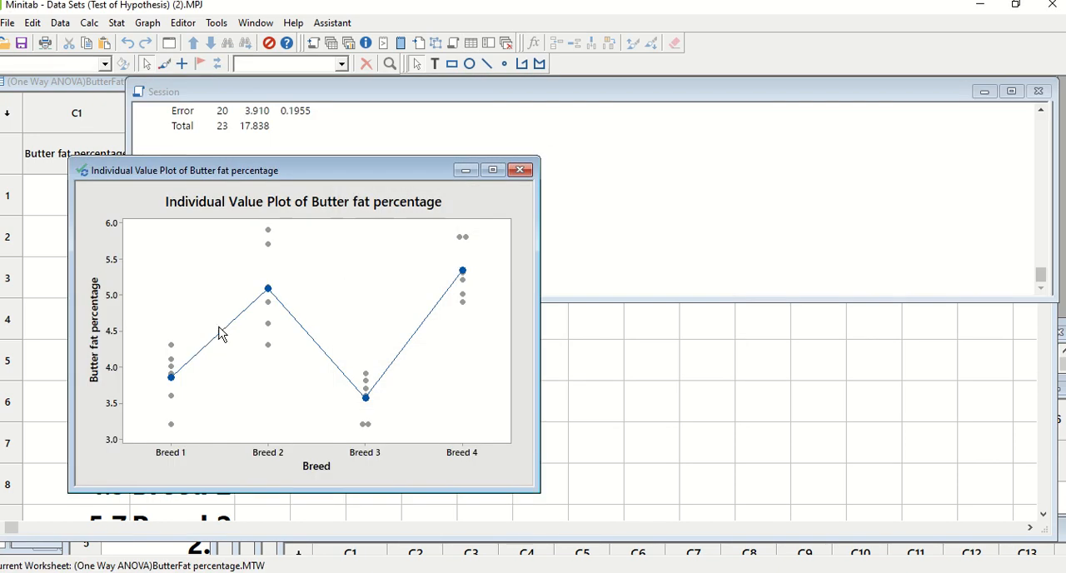
{"action": "left_click", "coordinate": [464, 171]}
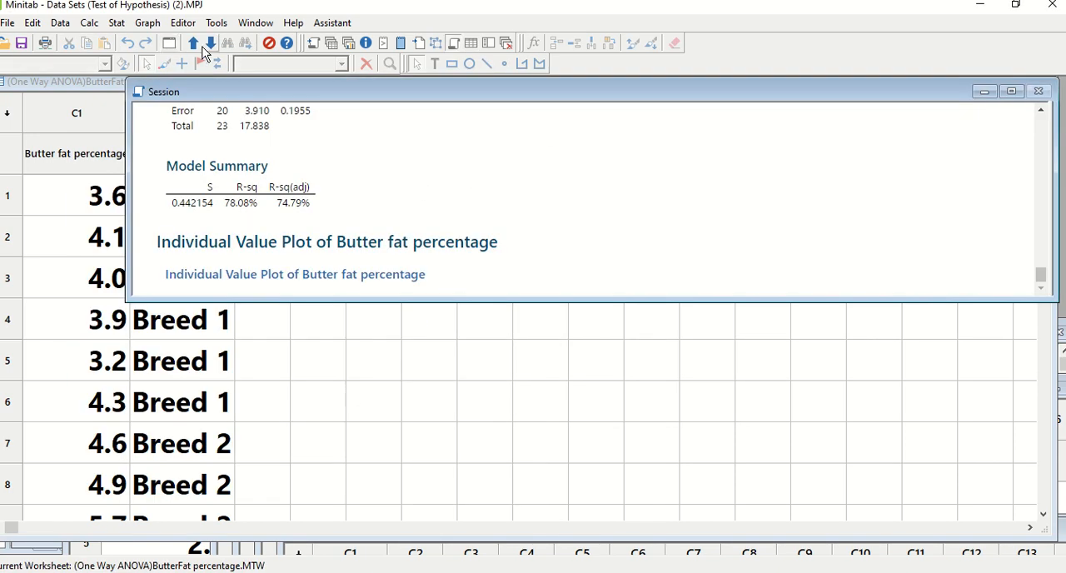
Step: Create a One Y, With Groups boxplot of Butter fat percentage by Breed and minimize its graph window
{"action": "left_click", "coordinate": [148, 25]}
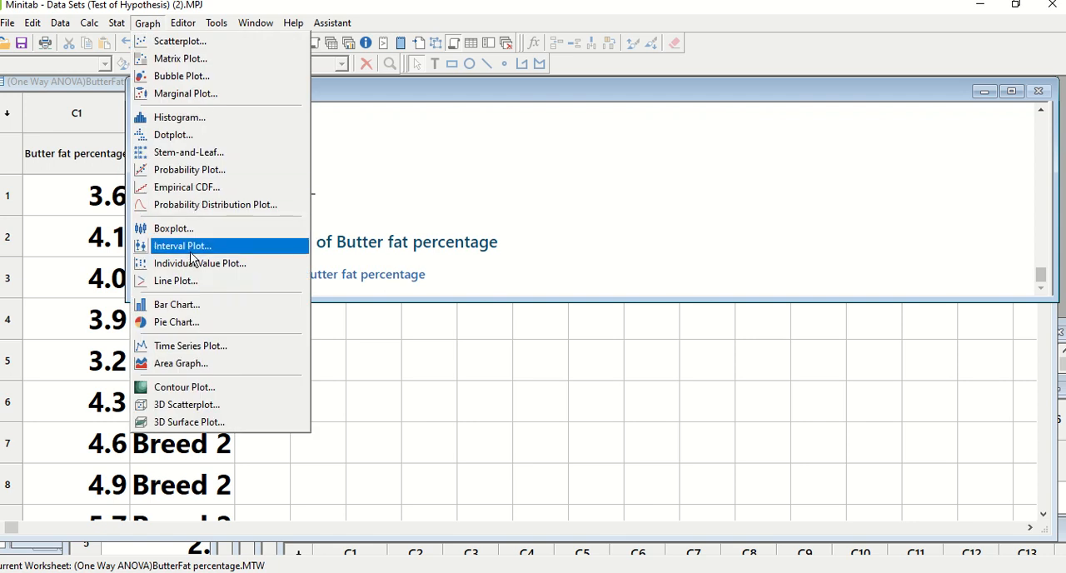
{"action": "left_click", "coordinate": [177, 228]}
{"action": "double_click", "coordinate": [485, 241]}
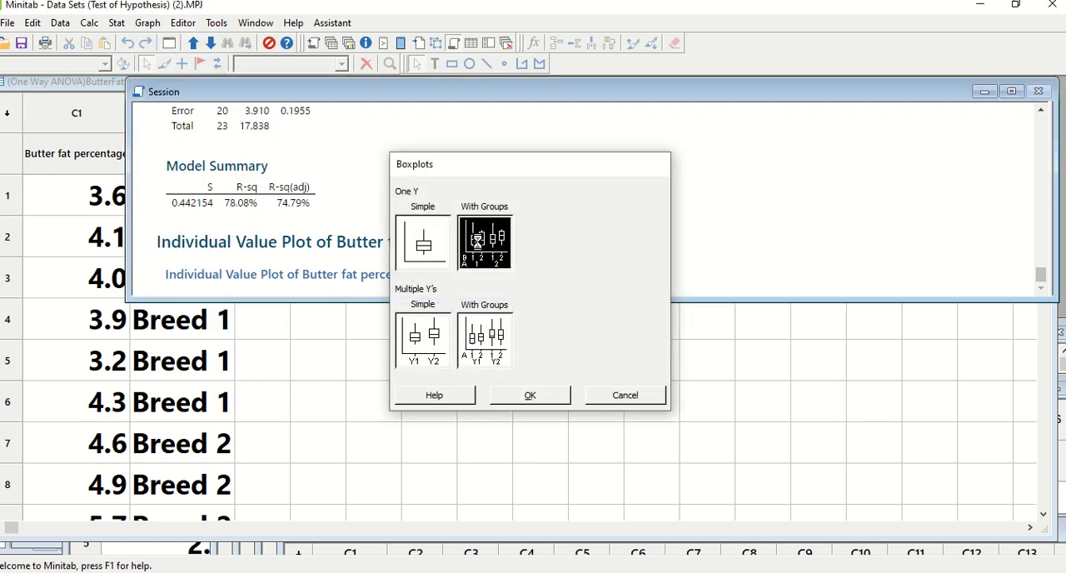
{"action": "left_click", "coordinate": [602, 405]}
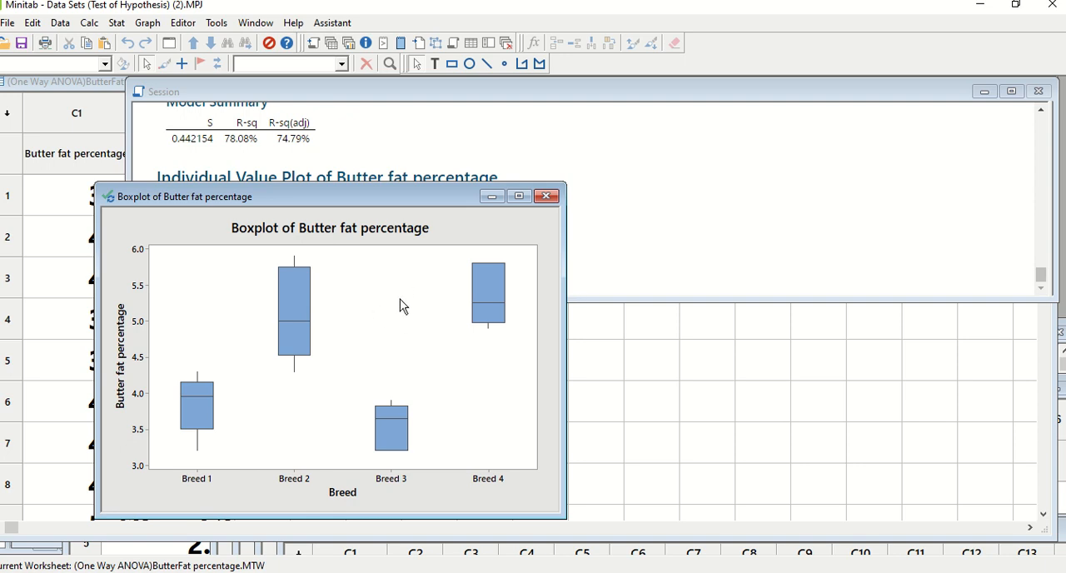
{"action": "left_click", "coordinate": [492, 196]}
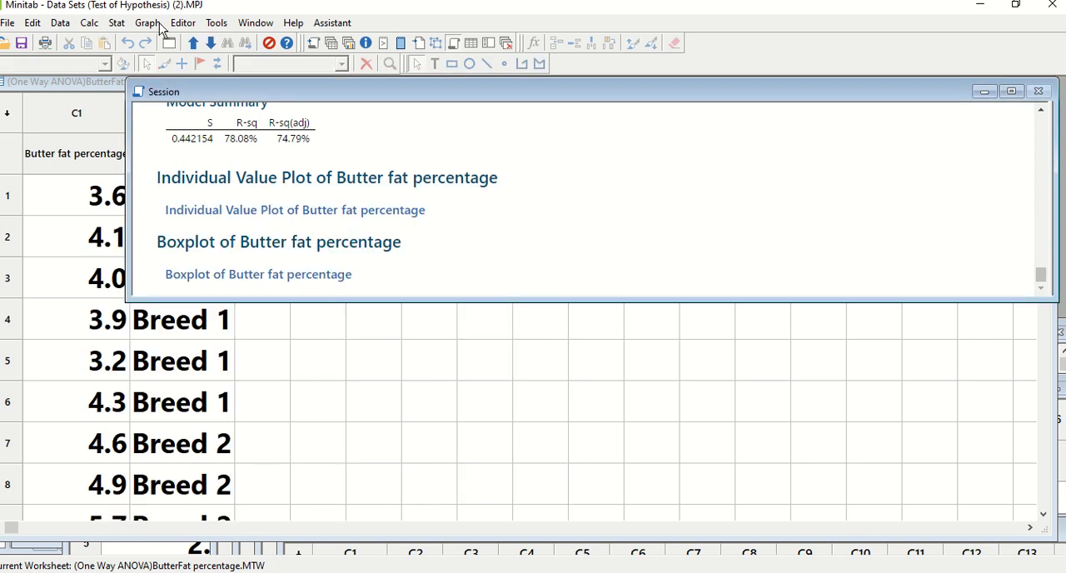
Step: Run a Balanced ANOVA of Butter fat percentage with Breed as the model, and compare the output with PowerPoint's One Way ANOVA slide
{"action": "left_click", "coordinate": [117, 25]}
{"action": "mouse_move", "coordinate": [152, 79]}
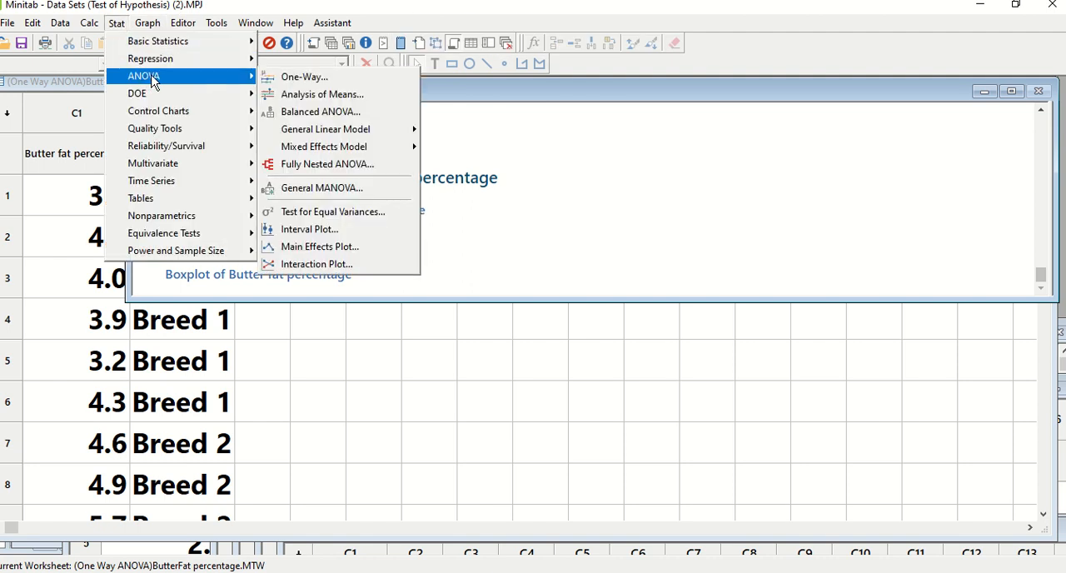
{"action": "left_click", "coordinate": [293, 112]}
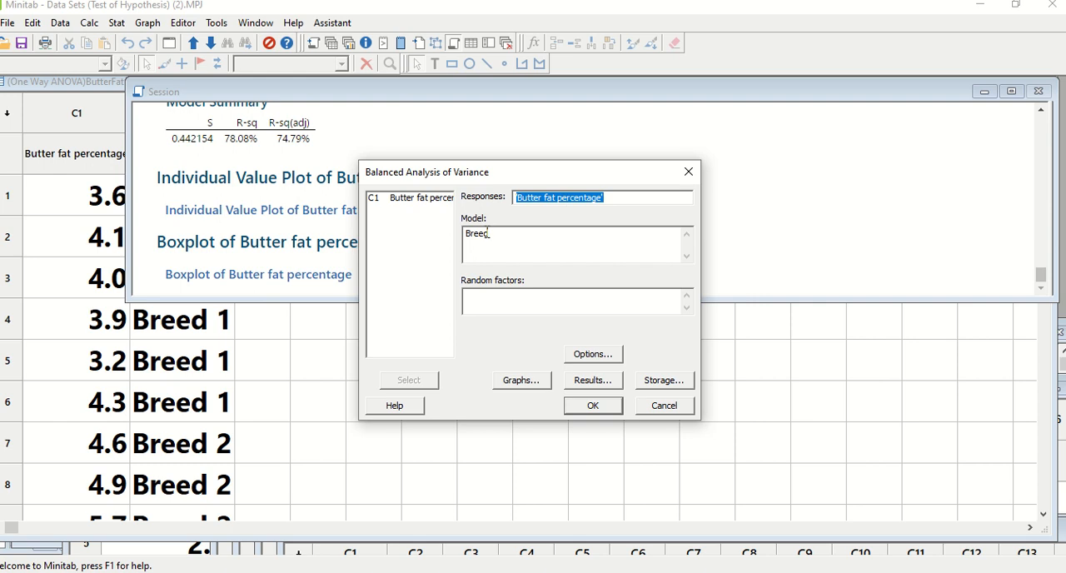
{"action": "left_click", "coordinate": [512, 233]}
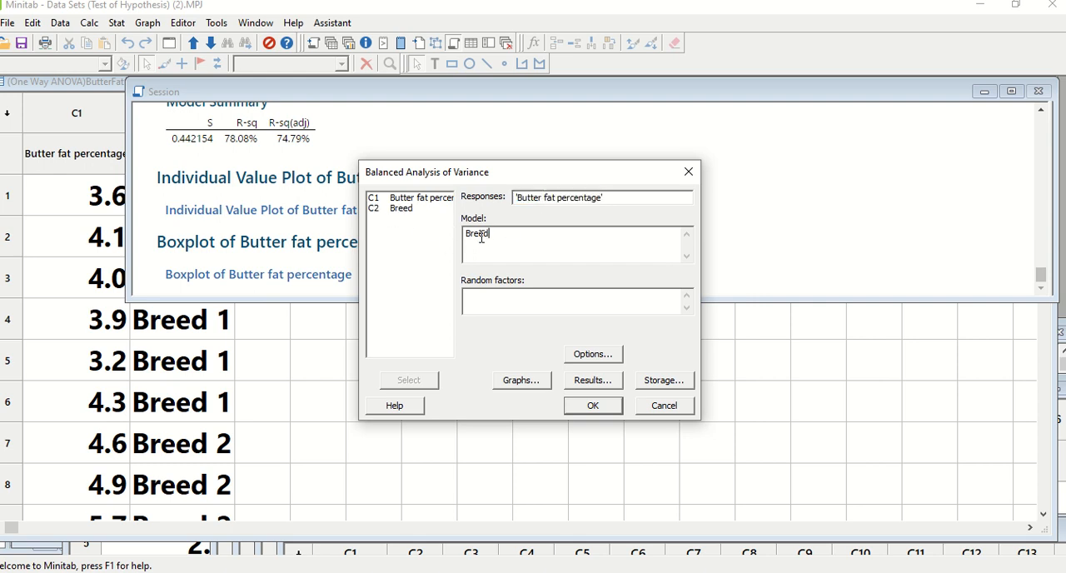
{"action": "left_click", "coordinate": [601, 408]}
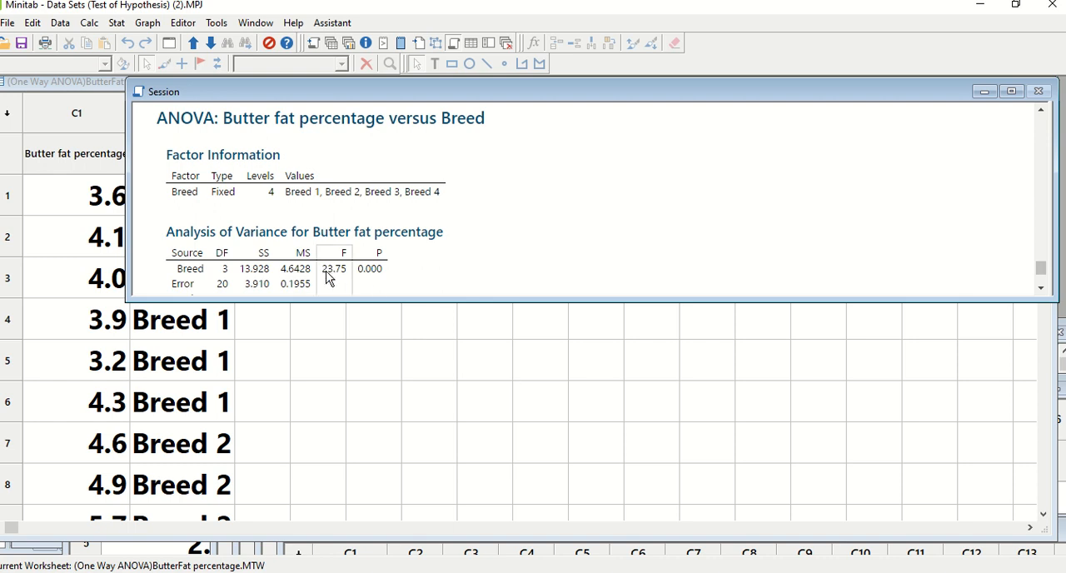
{"action": "left_click", "coordinate": [568, 572]}
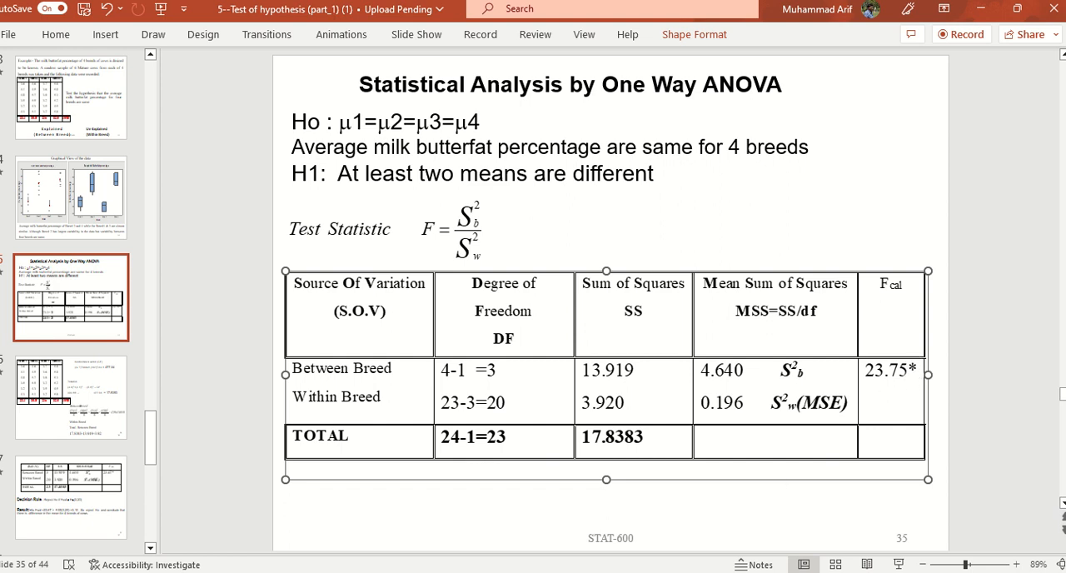
{"action": "left_click", "coordinate": [568, 572]}
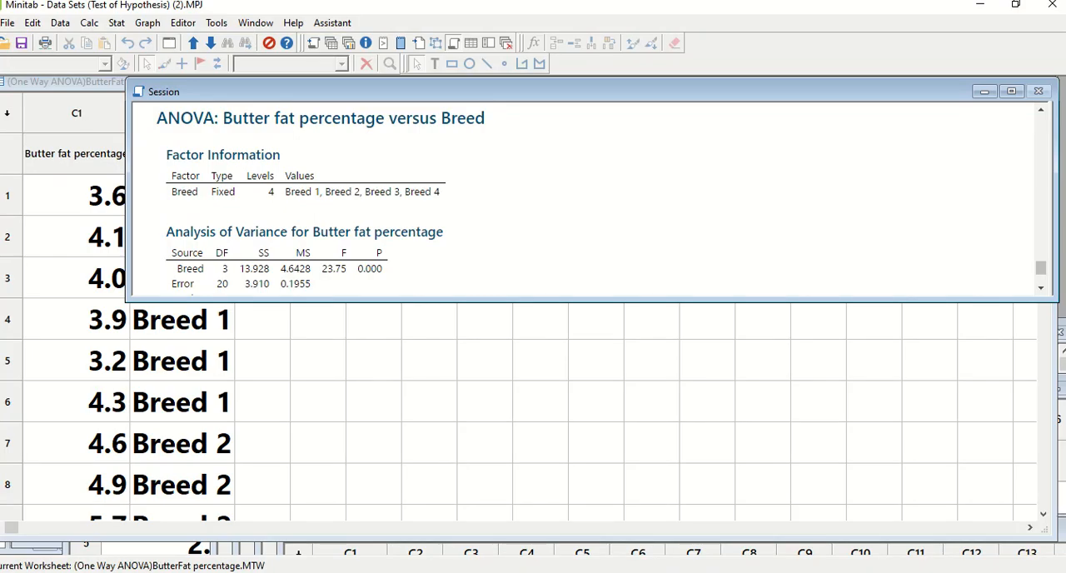
Step: Display the P column of the Analysis of Variance table with 16 decimal places and return to the ButterFat percentage worksheet
{"action": "left_click", "coordinate": [371, 276]}
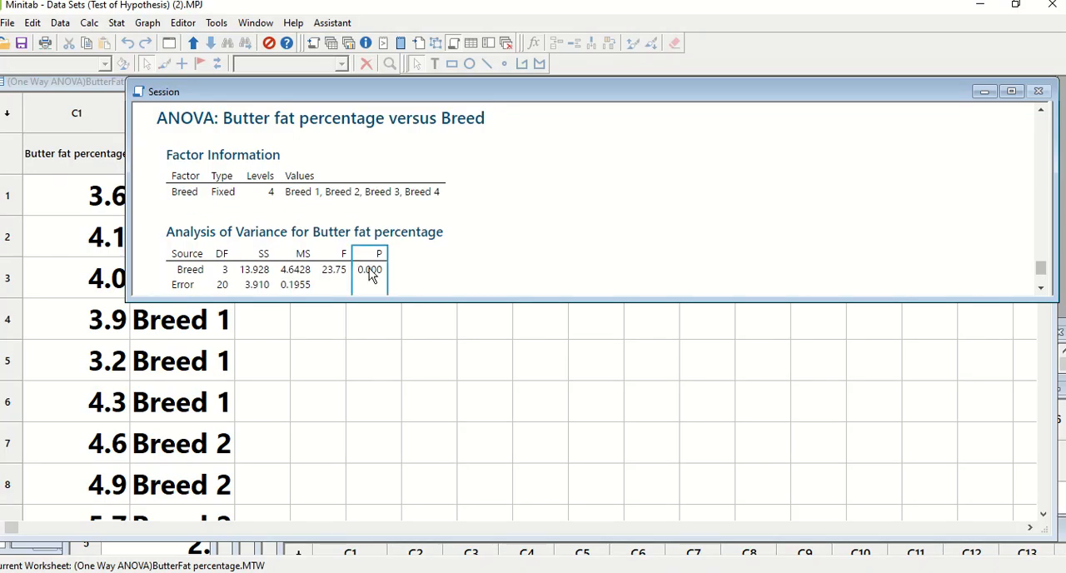
{"action": "right_click", "coordinate": [372, 276]}
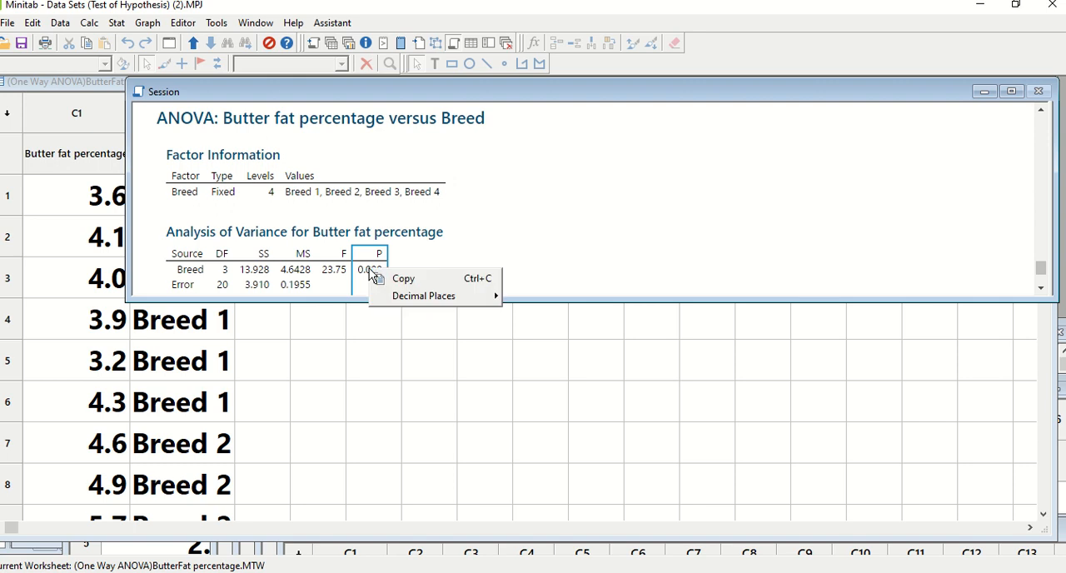
{"action": "mouse_move", "coordinate": [401, 300]}
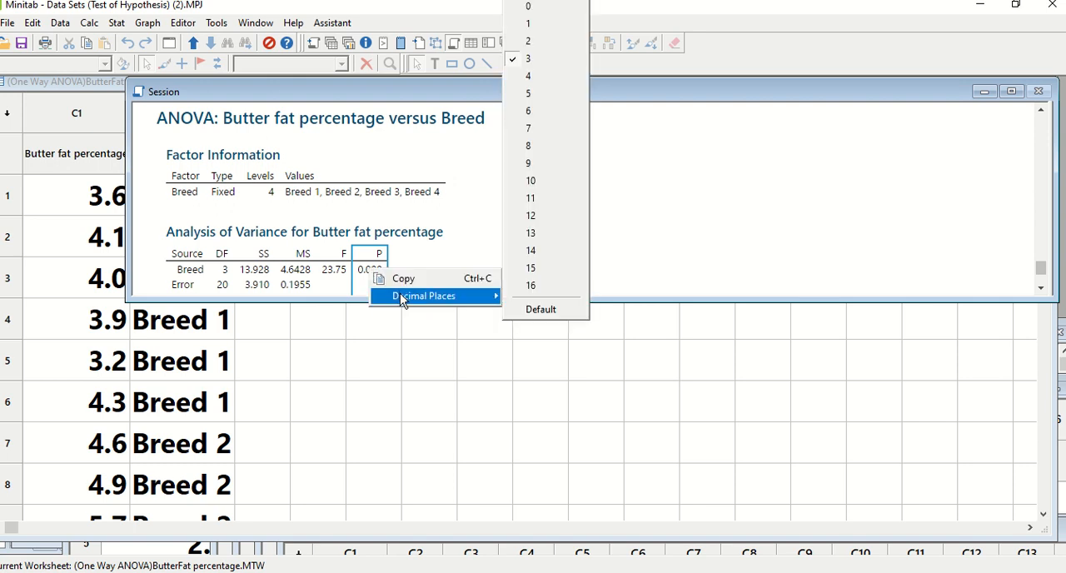
{"action": "left_click", "coordinate": [536, 285]}
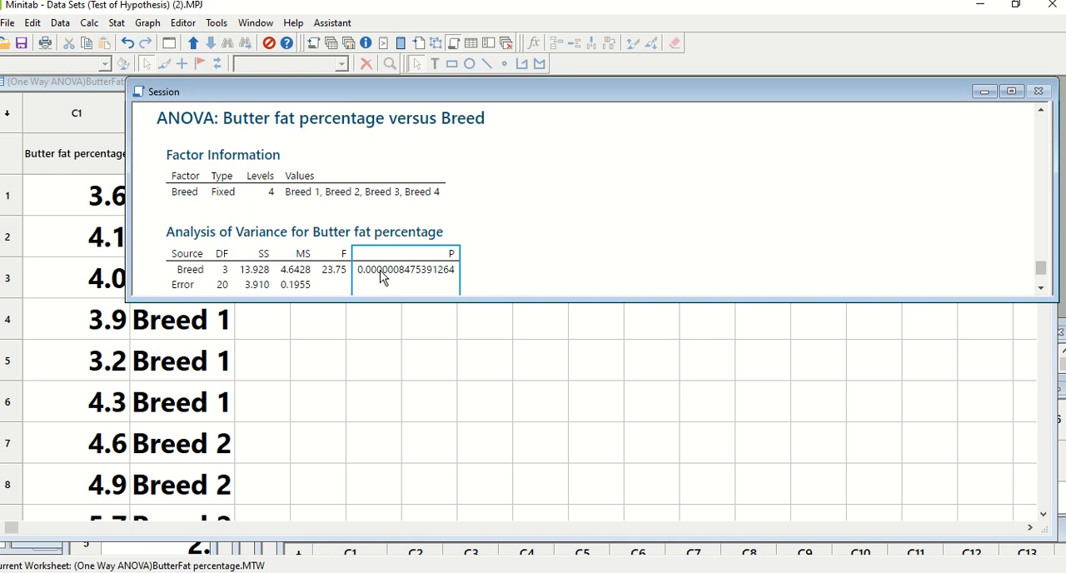
{"action": "left_click", "coordinate": [412, 446]}
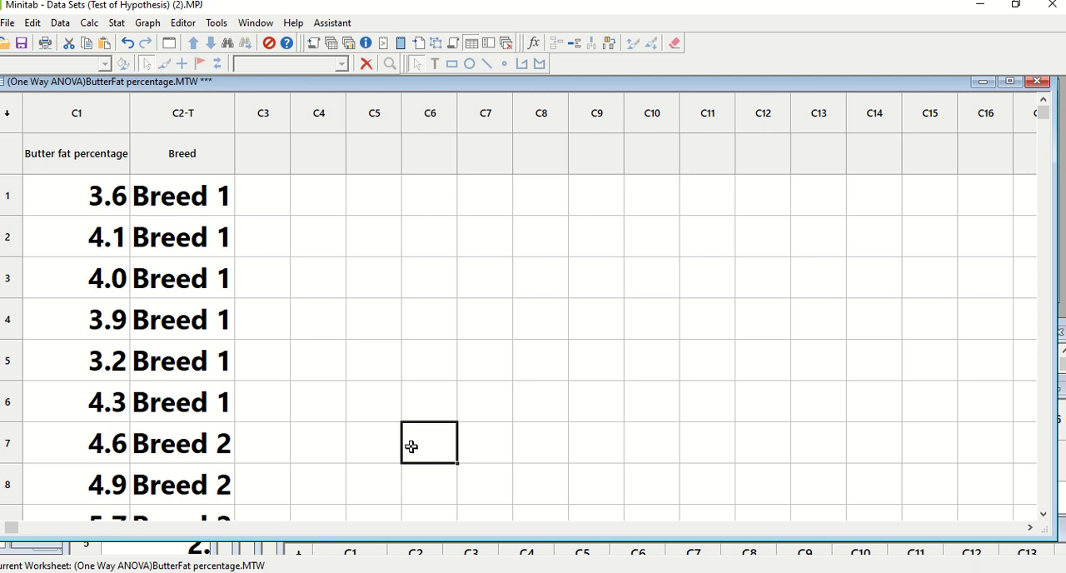
Step: Switch to PowerPoint and go through the sum of squares calculation and mean plot slides to the TWO WAY ANOVA battery example
{"action": "left_click", "coordinate": [582, 572]}
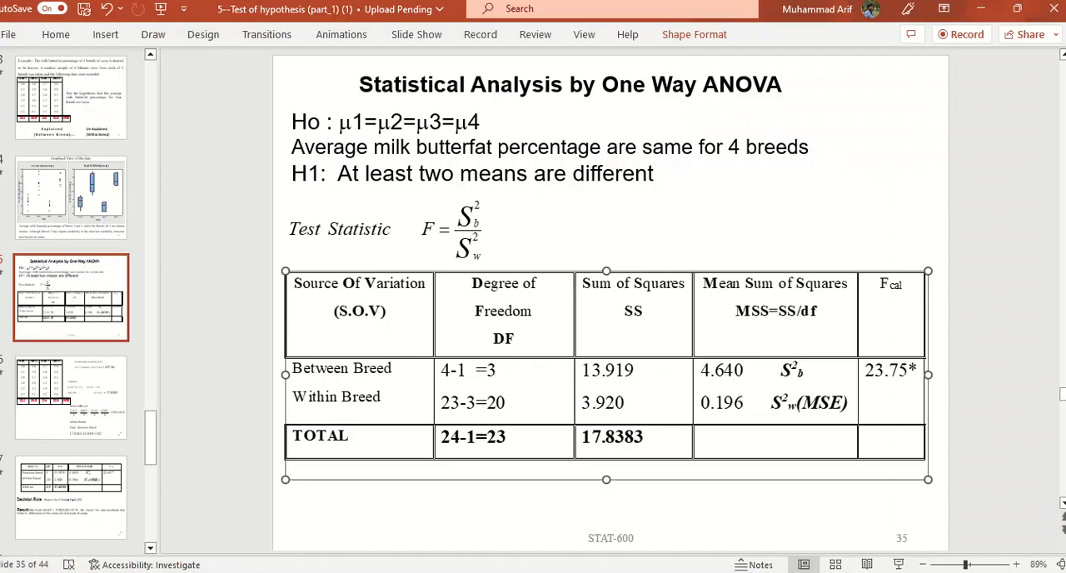
{"action": "left_click", "coordinate": [79, 490]}
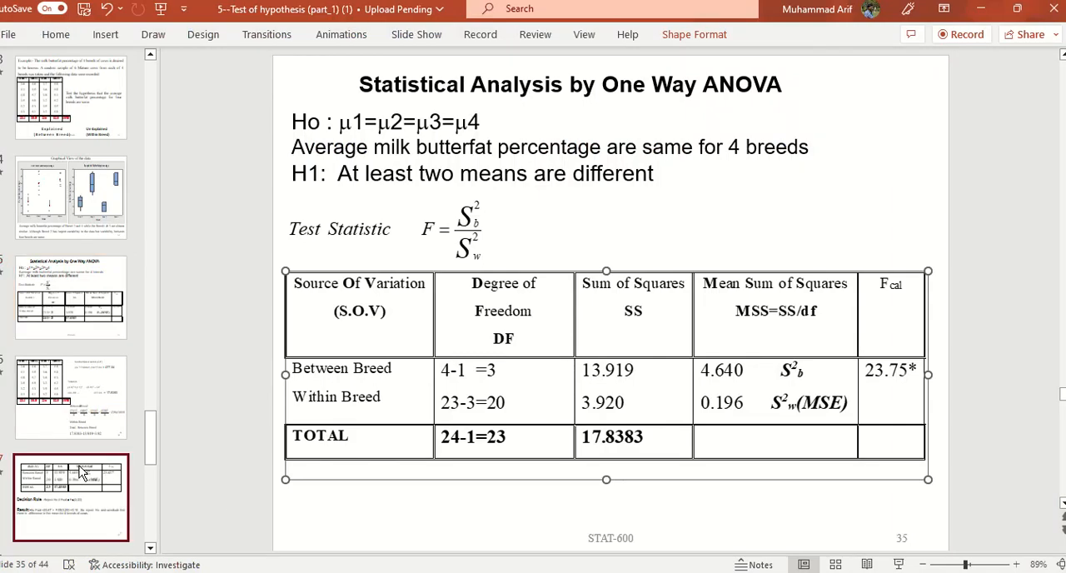
{"action": "left_click", "coordinate": [62, 411]}
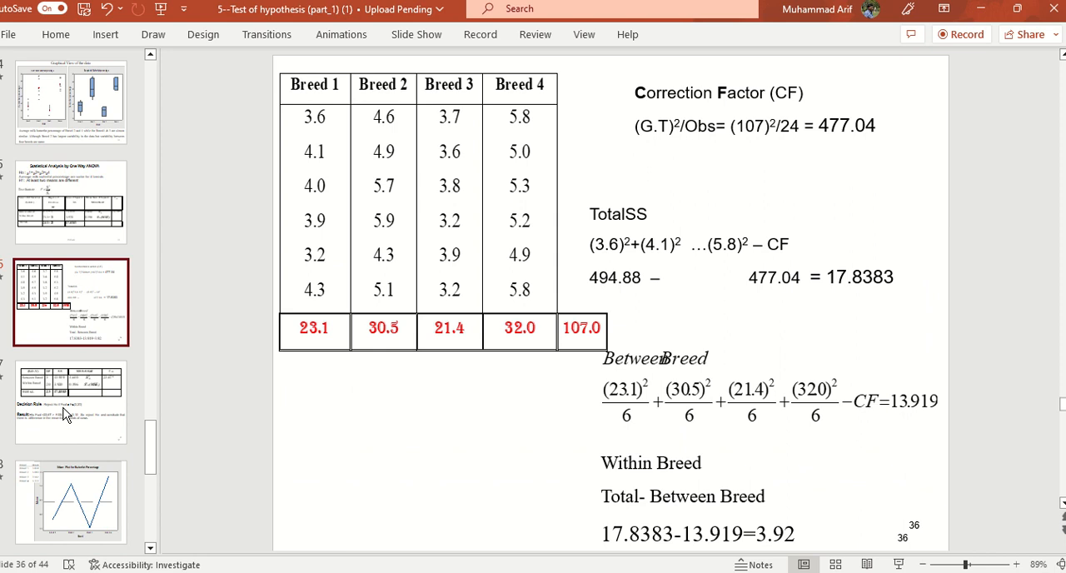
{"action": "left_click", "coordinate": [70, 492]}
{"action": "left_click", "coordinate": [150, 549]}
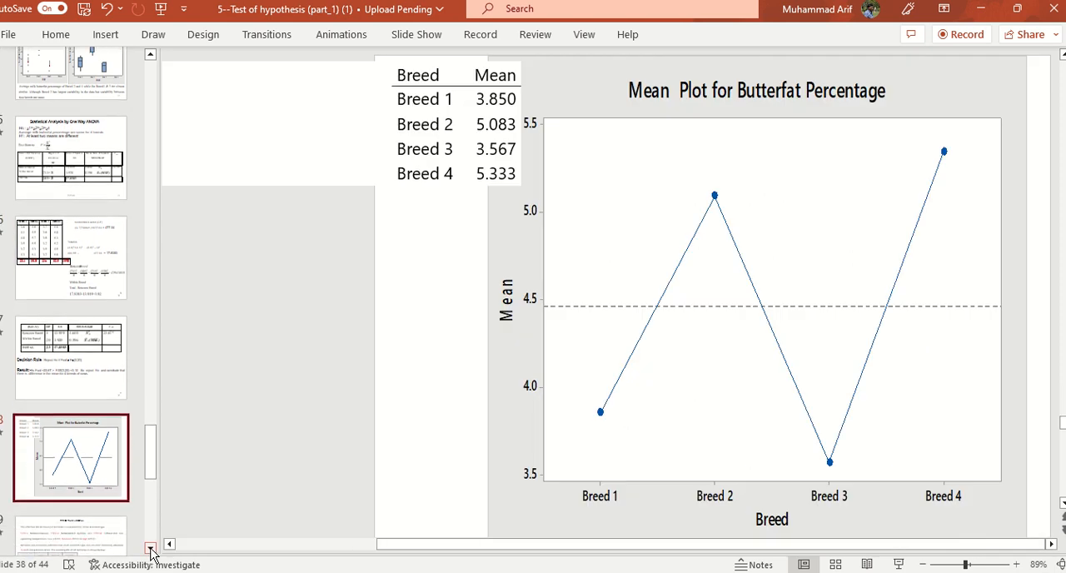
{"action": "left_click", "coordinate": [60, 494]}
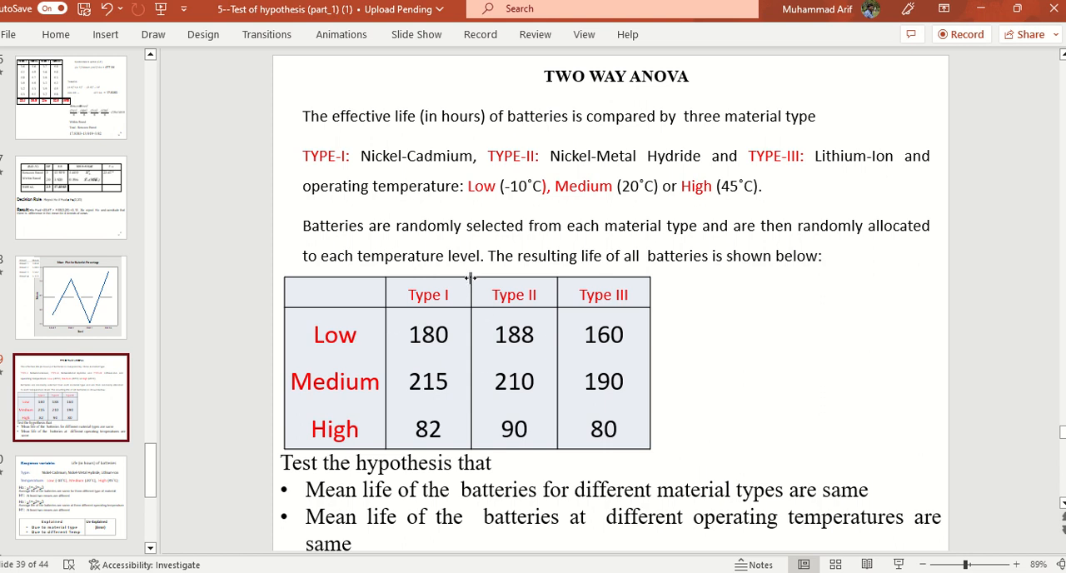
Step: Restore the PowerPoint window to a smaller size and return to the ButterFat percentage worksheet in Minitab
{"action": "left_click", "coordinate": [1017, 9]}
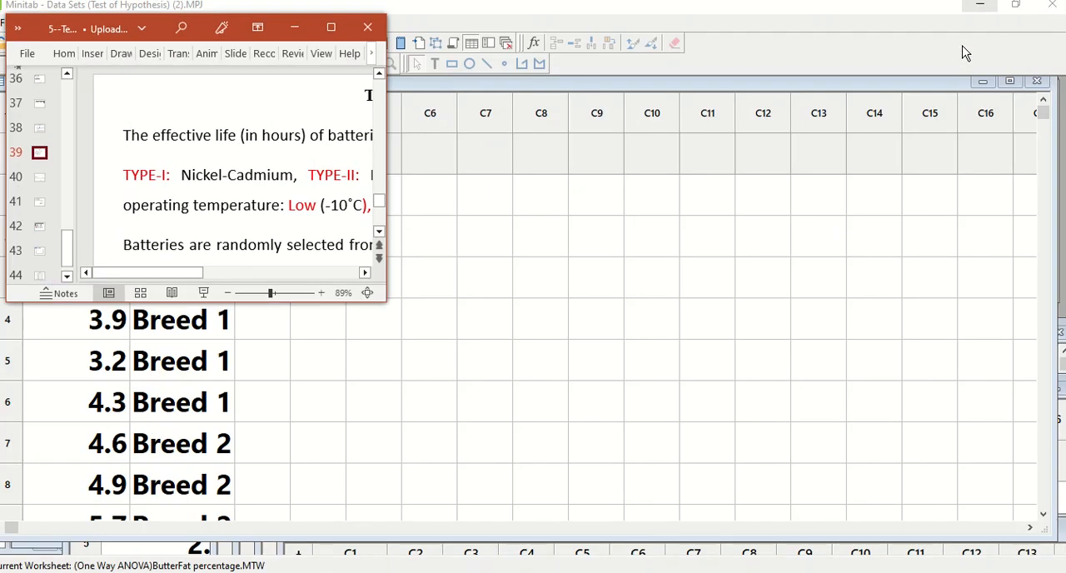
{"action": "left_click_drag", "start_coordinate": [186, 302], "coordinate": [187, 535]}
{"action": "left_click", "coordinate": [535, 426]}
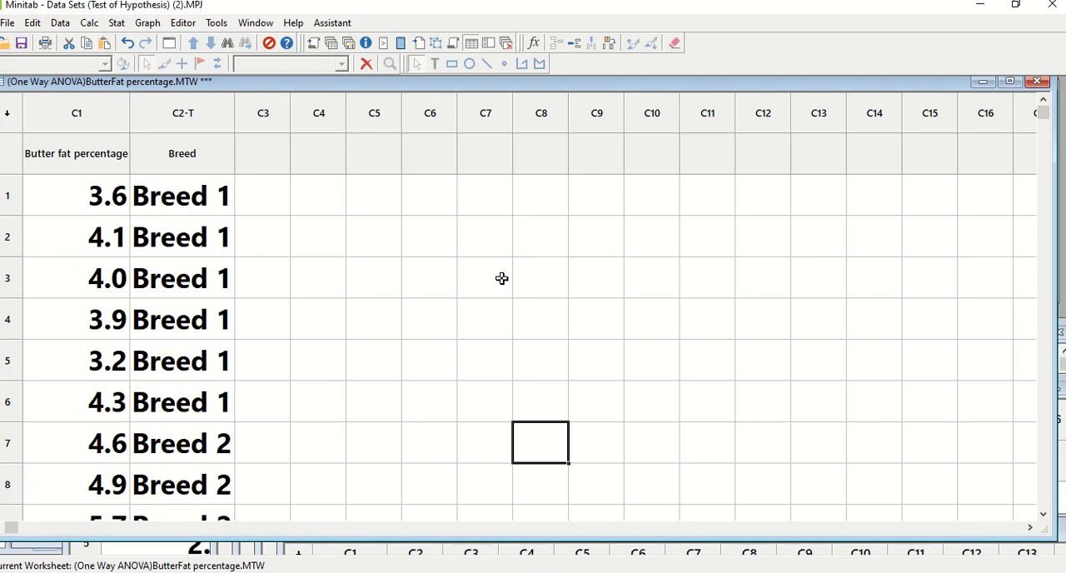
Step: Look through the full list of open worksheets and graphs, and dismiss it without activating another window
{"action": "left_click", "coordinate": [255, 23]}
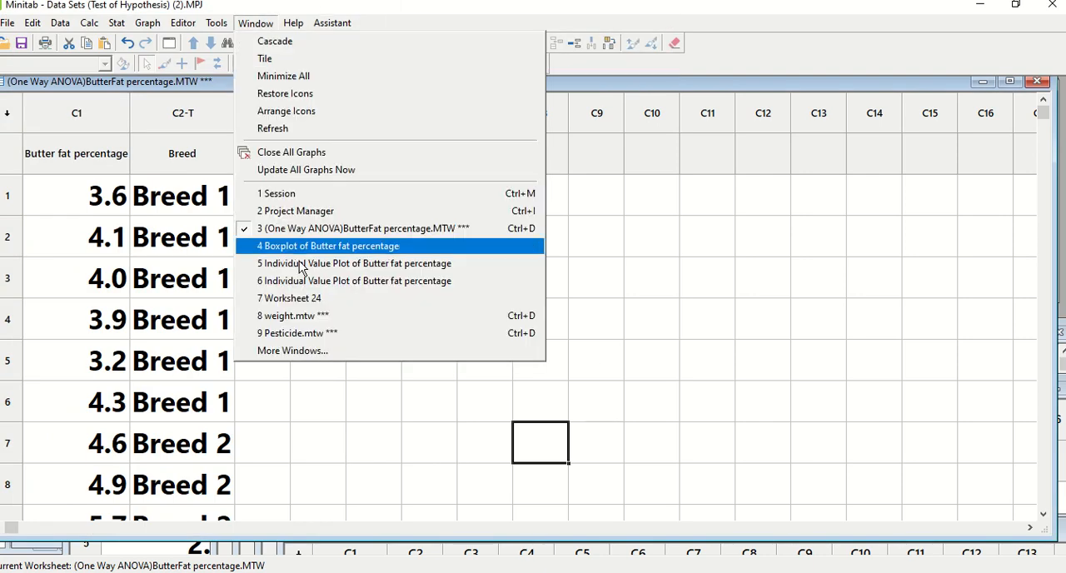
{"action": "left_click", "coordinate": [291, 354]}
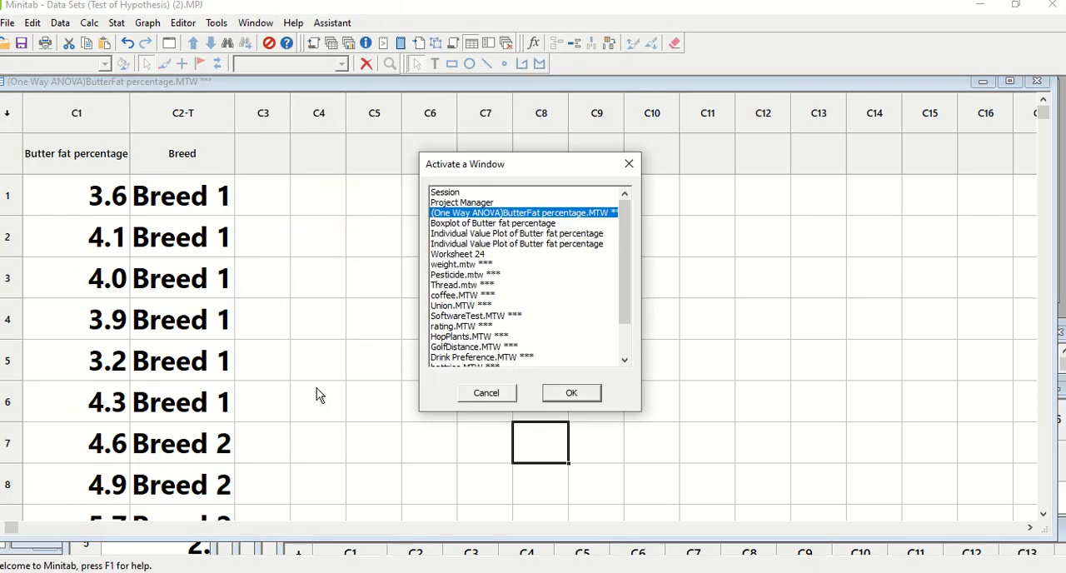
{"action": "left_click_drag", "start_coordinate": [626, 292], "coordinate": [626, 345]}
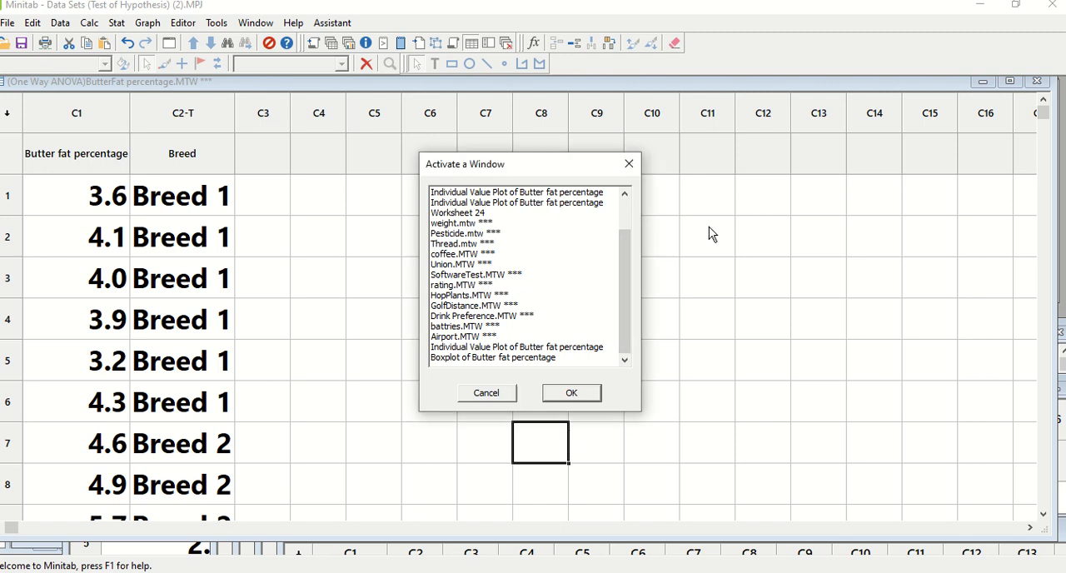
{"action": "left_click", "coordinate": [486, 392]}
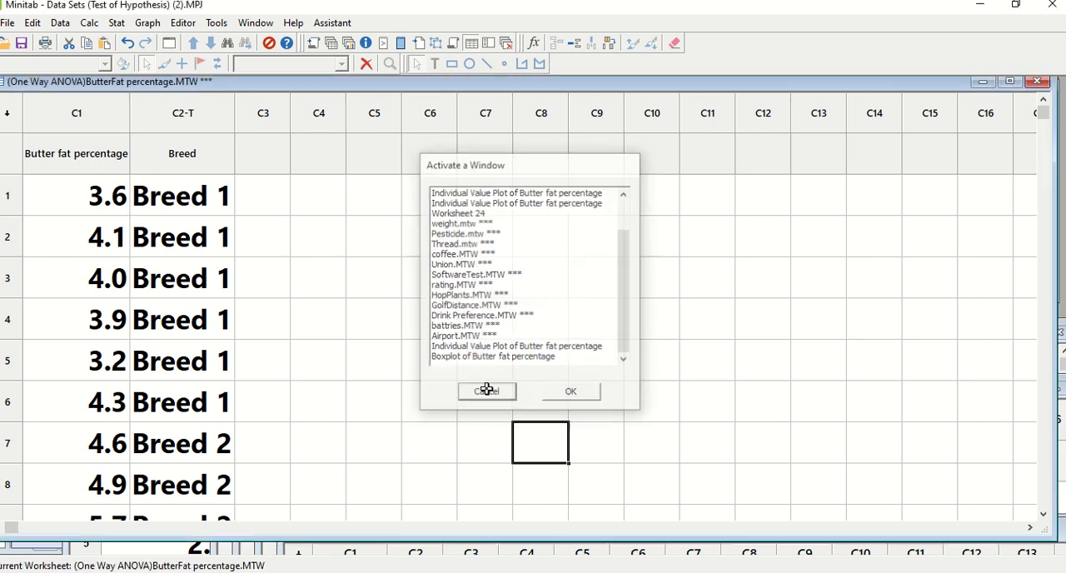
Step: Create a new blank worksheet and move its window up over the ButterFat percentage worksheet
{"action": "left_click", "coordinate": [9, 24]}
{"action": "mouse_move", "coordinate": [29, 43]}
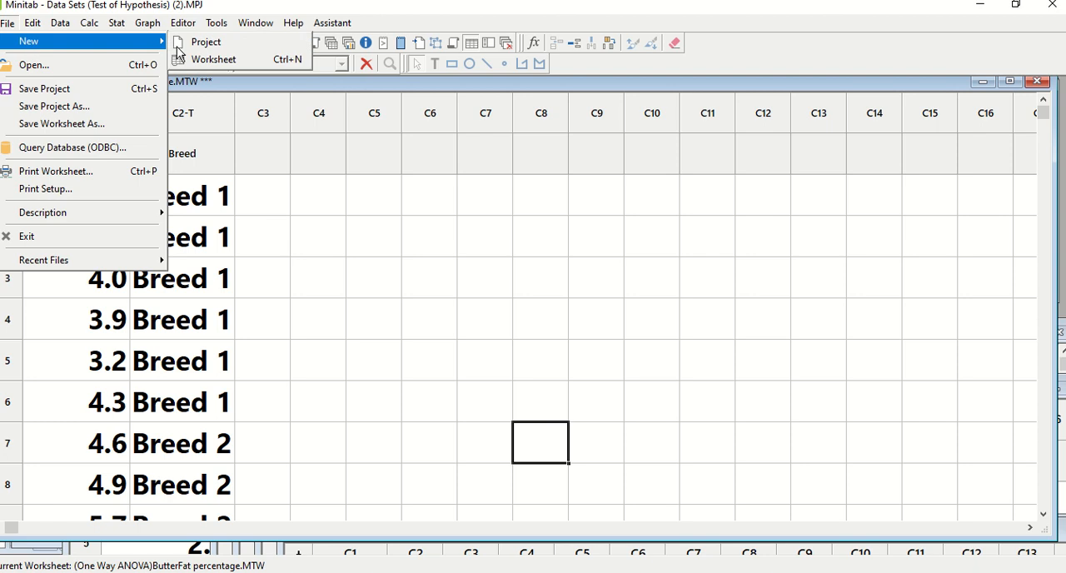
{"action": "left_click", "coordinate": [210, 60]}
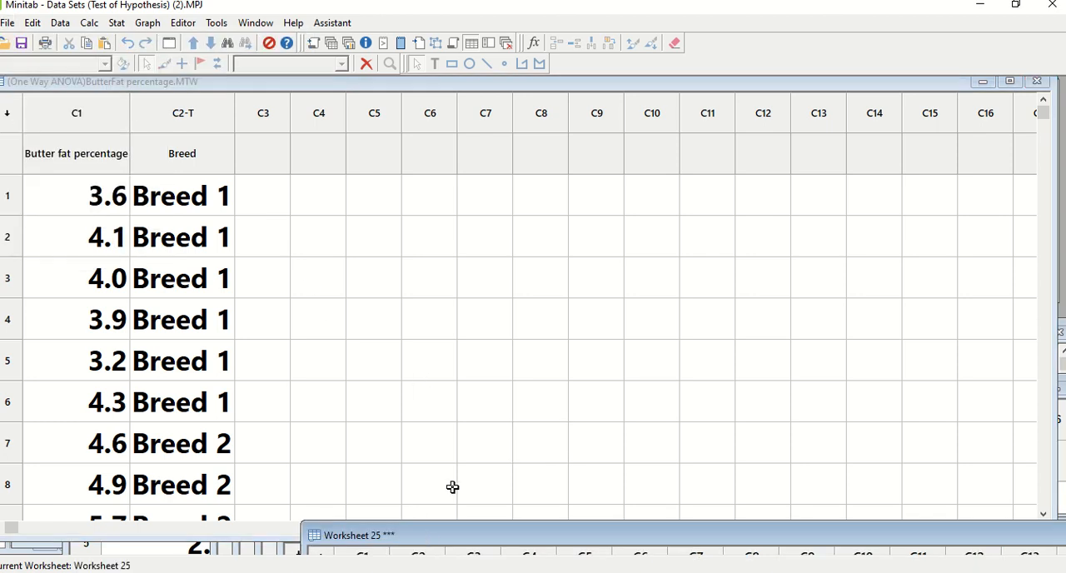
{"action": "left_click_drag", "start_coordinate": [453, 536], "coordinate": [350, 310]}
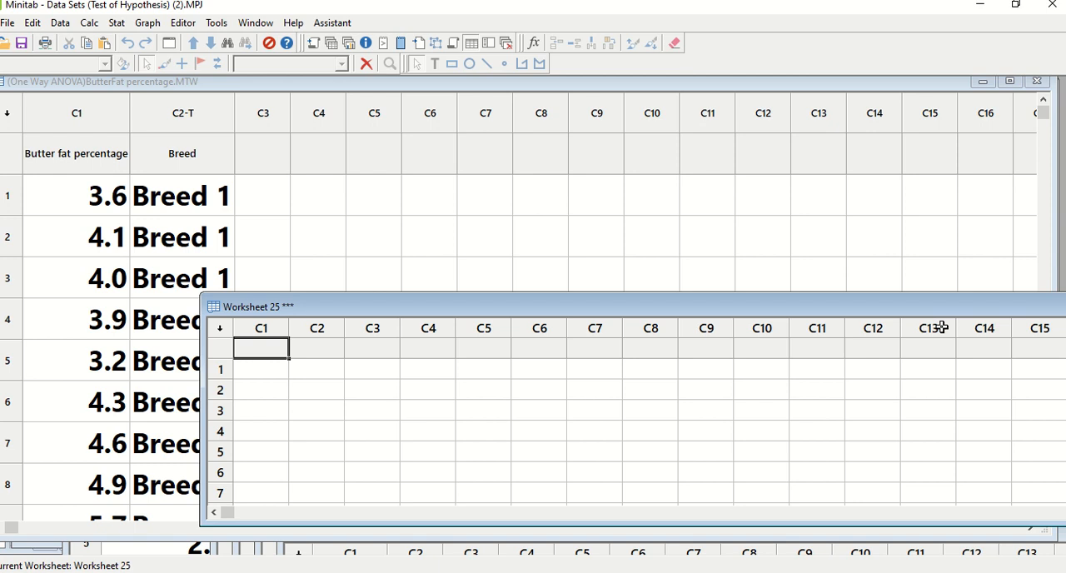
Step: Move the new worksheet window further up over the ButterFat worksheet, check the battery example in PowerPoint, and return to Minitab
{"action": "left_click_drag", "start_coordinate": [895, 309], "coordinate": [852, 231]}
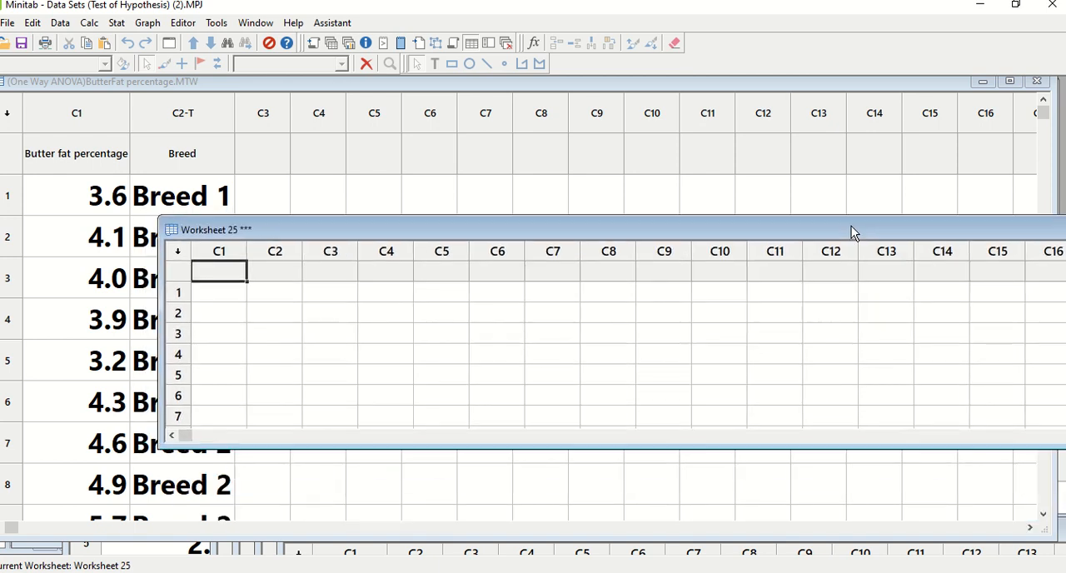
{"action": "key", "text": "alt+Tab"}
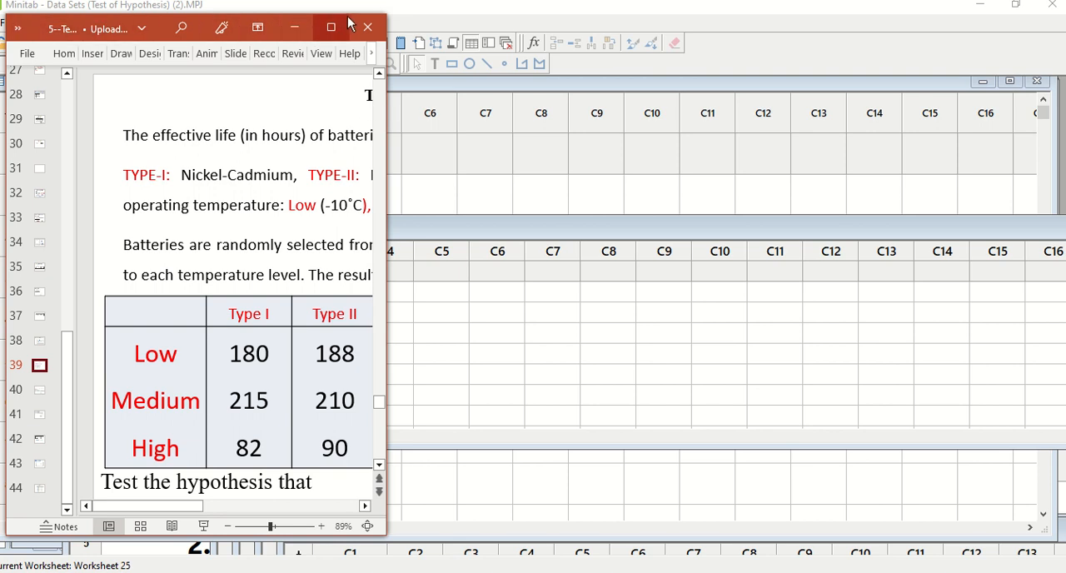
{"action": "left_click", "coordinate": [271, 28]}
{"action": "left_click", "coordinate": [557, 253]}
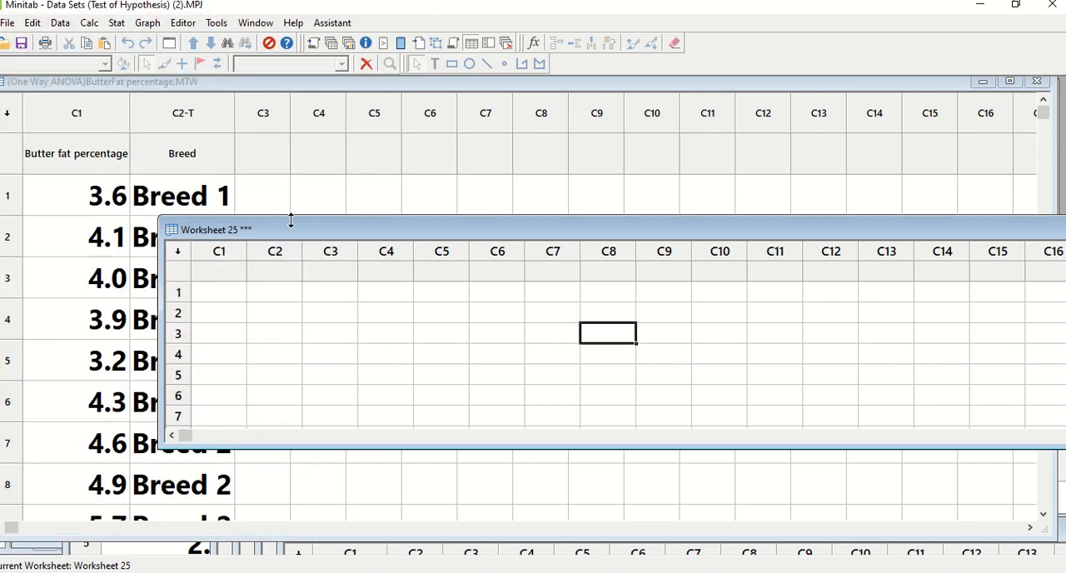
Step: Name column C1 of the new worksheet Battery Life and widen the column to fit the heading
{"action": "left_click", "coordinate": [235, 275]}
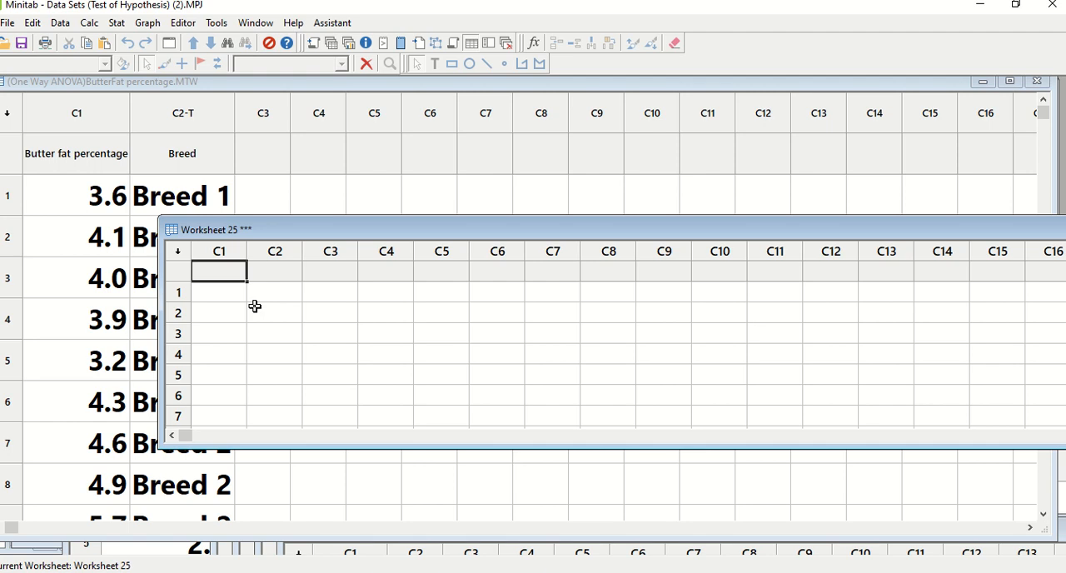
{"action": "type", "text": "Battery"}
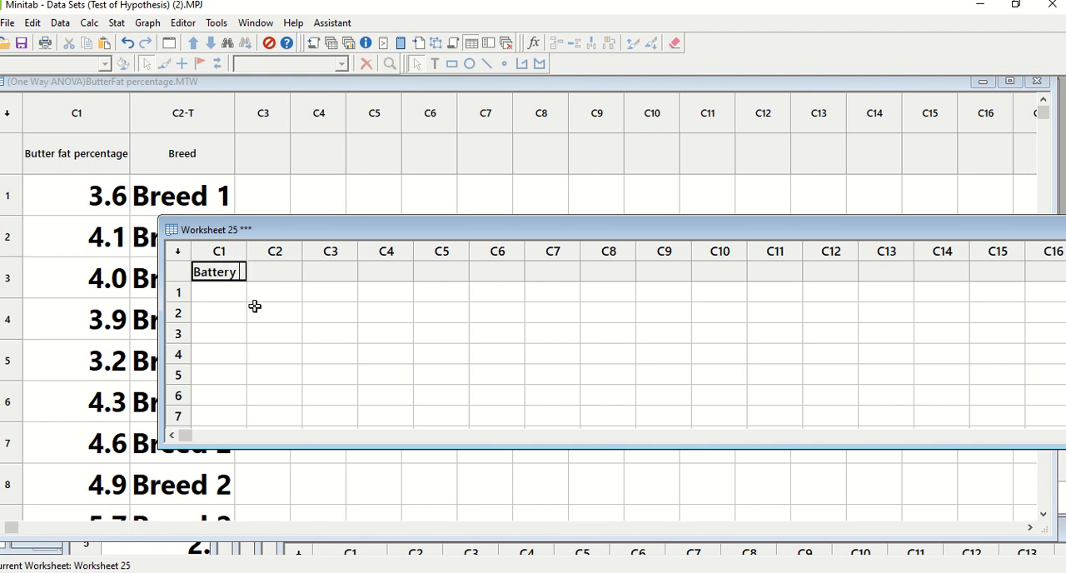
{"action": "type", "text": " Life"}
{"action": "left_click", "coordinate": [266, 355]}
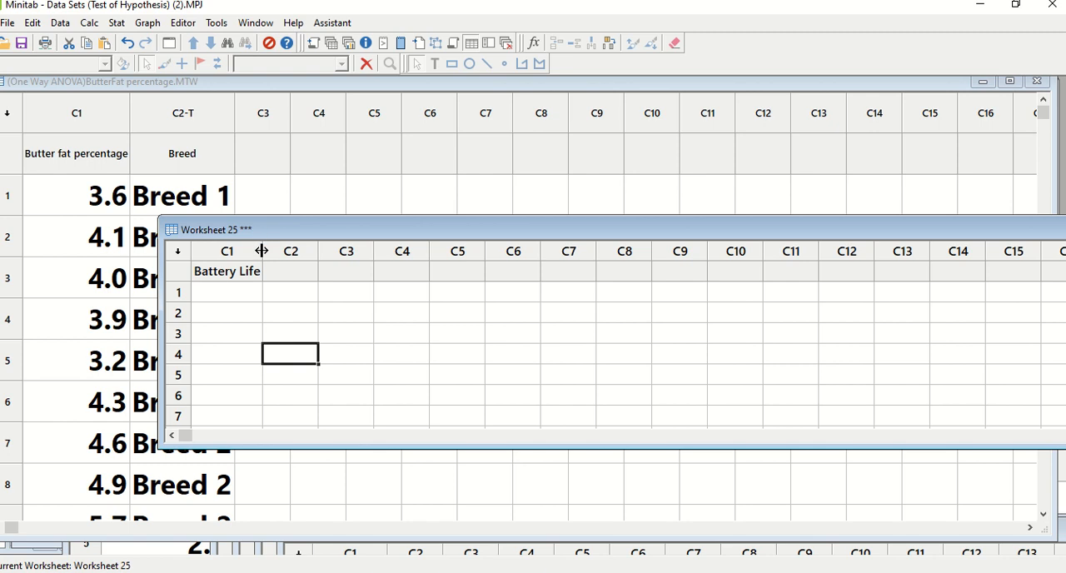
{"action": "left_click_drag", "start_coordinate": [261, 250], "coordinate": [270, 250]}
{"action": "key", "text": "Left"}
Step: Narrow the new worksheet window from its left edge so it fits beside the PowerPoint slide with the battery table
{"action": "key", "text": "alt+Tab"}
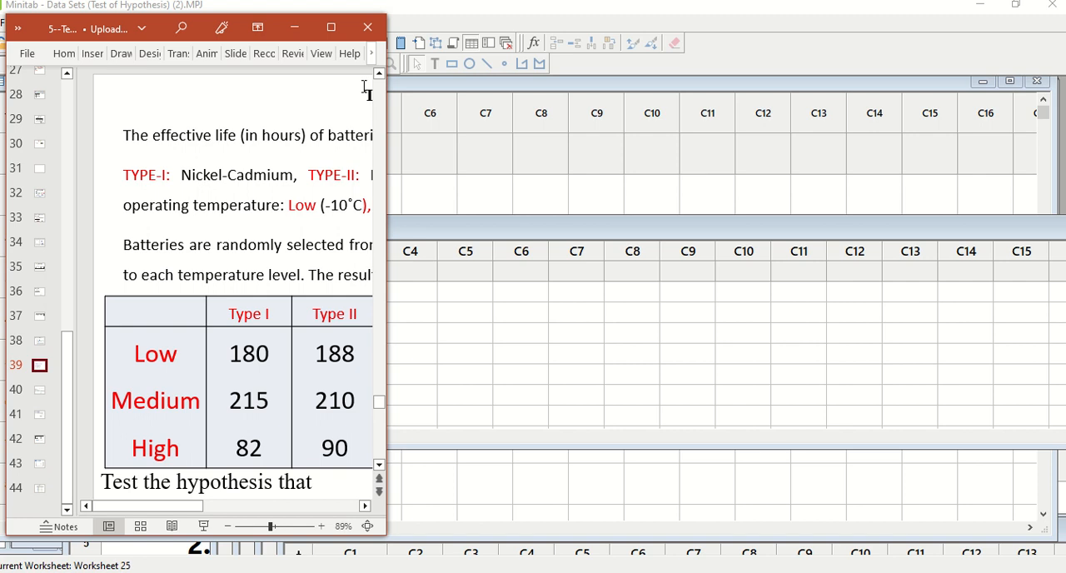
{"action": "left_click", "coordinate": [296, 28]}
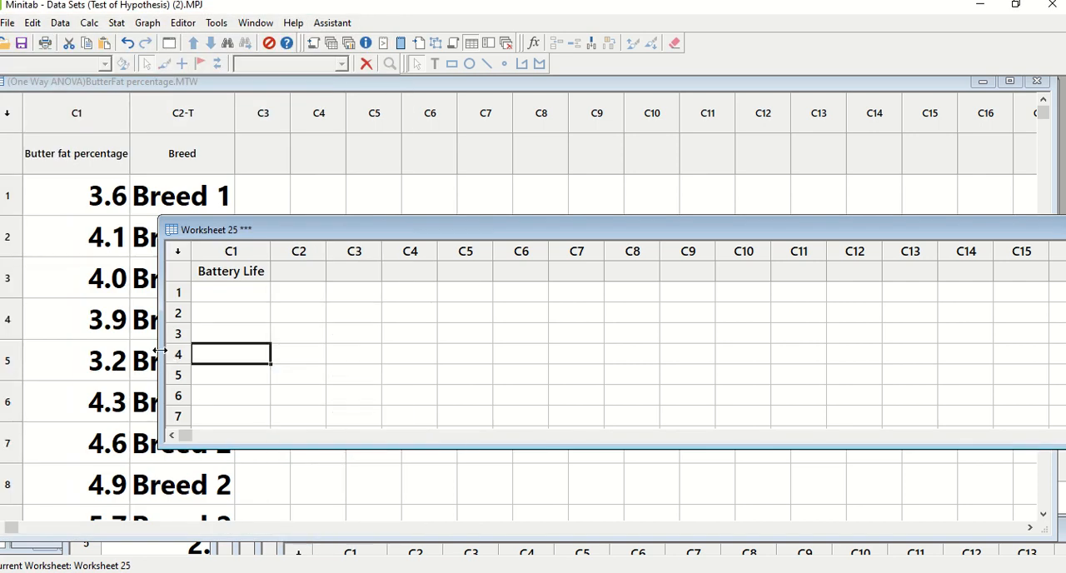
{"action": "left_click_drag", "start_coordinate": [165, 358], "coordinate": [518, 348]}
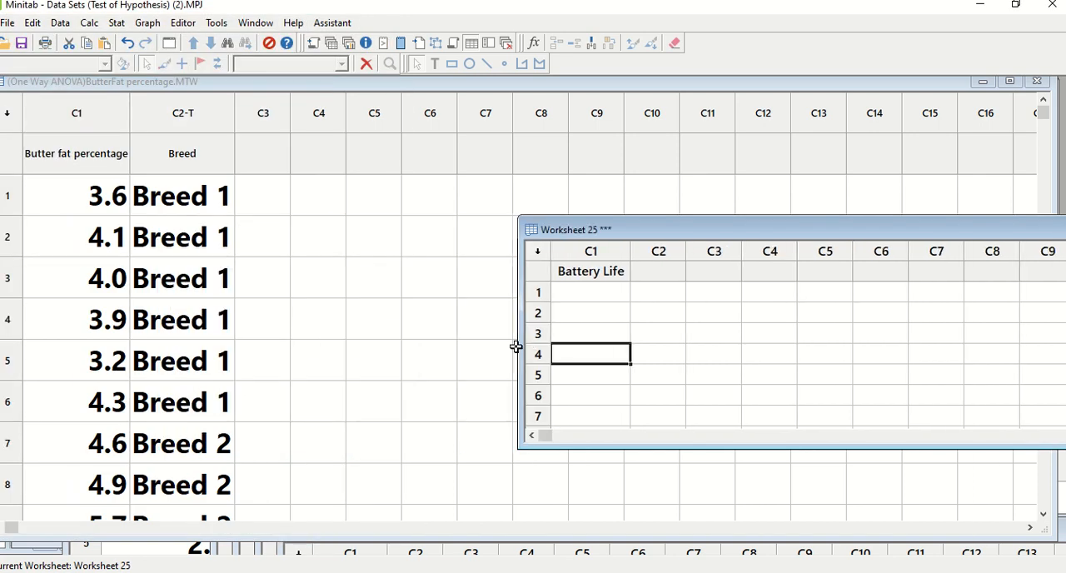
{"action": "key", "text": "alt+Tab"}
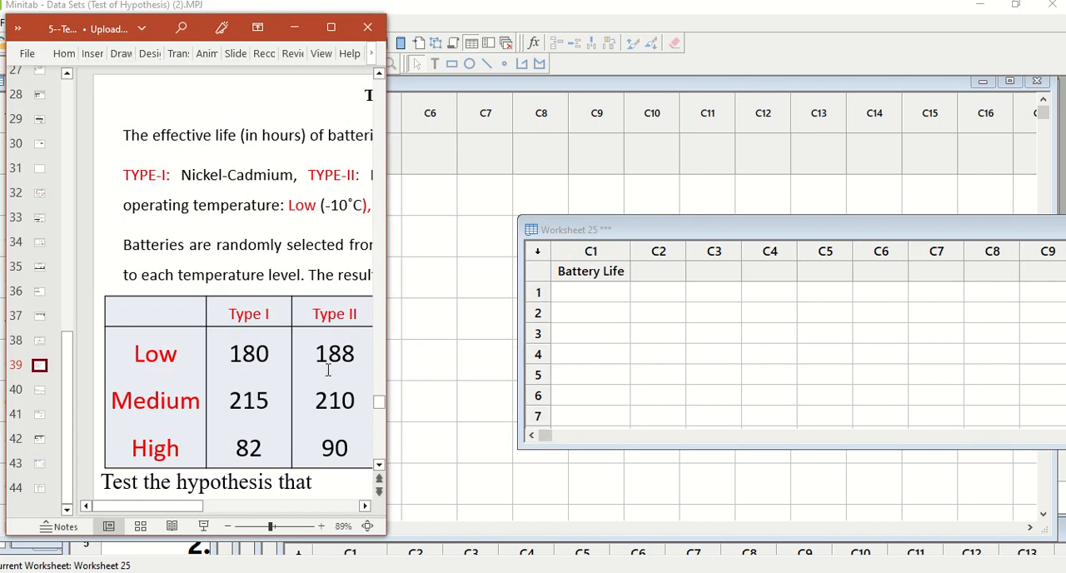
{"action": "left_click", "coordinate": [593, 295]}
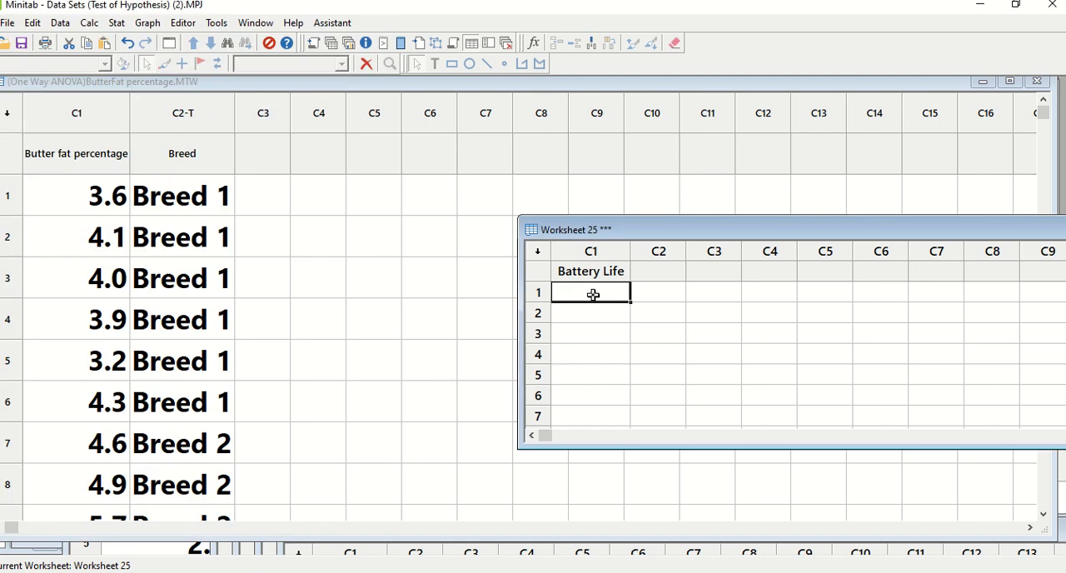
Step: Enter the Type I battery lives 180, 215 and 80 in rows 1 to 3 of the Battery Life column
{"action": "key", "text": "alt+Tab"}
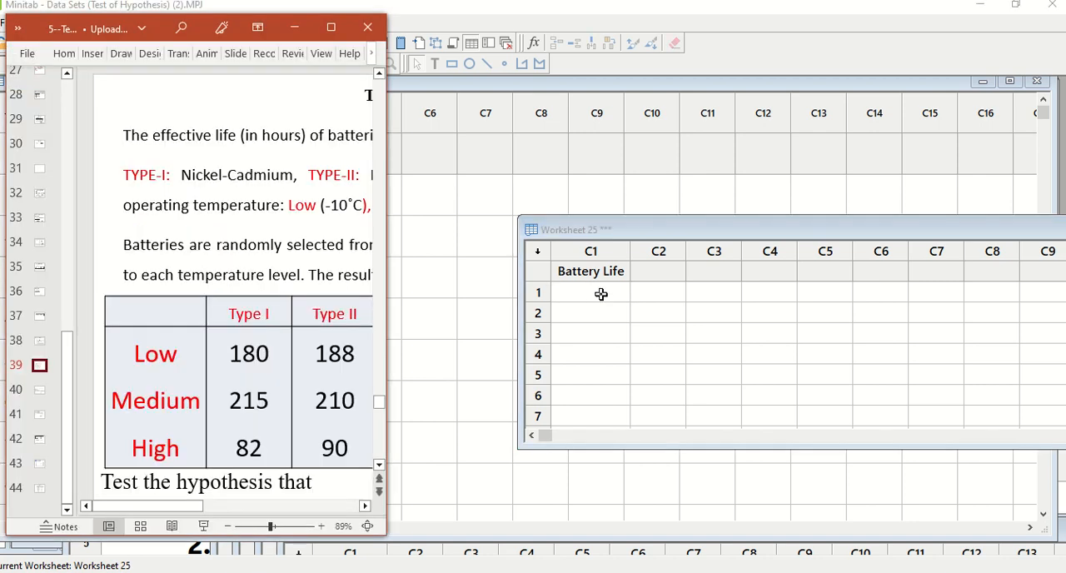
{"action": "left_click", "coordinate": [592, 295]}
{"action": "type", "text": "180"}
{"action": "key", "text": "Return"}
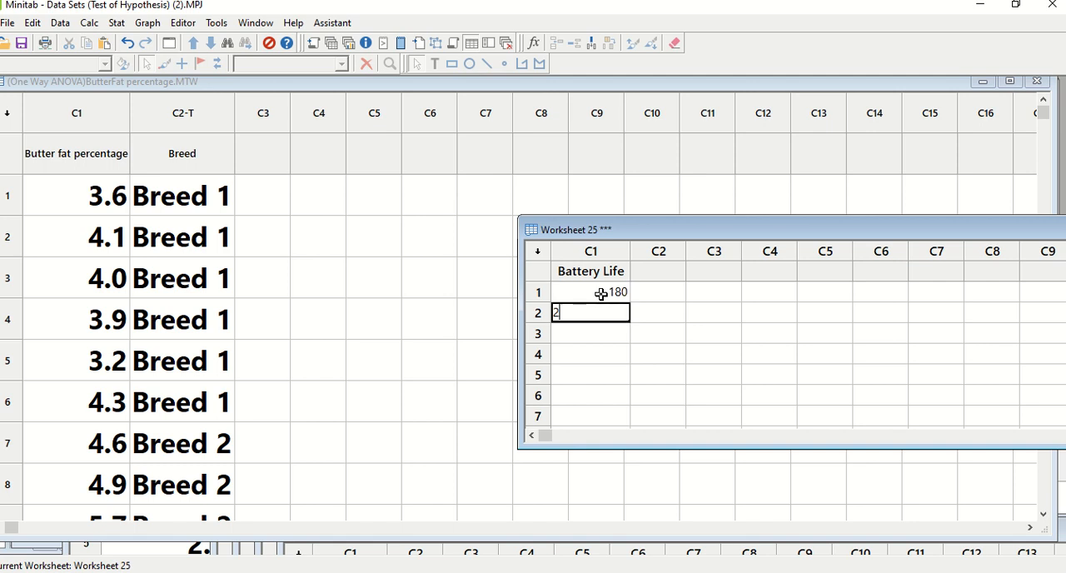
{"action": "type", "text": "215"}
{"action": "key", "text": "Return"}
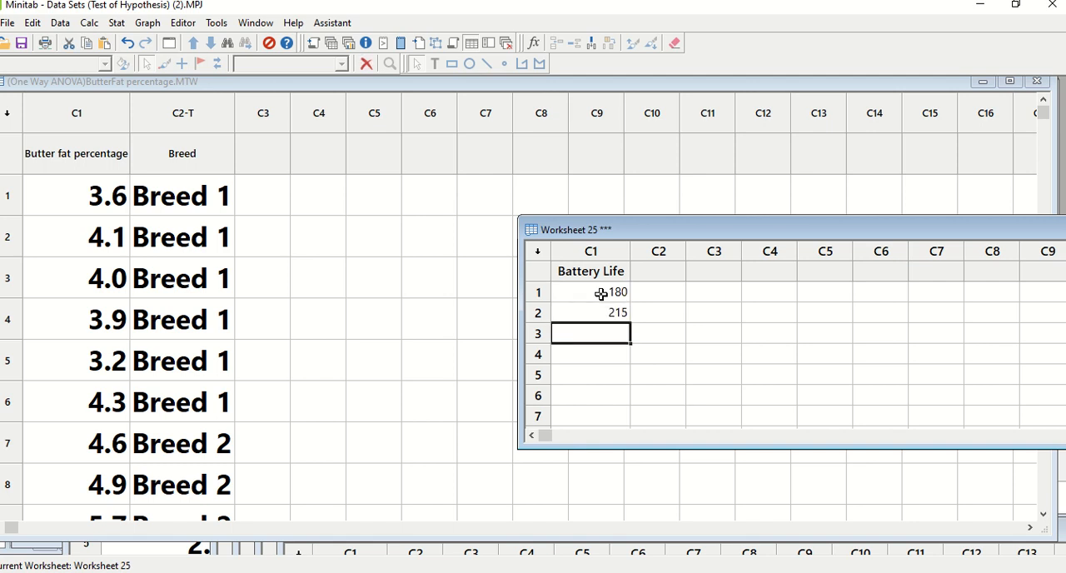
{"action": "key", "text": "alt+Tab"}
Step: Enter the Type II battery lives 188, 210 and 90 in rows 4 to 6 of the Battery Life column
{"action": "key", "text": "alt+Tab"}
{"action": "type", "text": "80"}
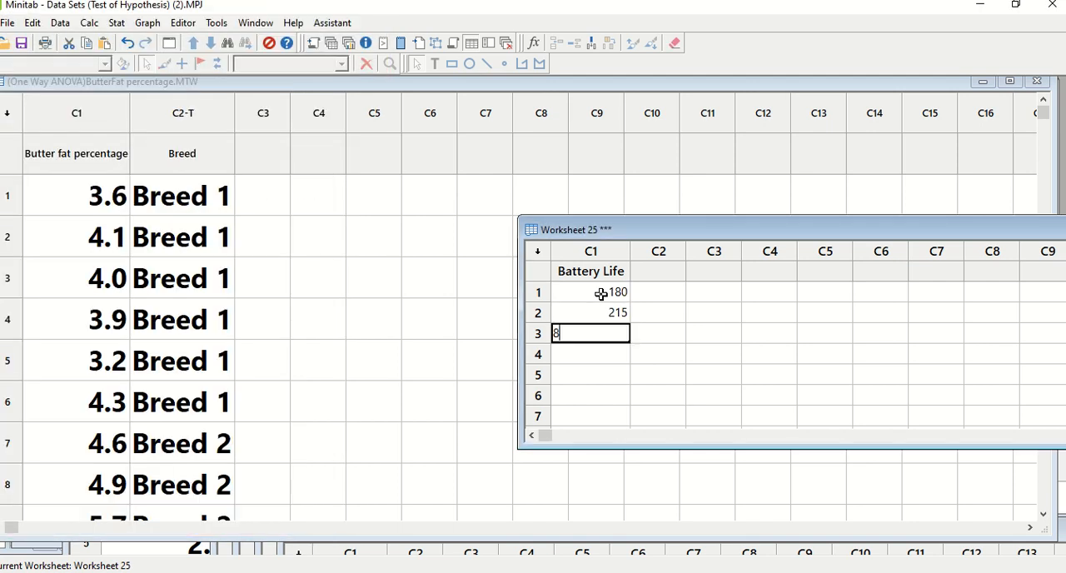
{"action": "key", "text": "Return"}
{"action": "key", "text": "alt+Tab"}
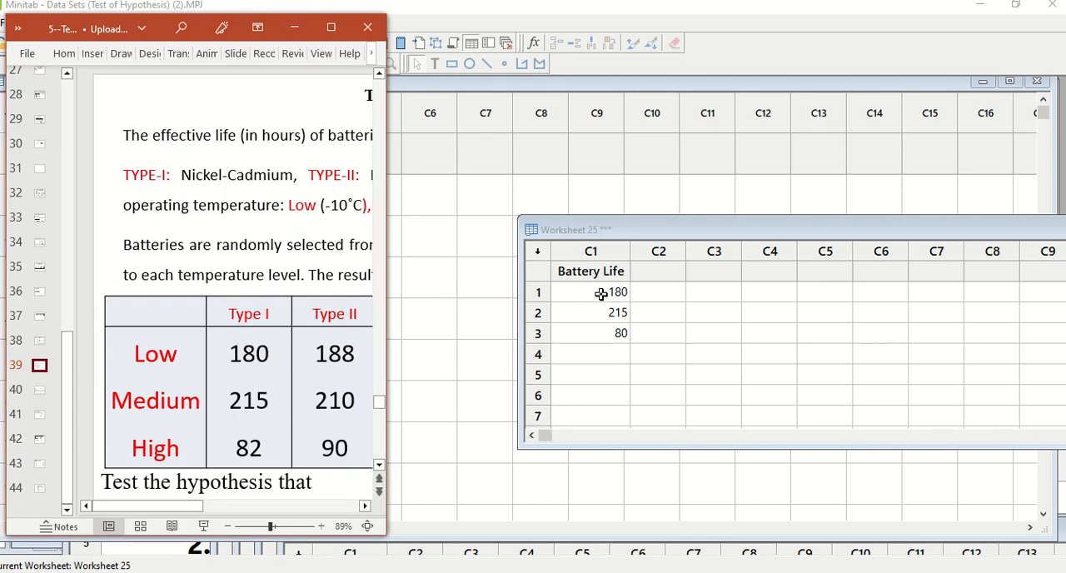
{"action": "left_click", "coordinate": [592, 354]}
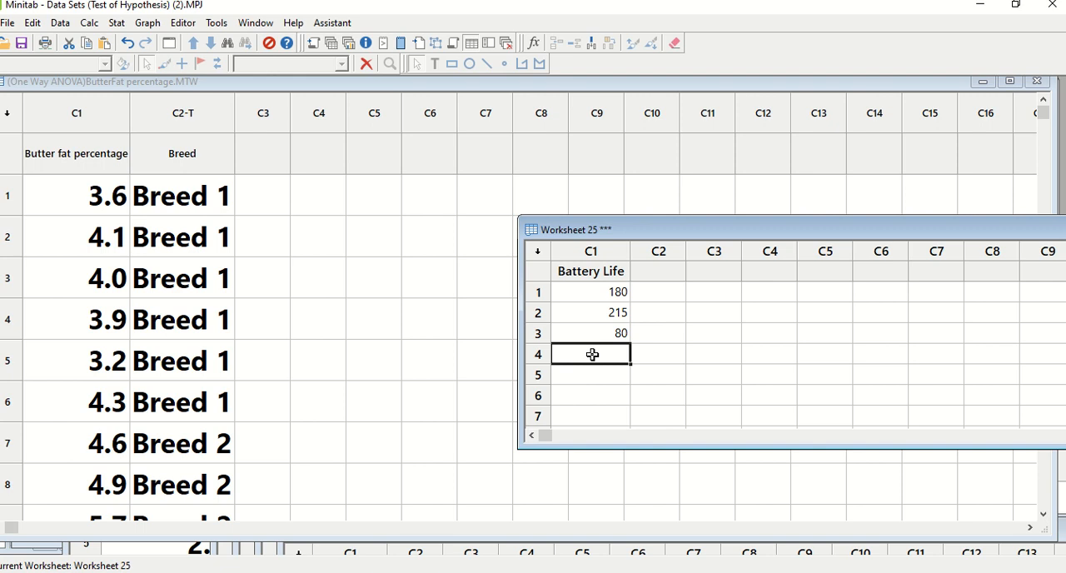
{"action": "type", "text": "188"}
{"action": "key", "text": "Return"}
{"action": "type", "text": "210"}
{"action": "key", "text": "Return"}
{"action": "type", "text": "9"}
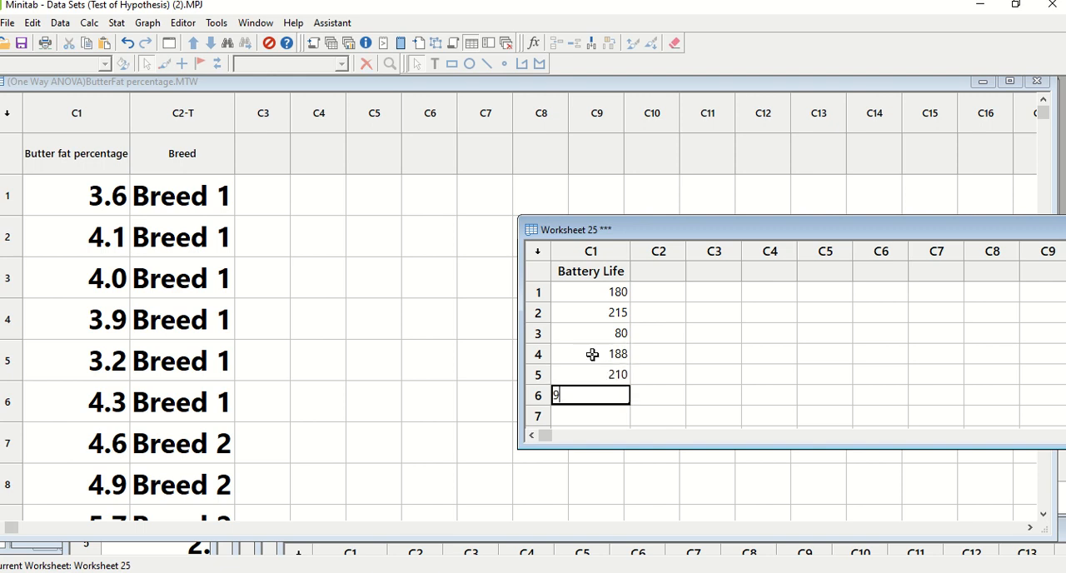
{"action": "type", "text": "0"}
{"action": "key", "text": "Return"}
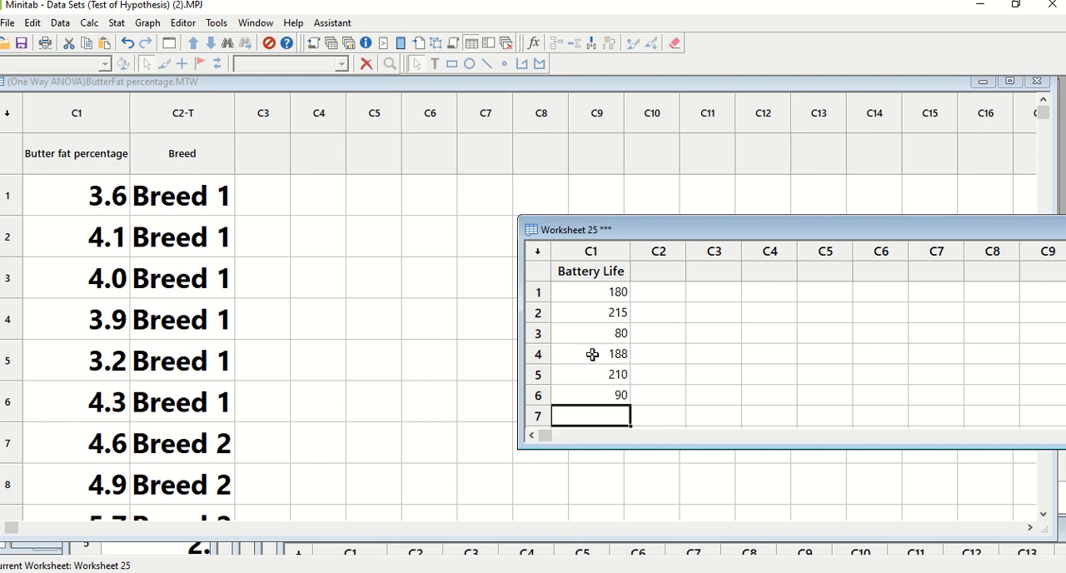
Step: Widen the PowerPoint window to show the Type III values and enter 160, 190 and 80 in Battery Life rows 7 to 9
{"action": "key", "text": "alt+Tab"}
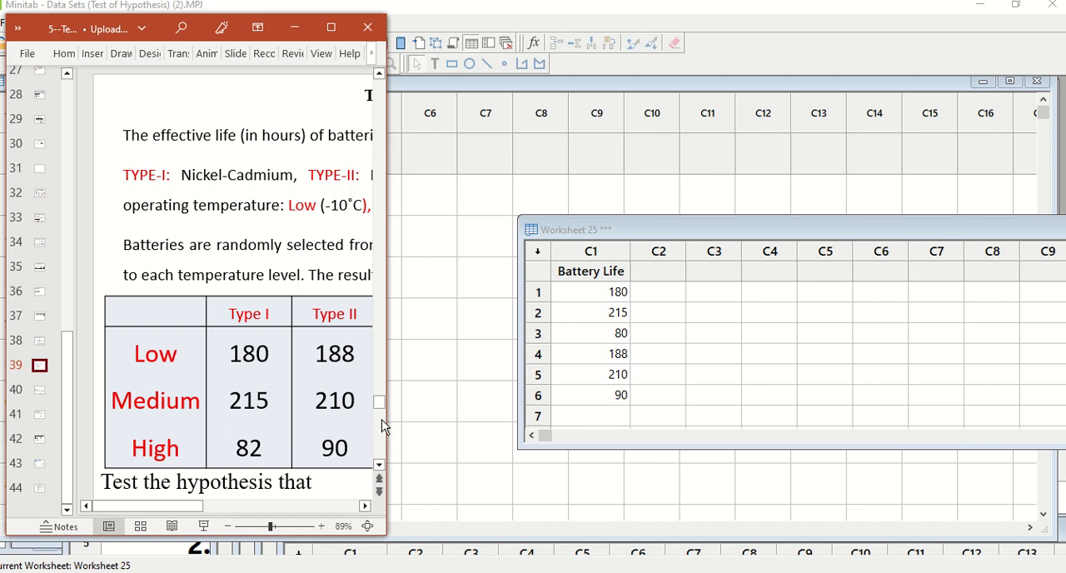
{"action": "left_click_drag", "start_coordinate": [385, 419], "coordinate": [492, 413]}
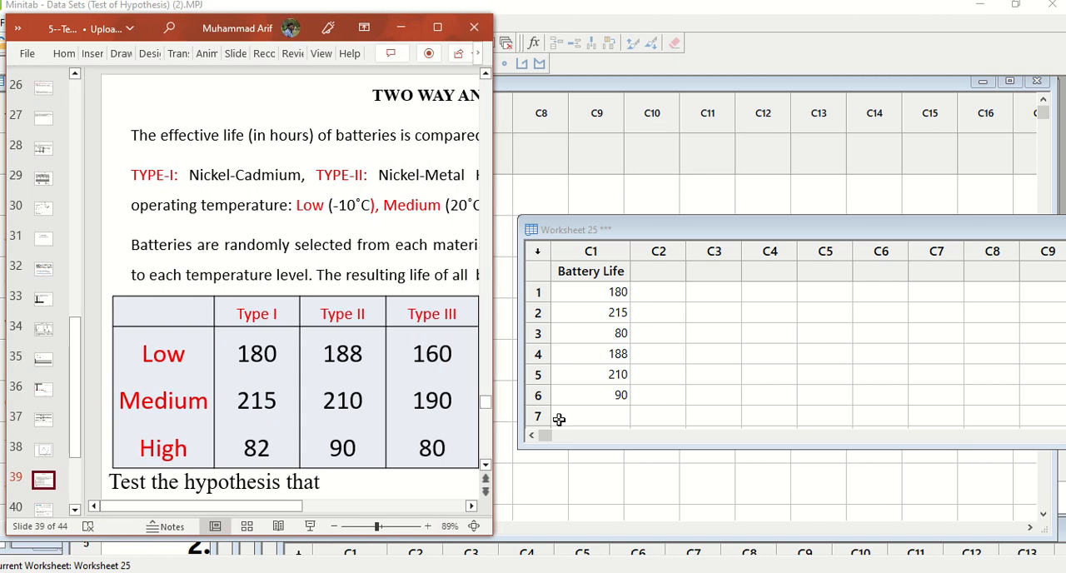
{"action": "left_click", "coordinate": [604, 418]}
{"action": "type", "text": "160"}
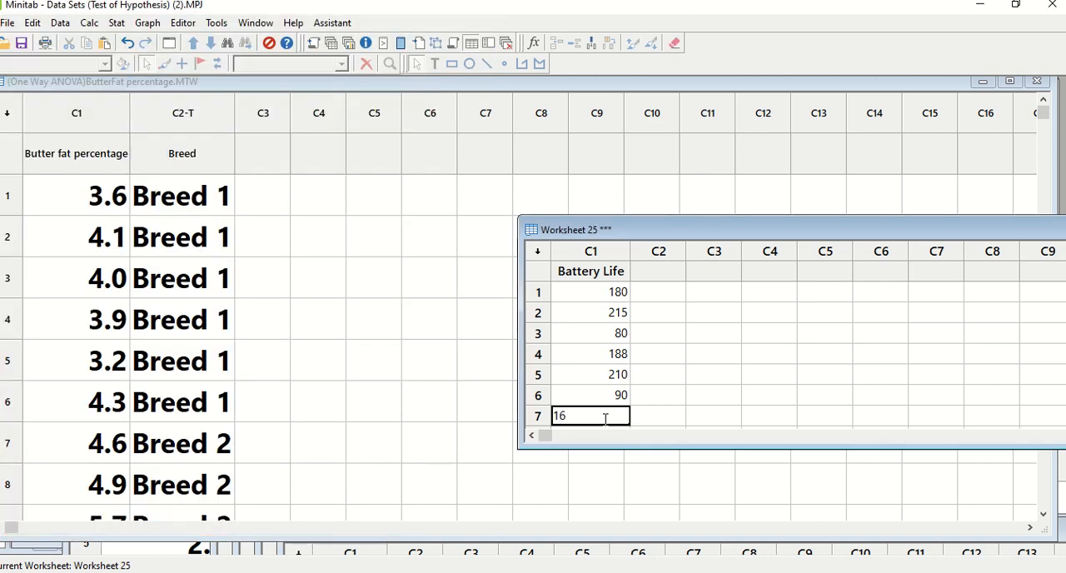
{"action": "key", "text": "Return"}
{"action": "type", "text": "190"}
{"action": "key", "text": "Return"}
{"action": "type", "text": "80"}
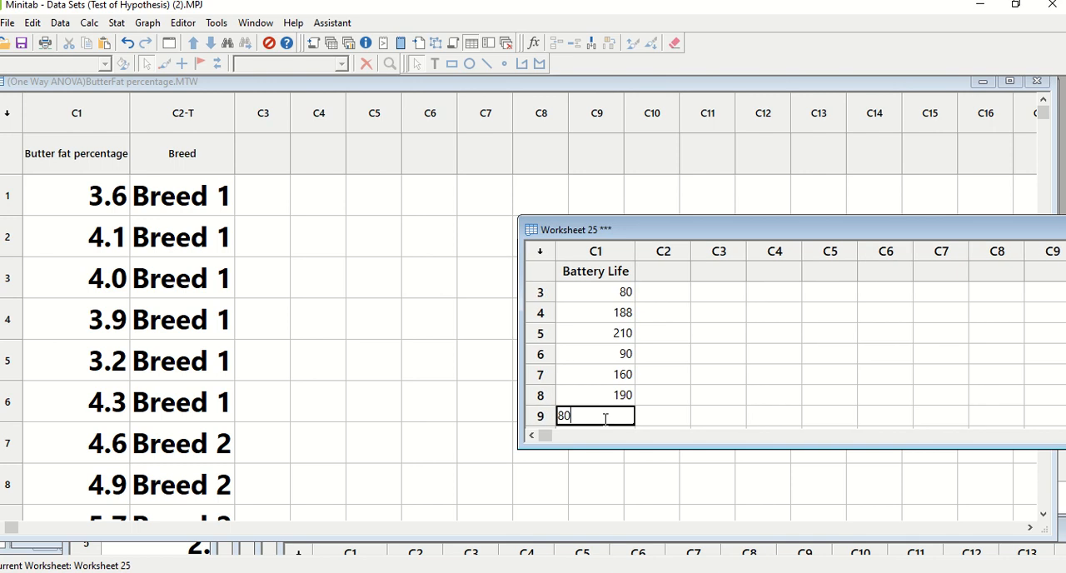
{"action": "key", "text": "Return"}
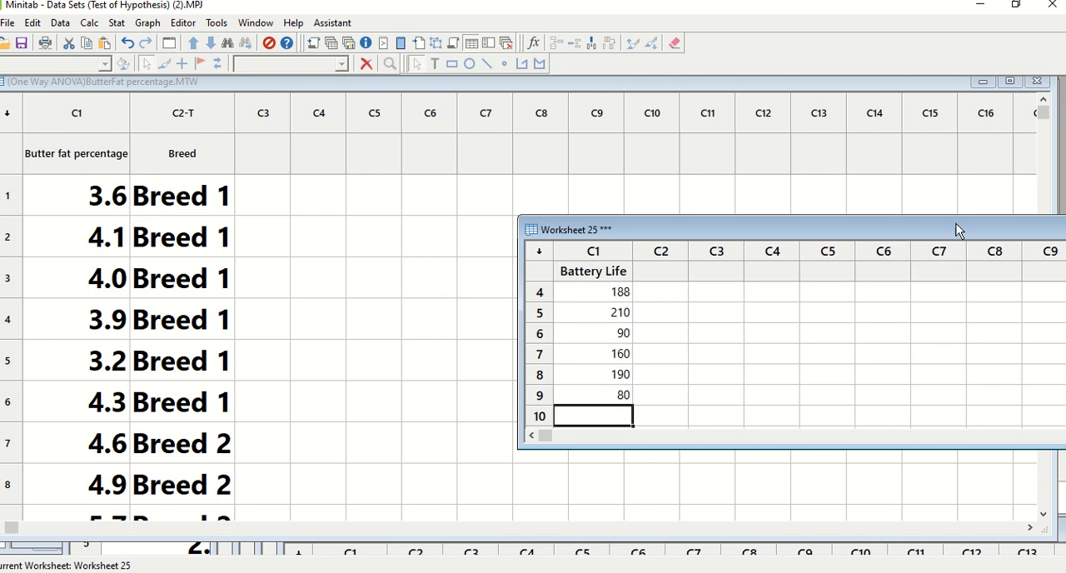
Step: Name column C2 Temp and column C3 Type in the battery worksheet
{"action": "scroll", "coordinate": [666, 302], "scroll_direction": "up", "scroll_amount": 1}
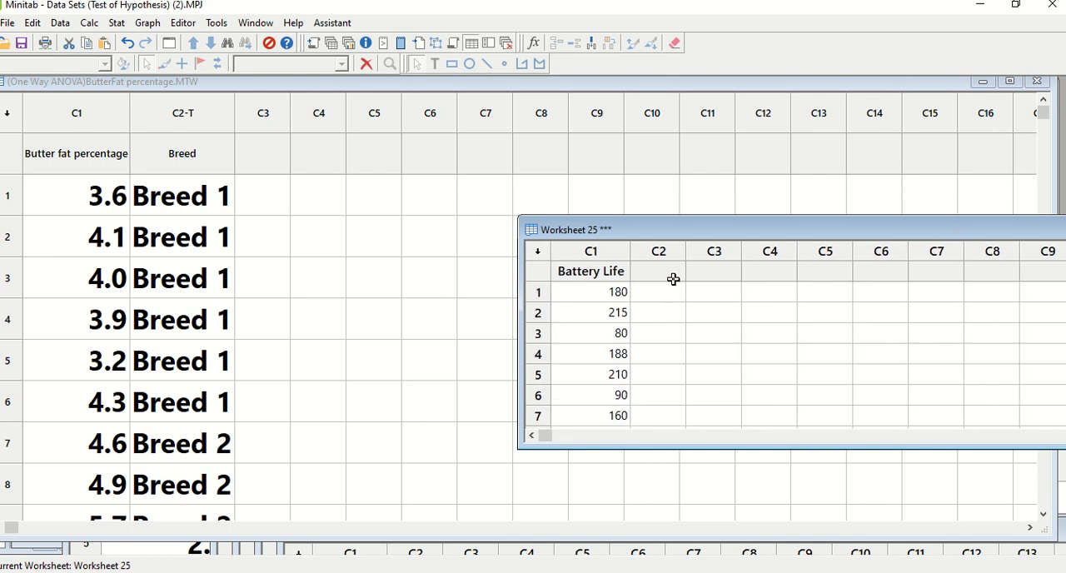
{"action": "left_click", "coordinate": [678, 272]}
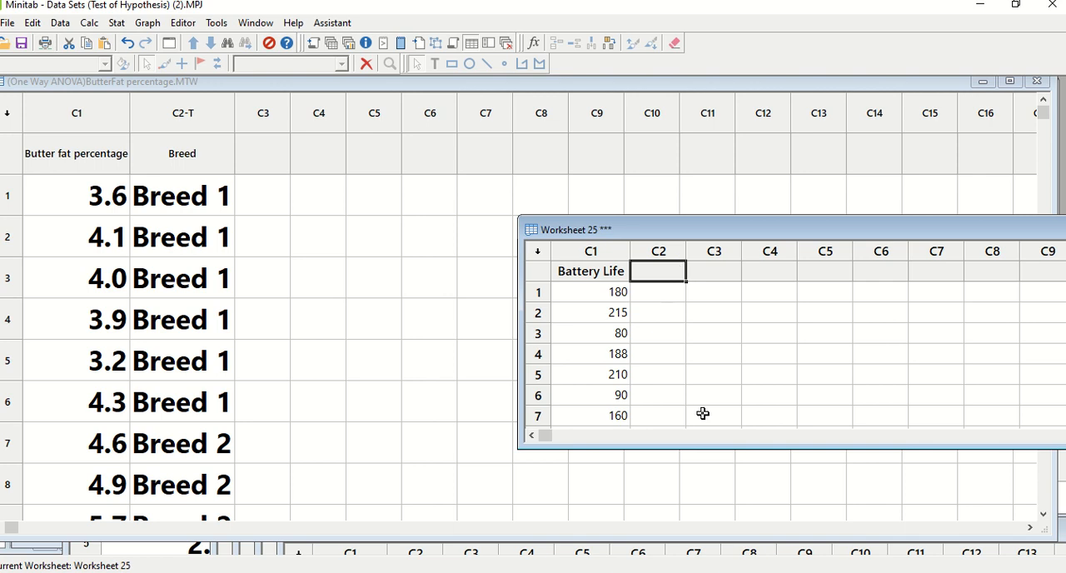
{"action": "type", "text": "Temp"}
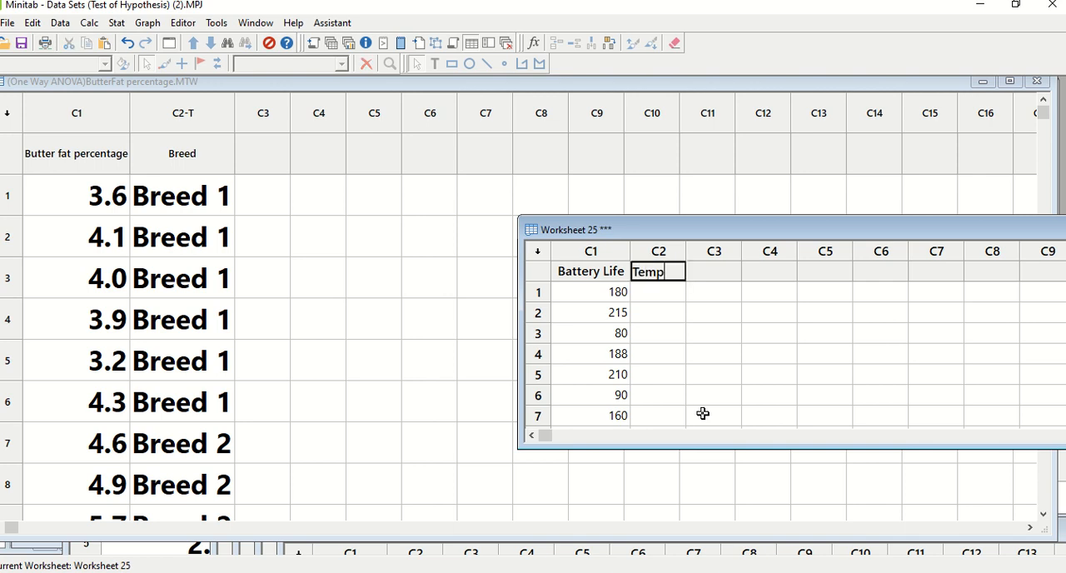
{"action": "key", "text": "Tab"}
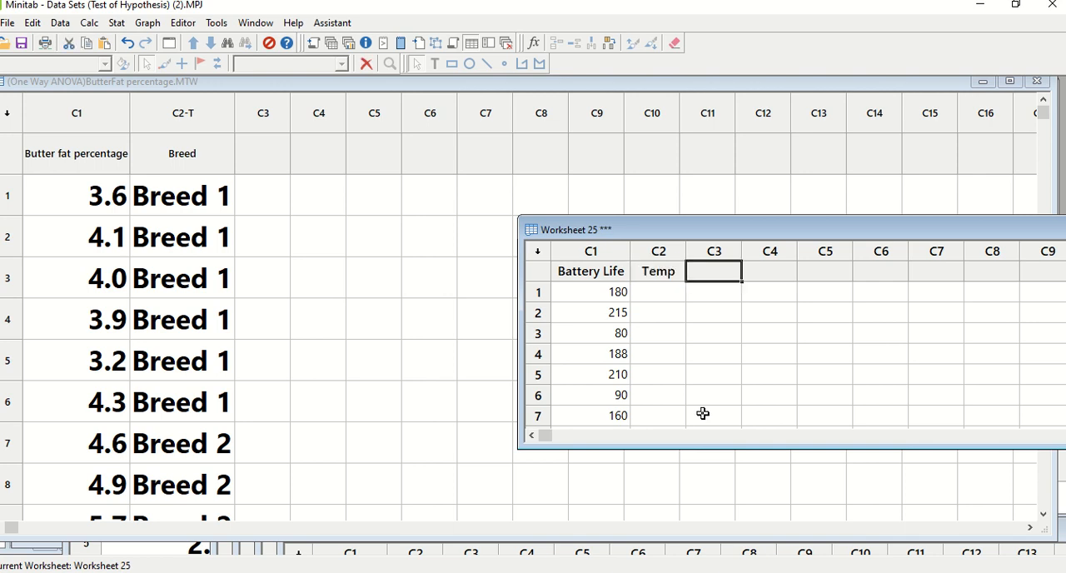
{"action": "type", "text": "Ty"}
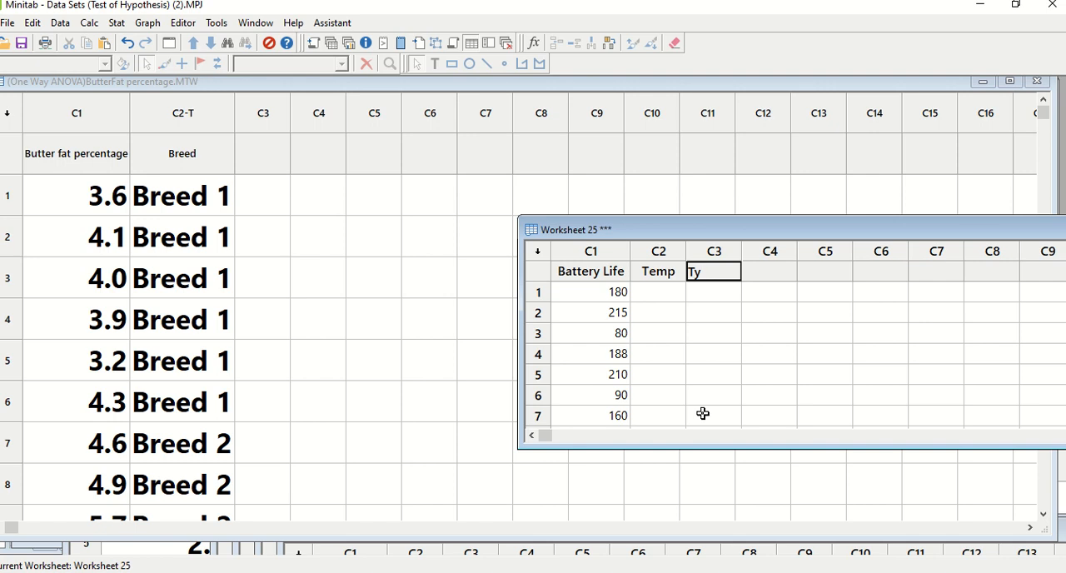
{"action": "type", "text": "pe"}
{"action": "left_click", "coordinate": [715, 395]}
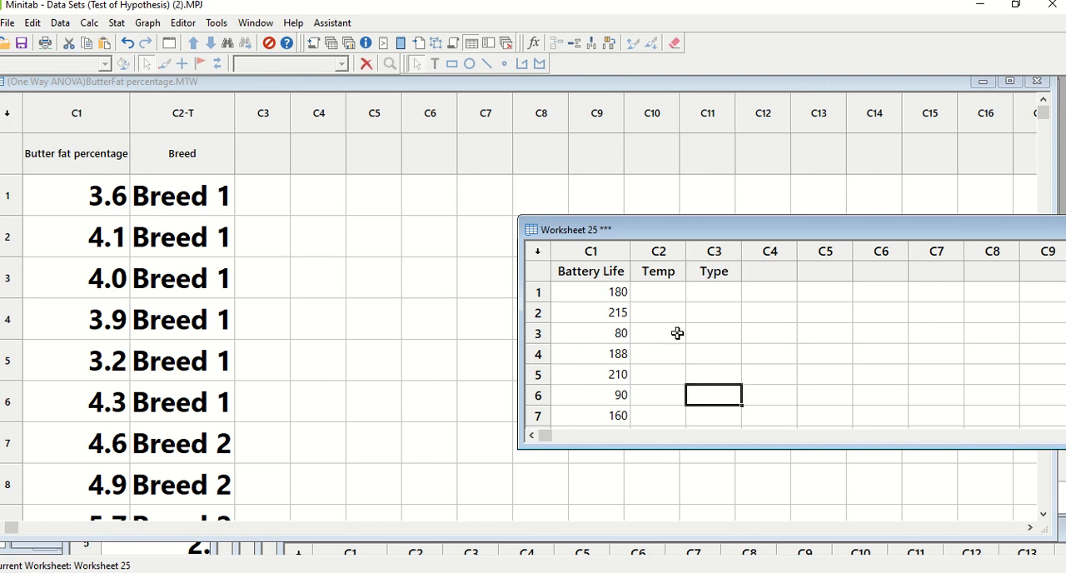
Step: Check the temperature levels on the slide and enter codes 1, 2 and 3 in rows 1 to 3 of the Temp column
{"action": "left_click", "coordinate": [674, 291]}
{"action": "key", "text": "alt+Tab"}
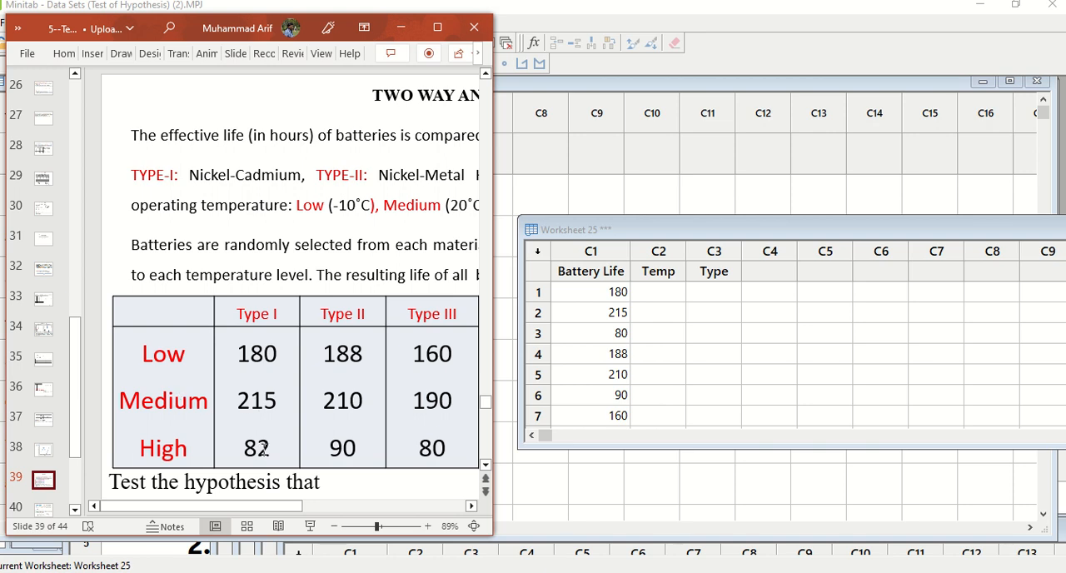
{"action": "left_click", "coordinate": [670, 296]}
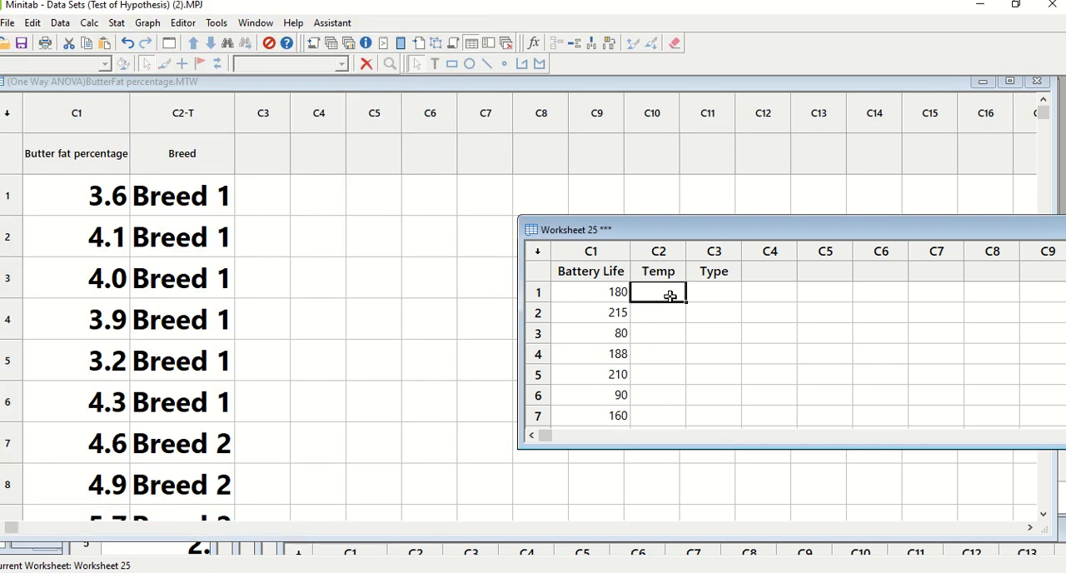
{"action": "type", "text": "1"}
{"action": "key", "text": "Return"}
{"action": "type", "text": "2"}
{"action": "key", "text": "Return"}
{"action": "type", "text": "3"}
{"action": "key", "text": "Return"}
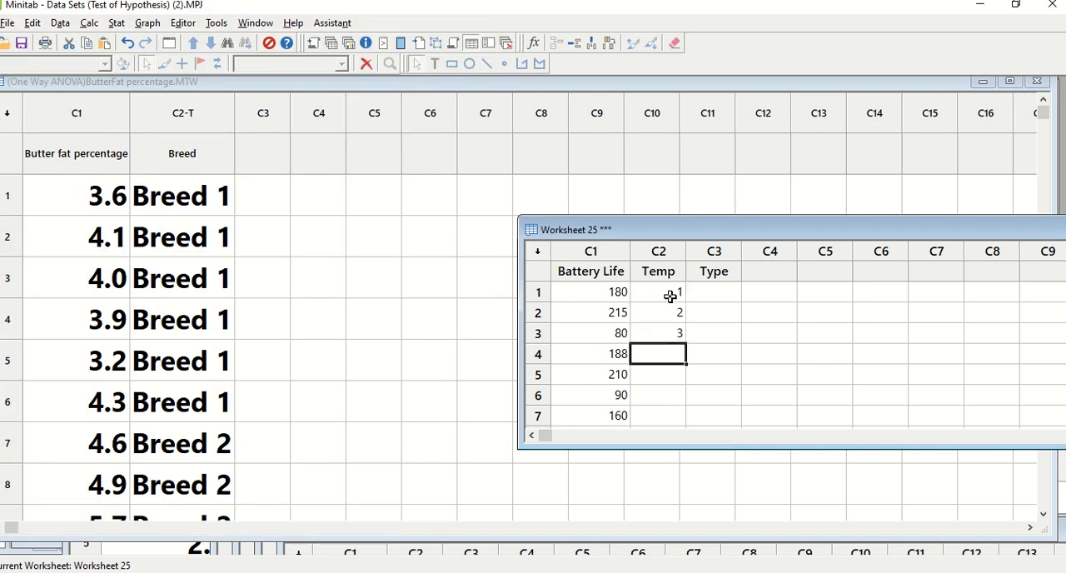
Step: Check the temperature levels on the slide and enter codes 1, 2 and 3 in rows 4 to 6 of the Temp column
{"action": "key", "text": "alt+Tab"}
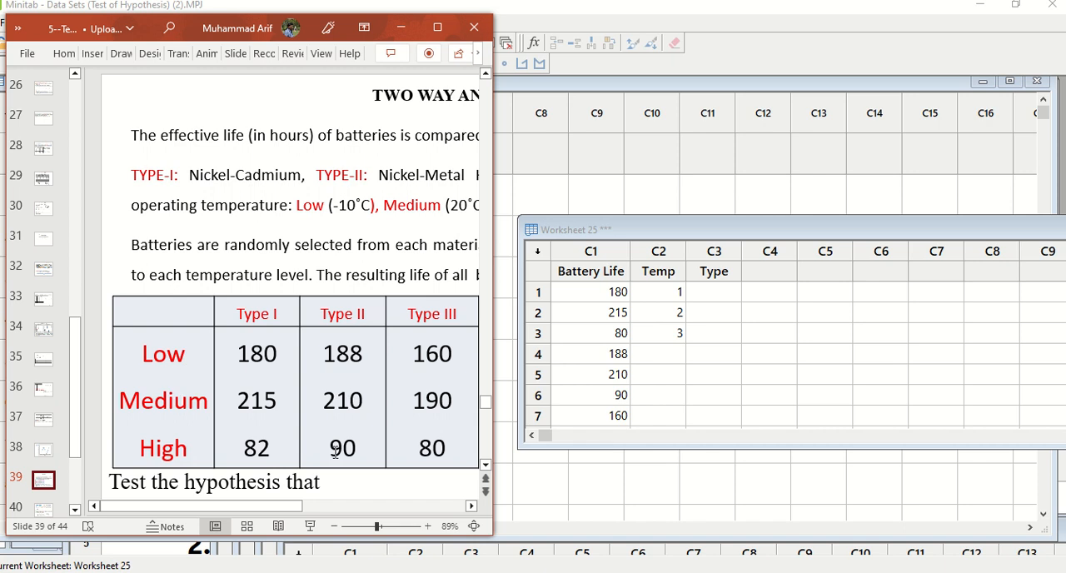
{"action": "left_click", "coordinate": [648, 357]}
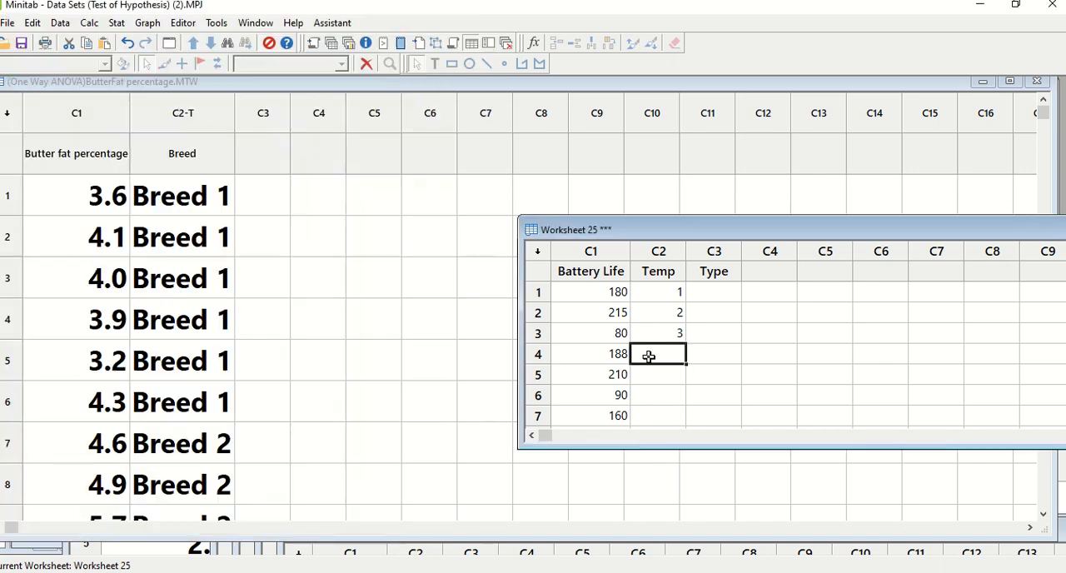
{"action": "type", "text": "1"}
{"action": "key", "text": "Return"}
{"action": "type", "text": "2"}
{"action": "key", "text": "Return"}
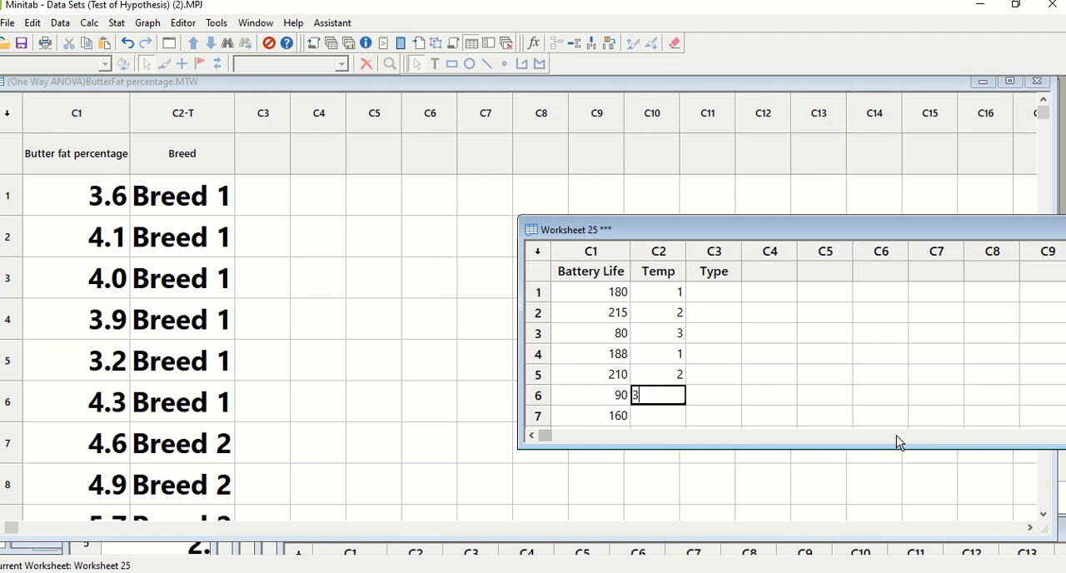
{"action": "type", "text": "3"}
{"action": "key", "text": "Return"}
Step: Enter codes 1, 2 and 3 in rows 7 to 9 of the Temp column
{"action": "type", "text": "1"}
{"action": "key", "text": "Return"}
{"action": "type", "text": "2"}
{"action": "key", "text": "Return"}
{"action": "type", "text": "3"}
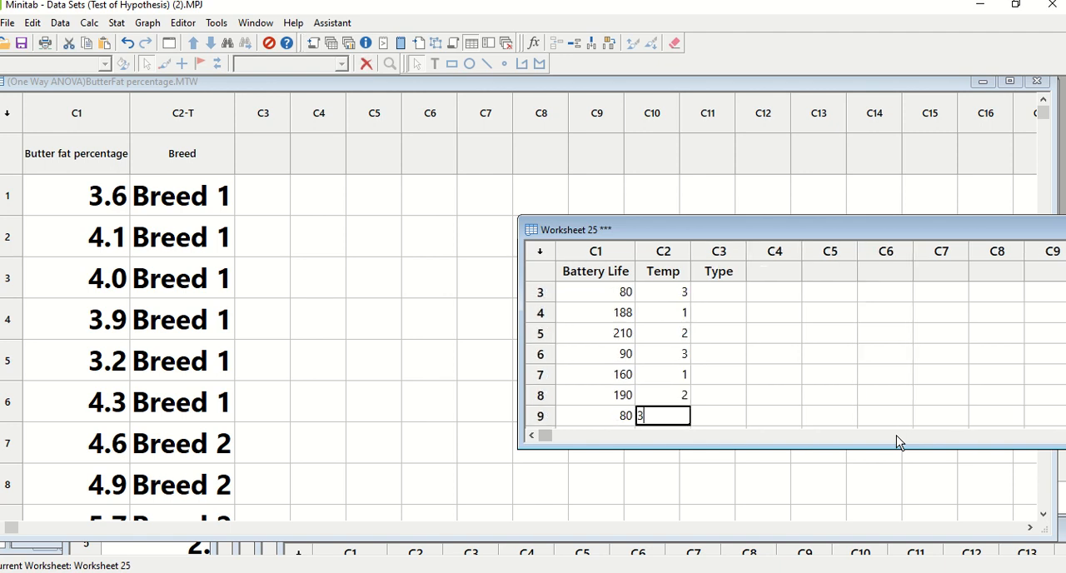
{"action": "left_click", "coordinate": [752, 395]}
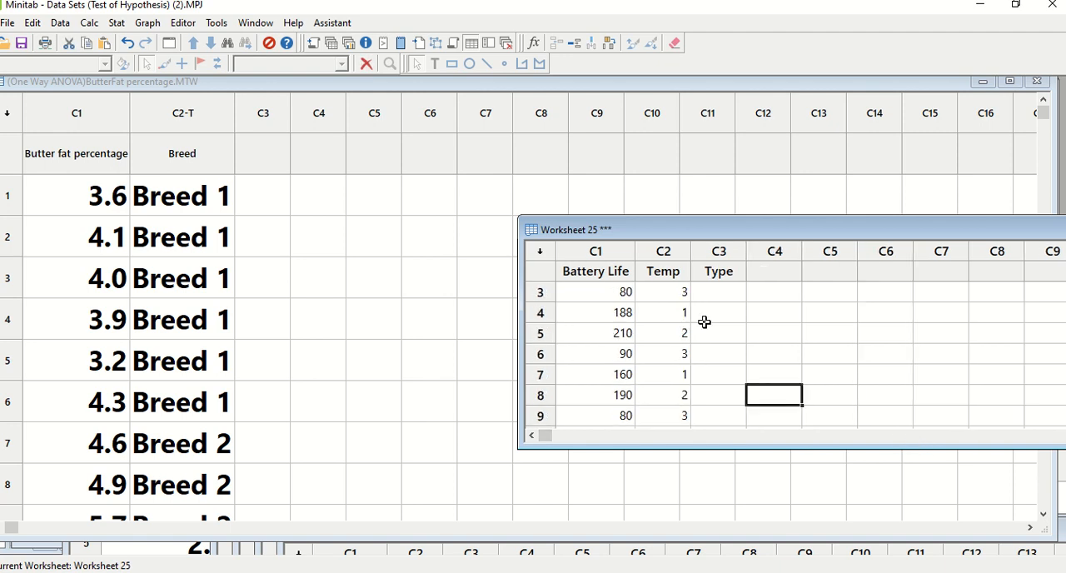
Step: Check the battery types on the slide and enter code 1 in rows 1 to 3 of the Type column
{"action": "left_click", "coordinate": [721, 295]}
{"action": "key", "text": "Up"}
{"action": "key", "text": "Up"}
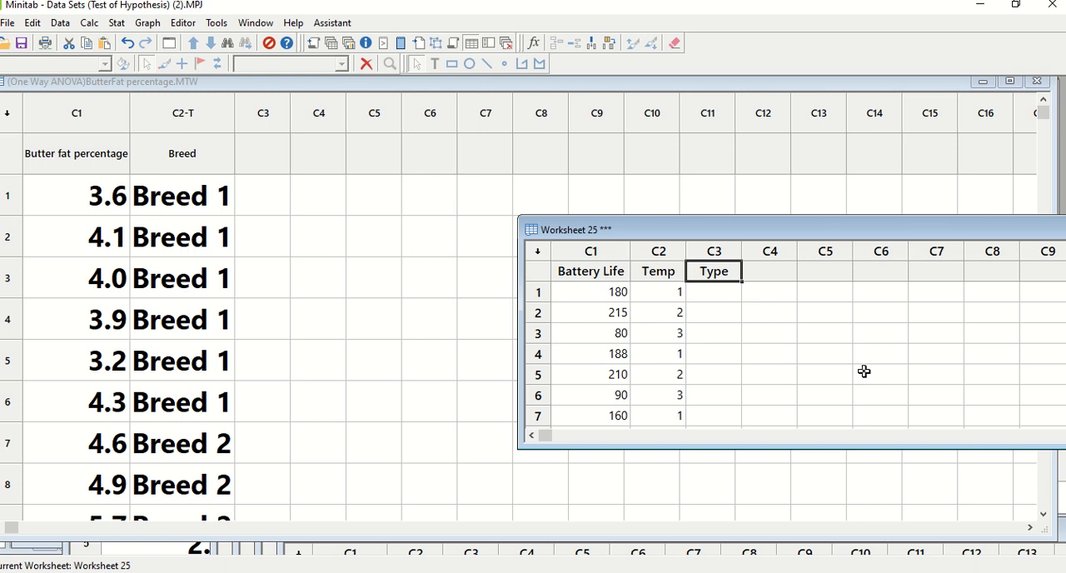
{"action": "key", "text": "alt+Tab"}
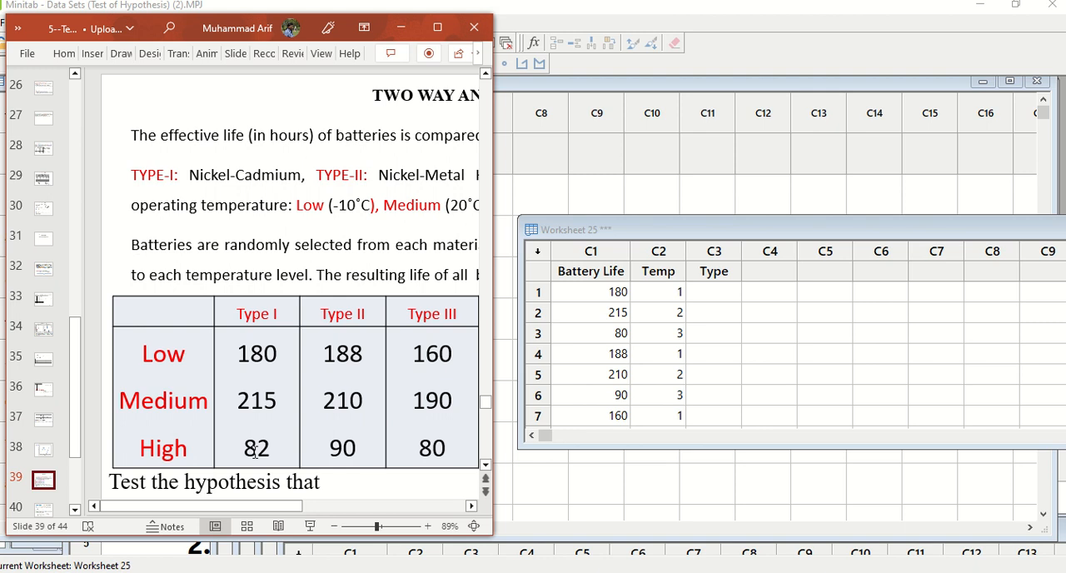
{"action": "left_click", "coordinate": [706, 293]}
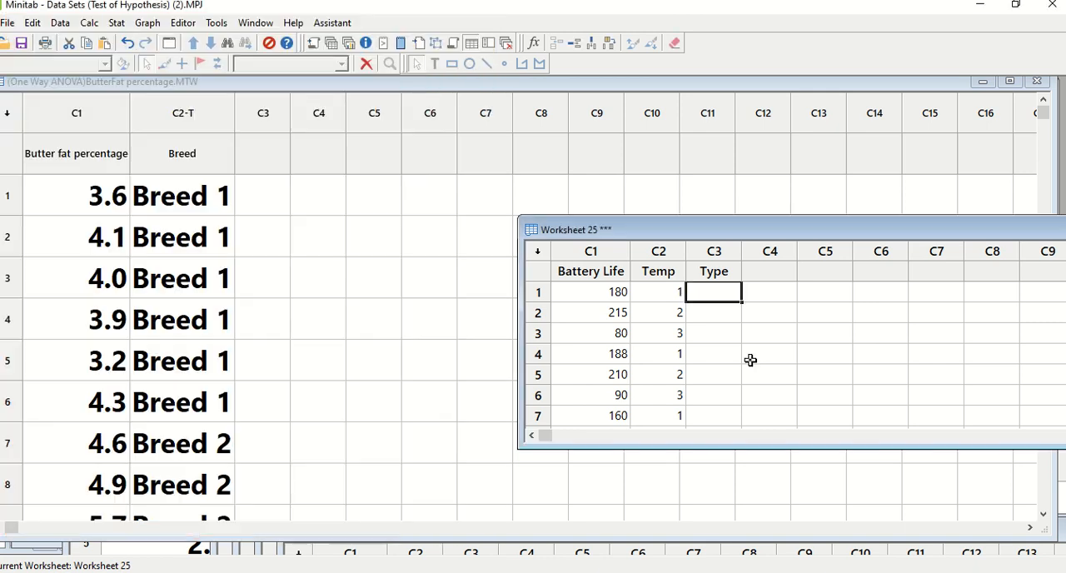
{"action": "type", "text": "1"}
{"action": "key", "text": "Return"}
{"action": "type", "text": "1"}
{"action": "key", "text": "Return"}
{"action": "type", "text": "1"}
{"action": "key", "text": "Return"}
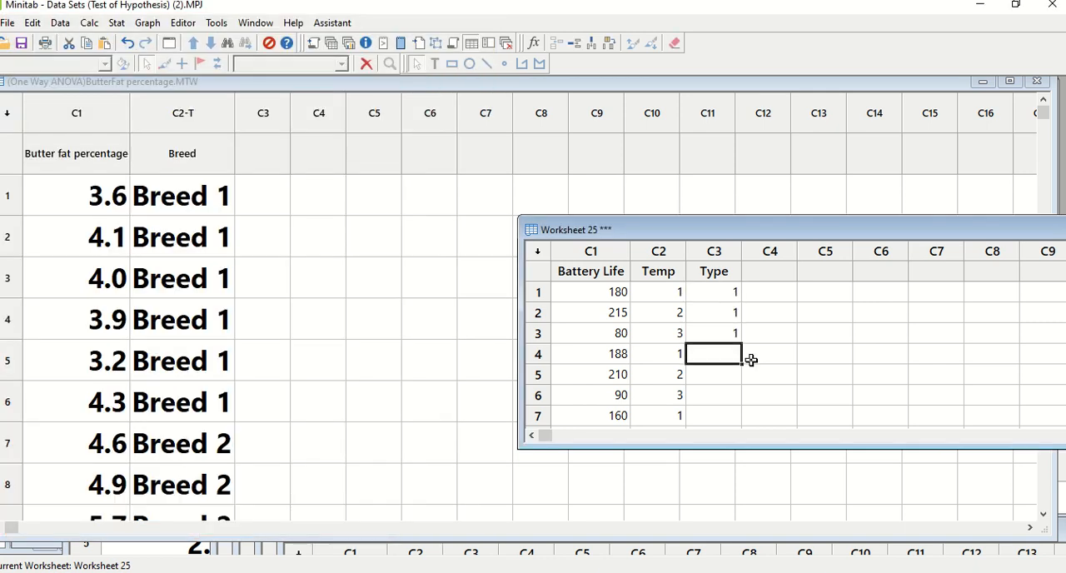
Step: Check the slide's Type II values and enter code 2 in rows 4 to 6 of the Type column
{"action": "key", "text": "alt+Tab"}
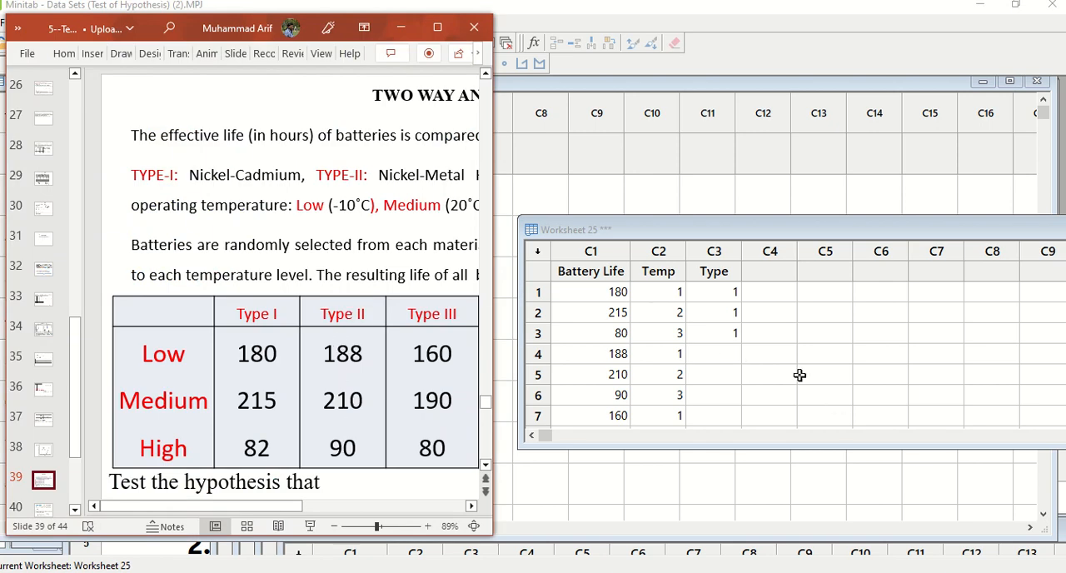
{"action": "left_click", "coordinate": [729, 353]}
{"action": "type", "text": "2"}
{"action": "key", "text": "Return"}
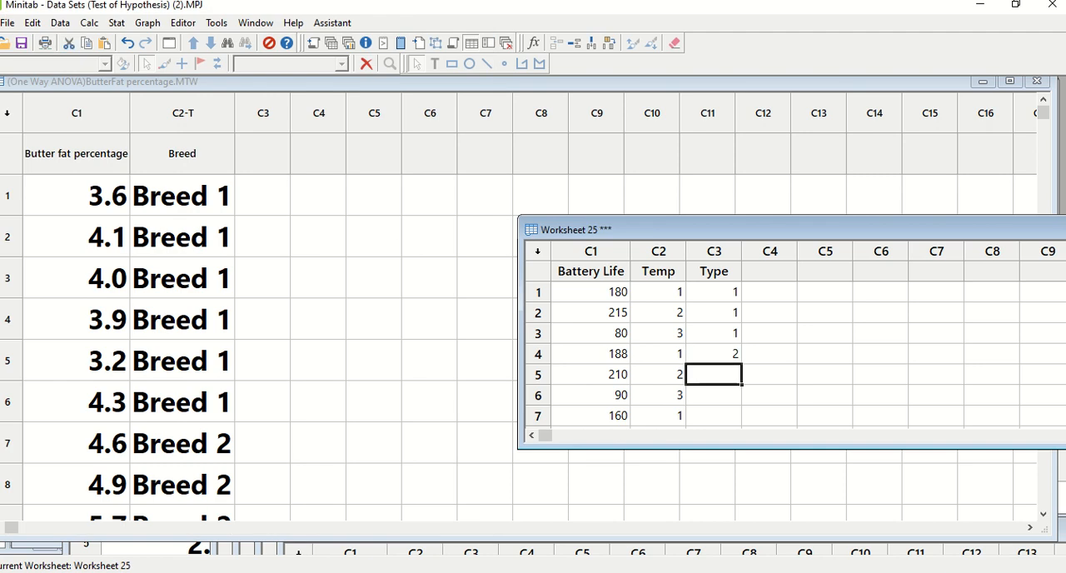
{"action": "type", "text": "2"}
{"action": "key", "text": "Return"}
{"action": "type", "text": "2"}
Step: Enter code 3 in rows 7 to 9 of the Type column and maximize the battery worksheet
{"action": "key", "text": "Return"}
{"action": "type", "text": "3"}
{"action": "key", "text": "Return"}
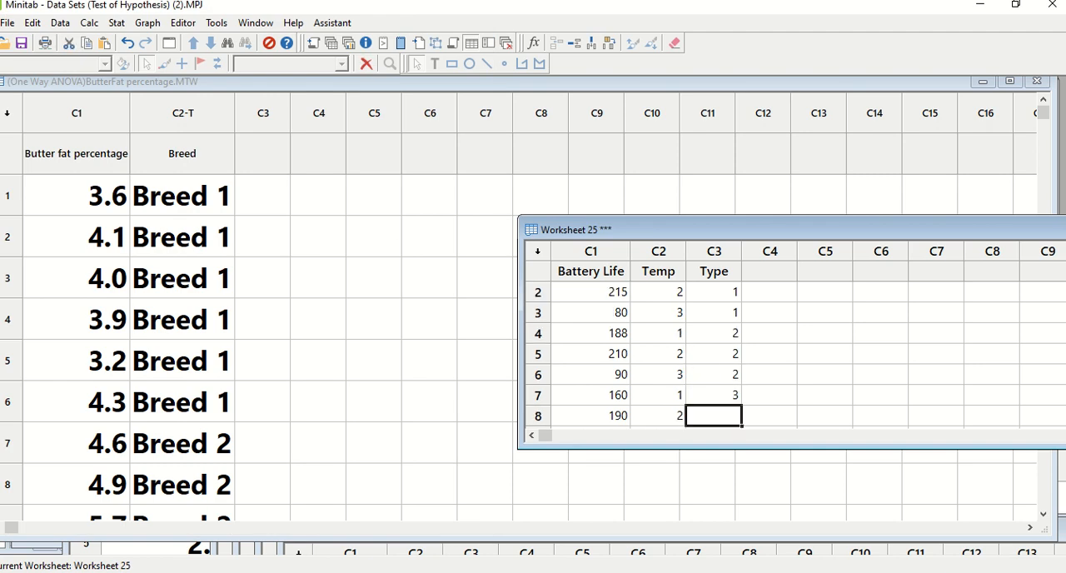
{"action": "type", "text": "3"}
{"action": "key", "text": "Return"}
{"action": "type", "text": "3"}
{"action": "key", "text": "Return"}
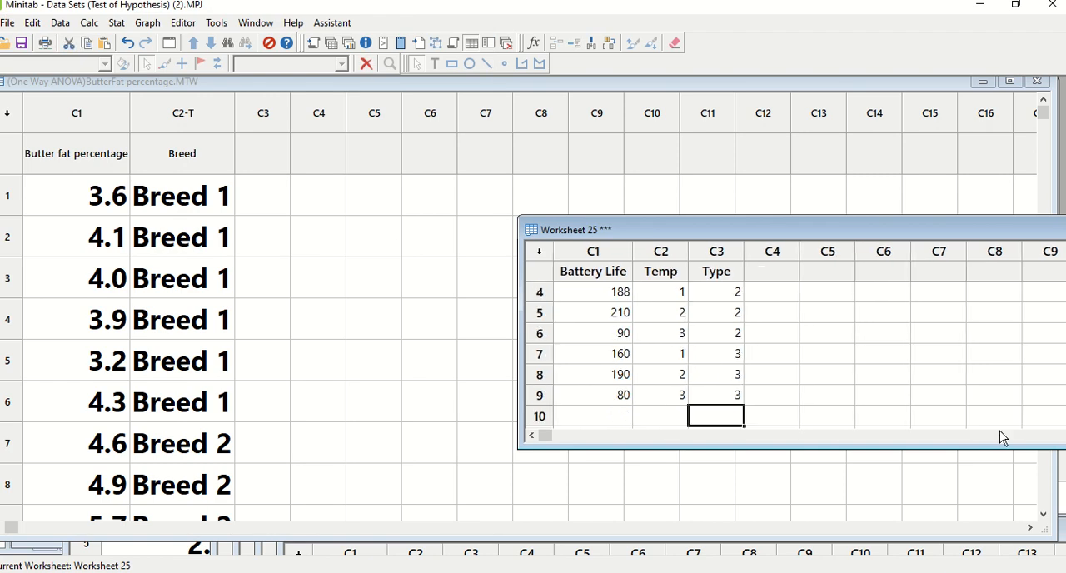
{"action": "left_click_drag", "start_coordinate": [1001, 231], "coordinate": [760, 215]}
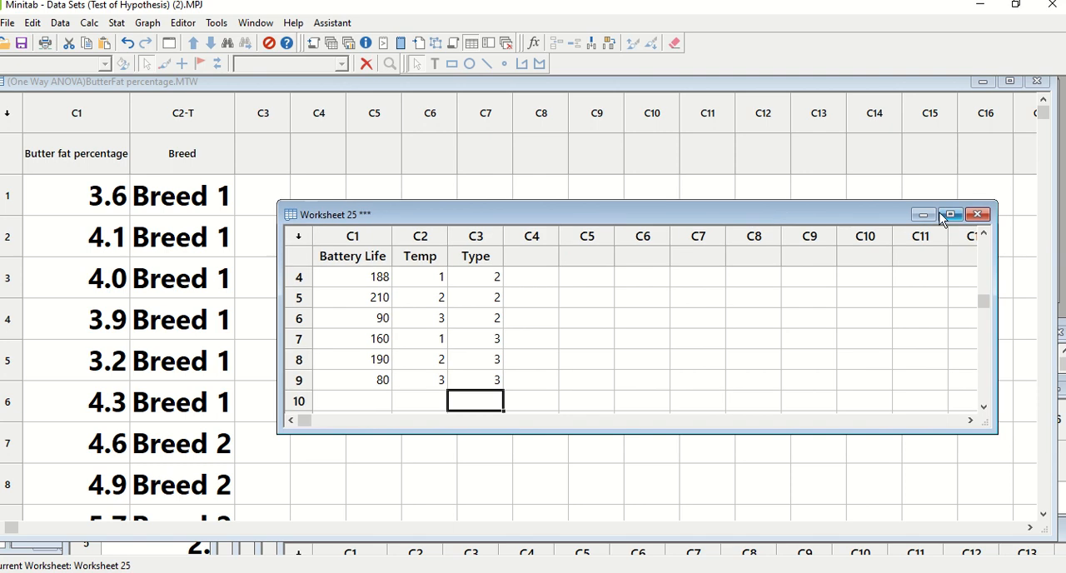
{"action": "left_click", "coordinate": [949, 215]}
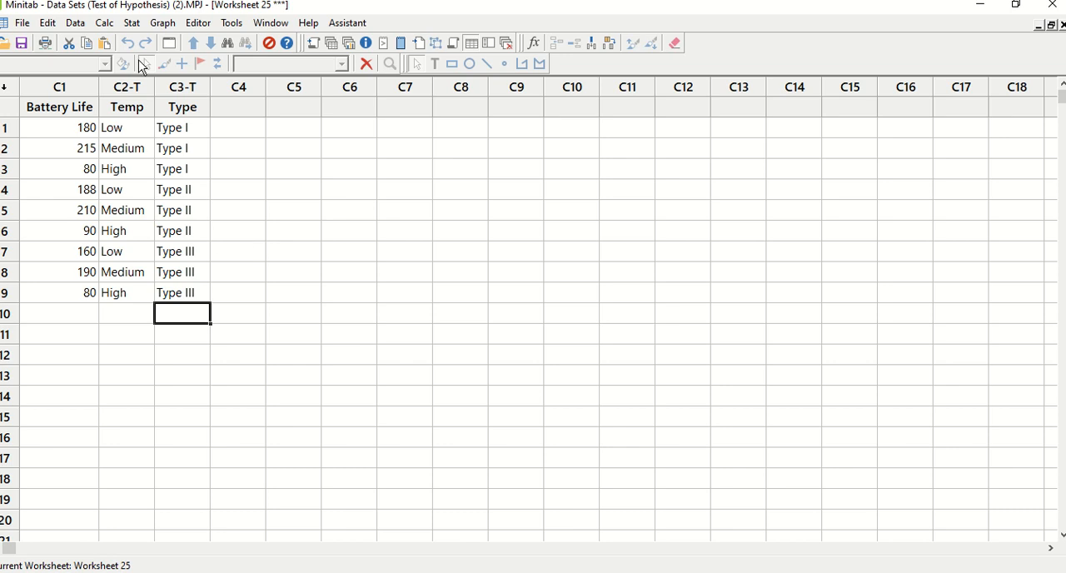
Step: Create a One Y, With Groups individual value plot of Battery Life grouped by Temp
{"action": "left_click", "coordinate": [163, 23]}
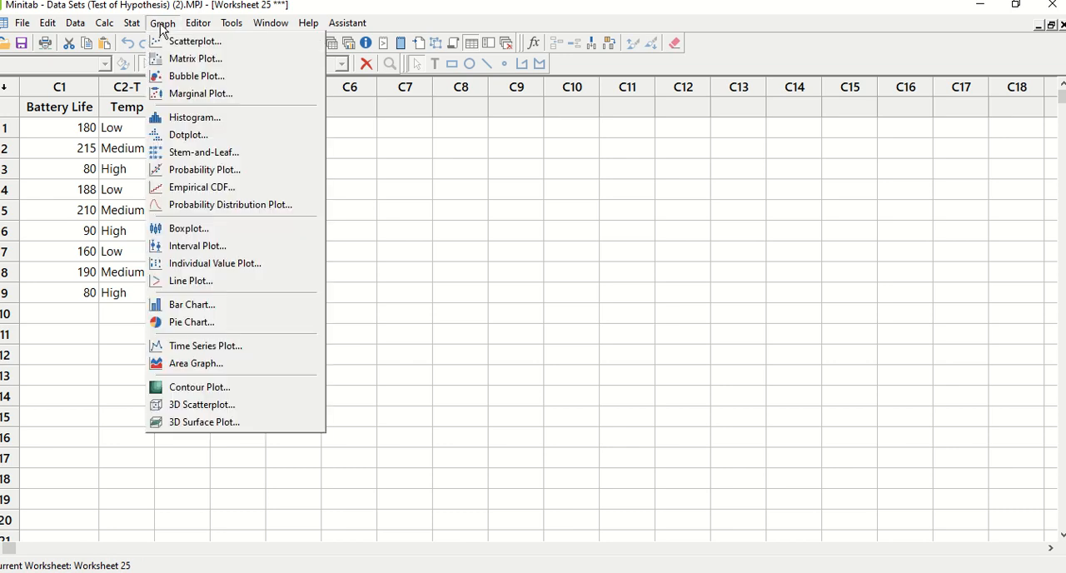
{"action": "left_click", "coordinate": [215, 263]}
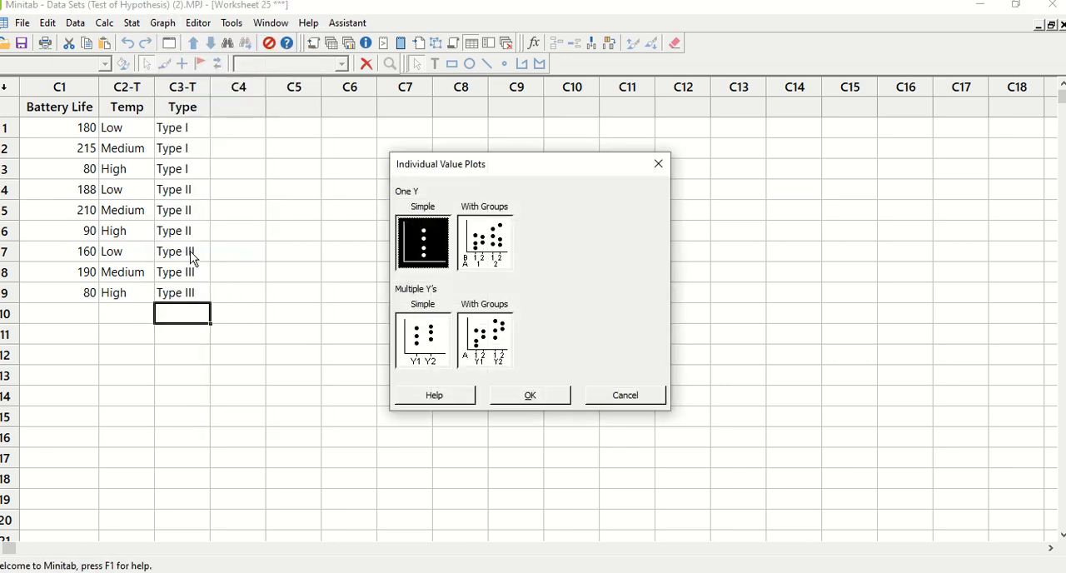
{"action": "double_click", "coordinate": [491, 260]}
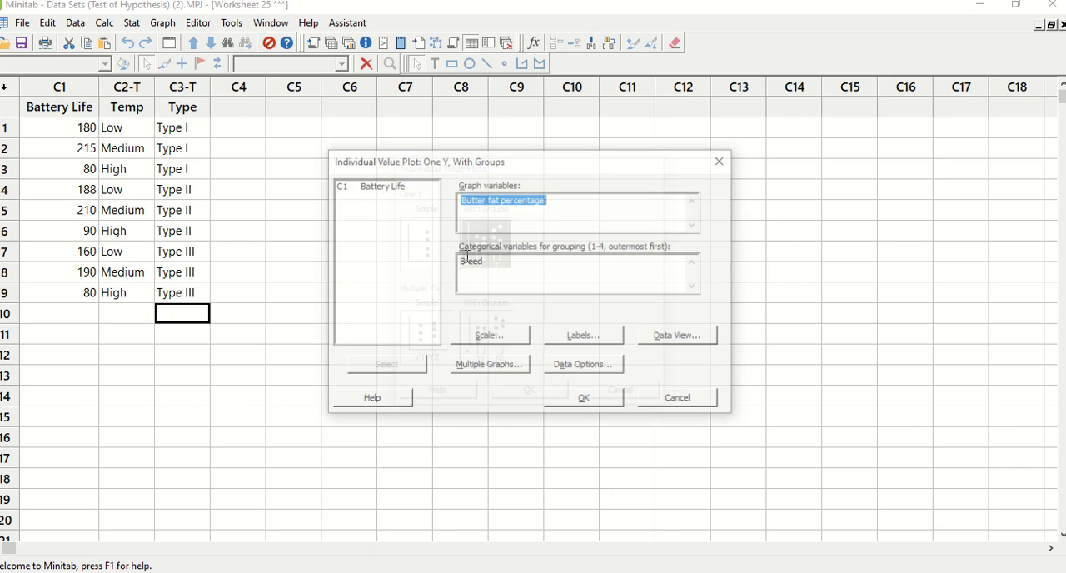
{"action": "left_click", "coordinate": [393, 185]}
{"action": "double_click", "coordinate": [393, 184]}
{"action": "left_click_drag", "start_coordinate": [490, 261], "coordinate": [345, 257]}
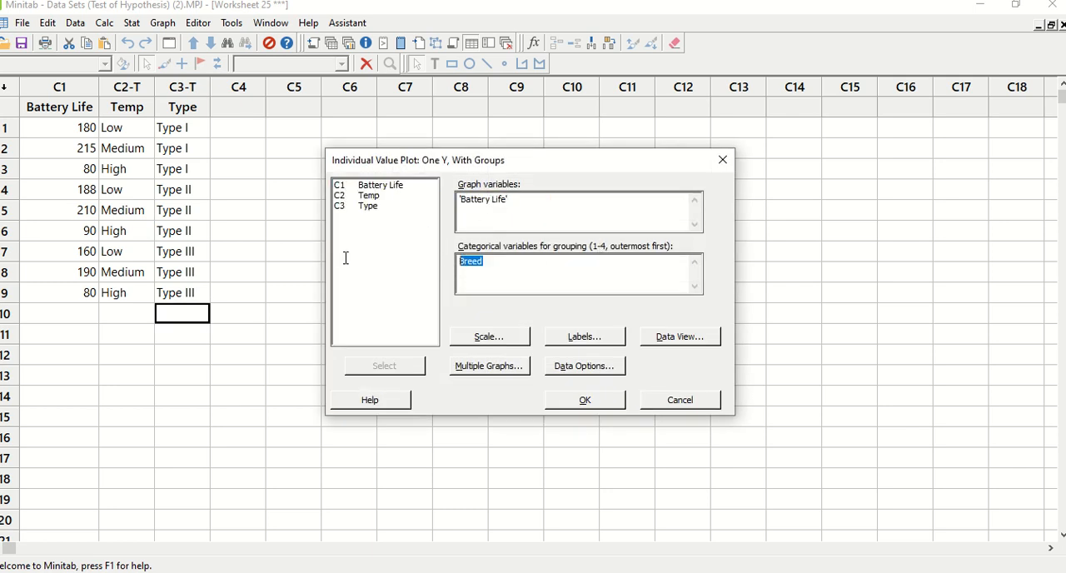
{"action": "double_click", "coordinate": [372, 196]}
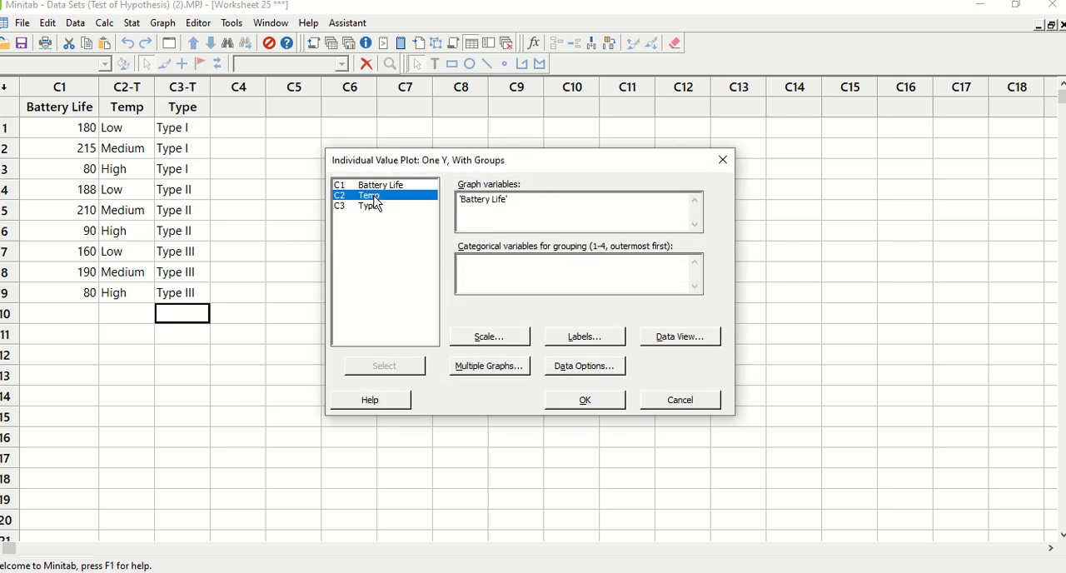
{"action": "left_click", "coordinate": [583, 401]}
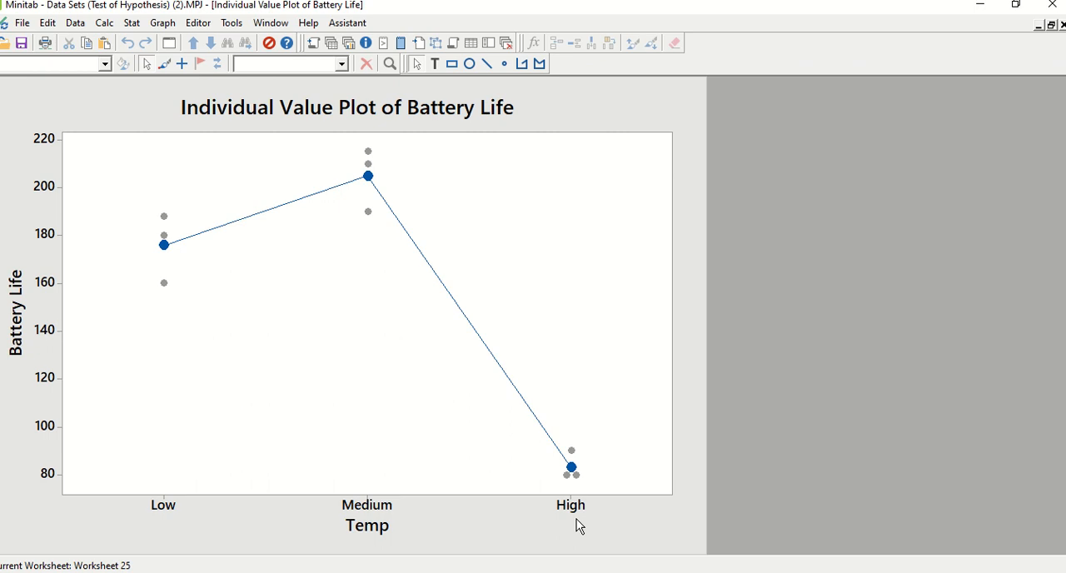
Step: Create a second One Y, With Groups individual value plot of Battery Life, grouped by Type
{"action": "left_click", "coordinate": [162, 24]}
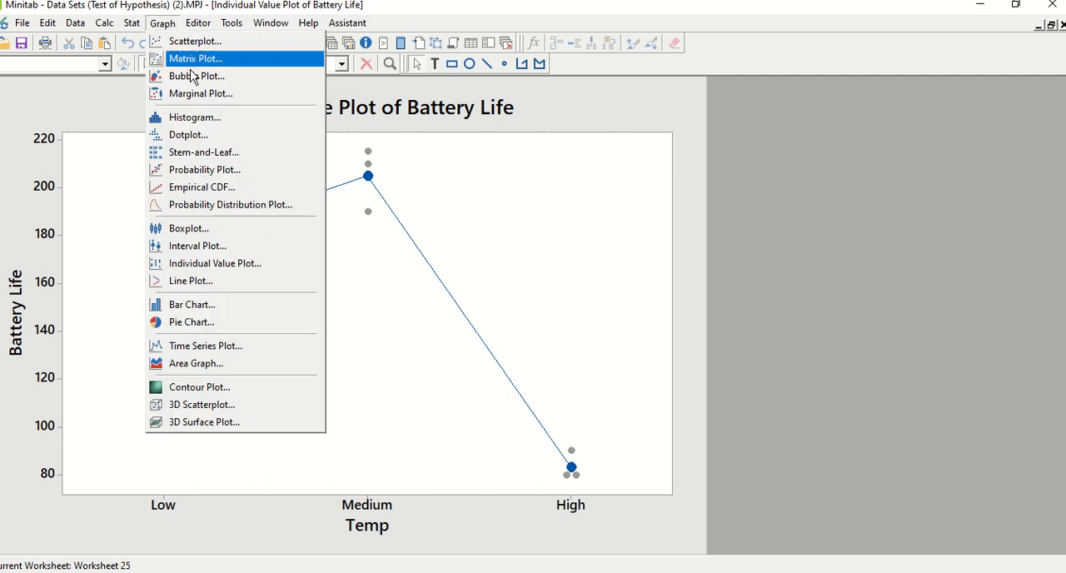
{"action": "left_click", "coordinate": [199, 263]}
{"action": "double_click", "coordinate": [497, 266]}
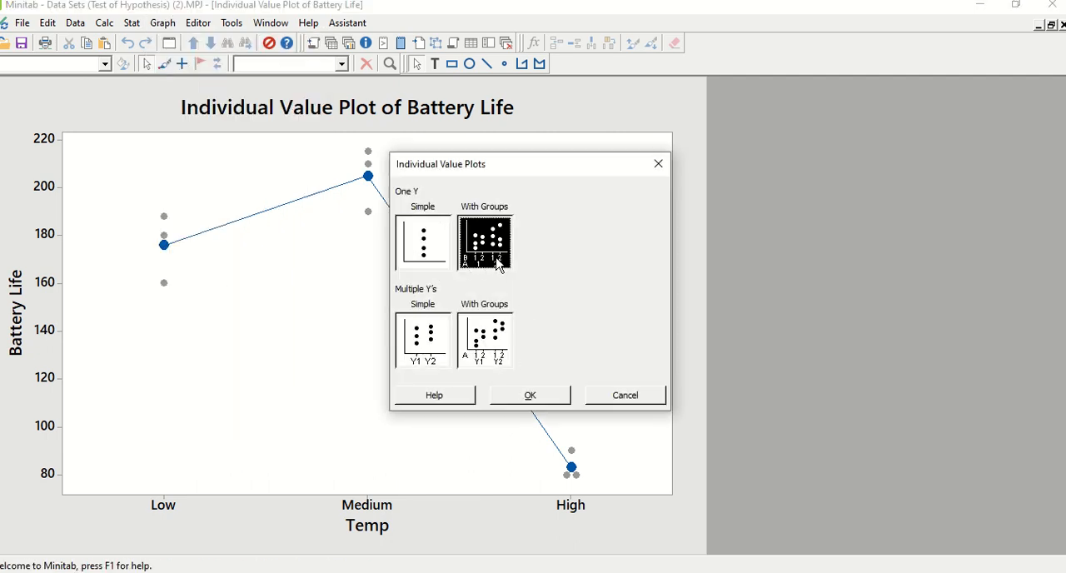
{"action": "left_click", "coordinate": [524, 269]}
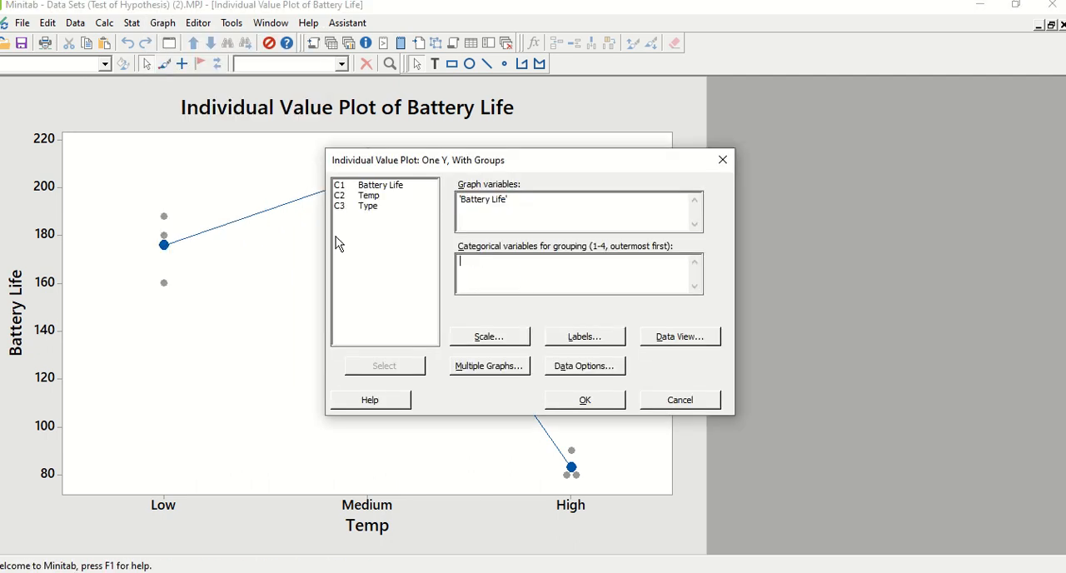
{"action": "double_click", "coordinate": [368, 206]}
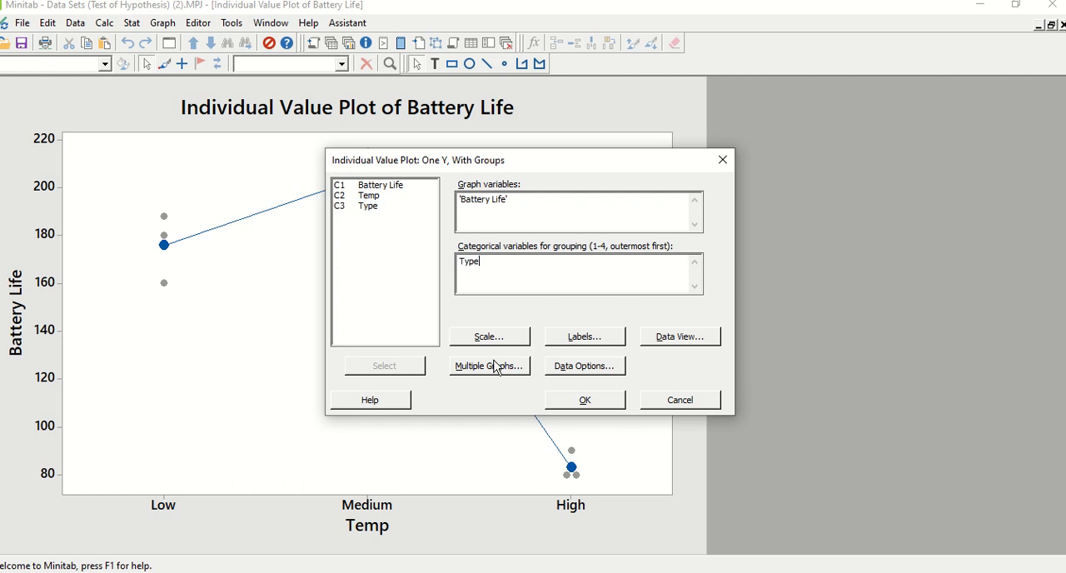
{"action": "left_click", "coordinate": [568, 400]}
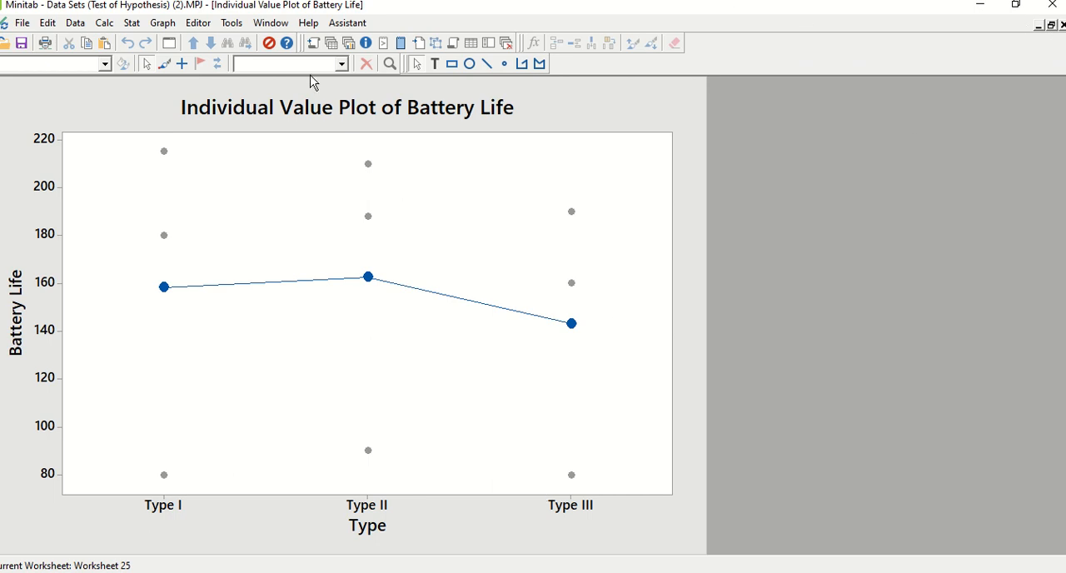
Step: Return to the battery worksheet and start a Balanced ANOVA with Battery Life as the response
{"action": "left_click", "coordinate": [265, 22]}
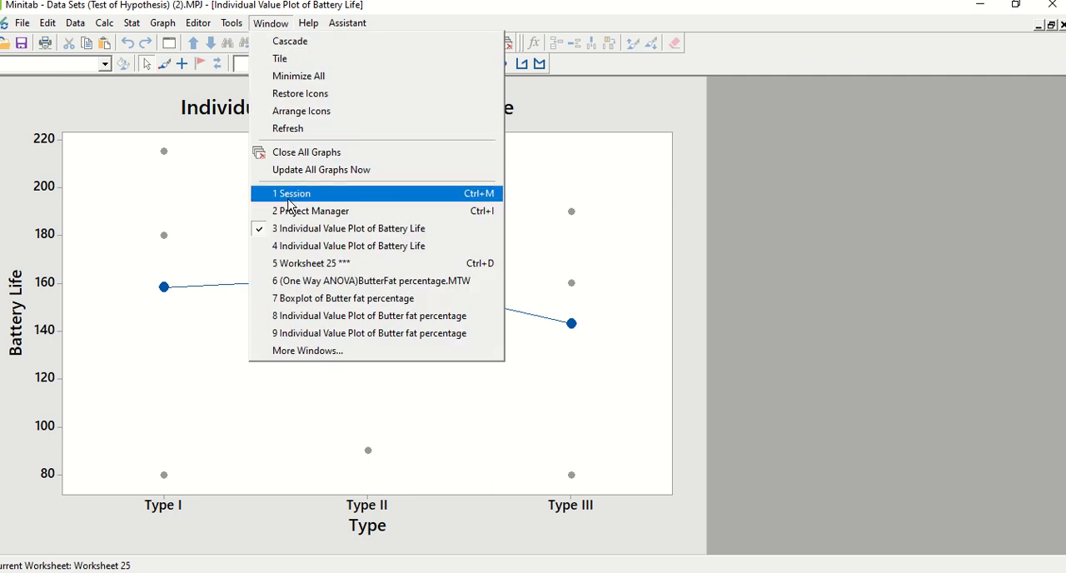
{"action": "left_click", "coordinate": [310, 264]}
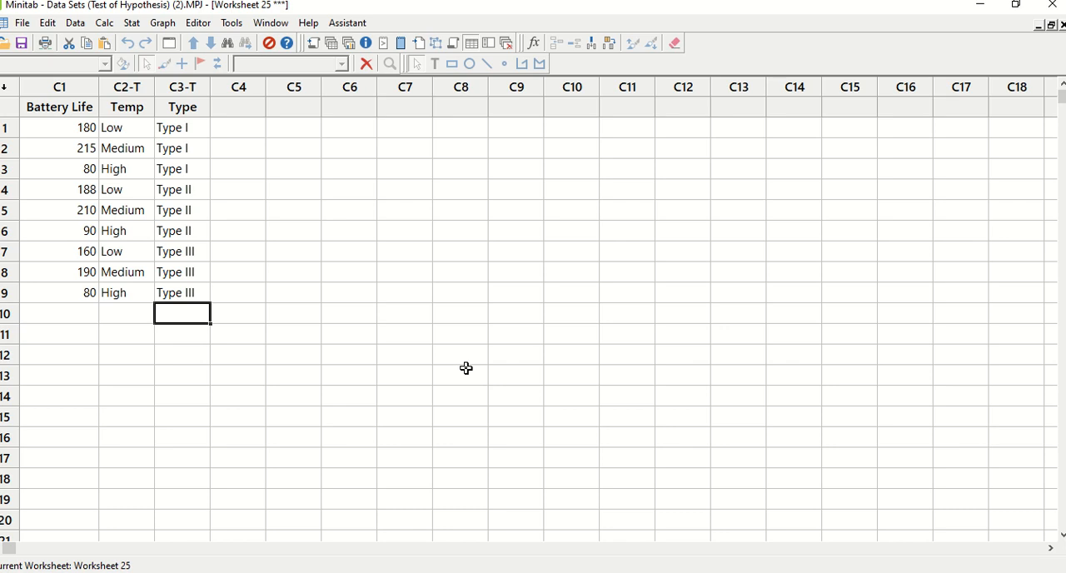
{"action": "left_click", "coordinate": [129, 25]}
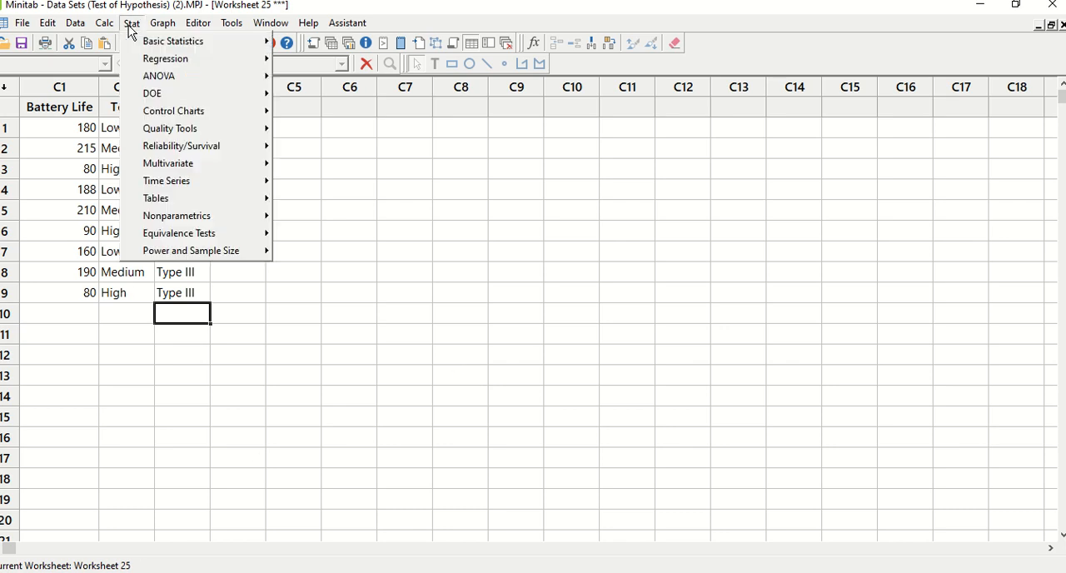
{"action": "mouse_move", "coordinate": [162, 76]}
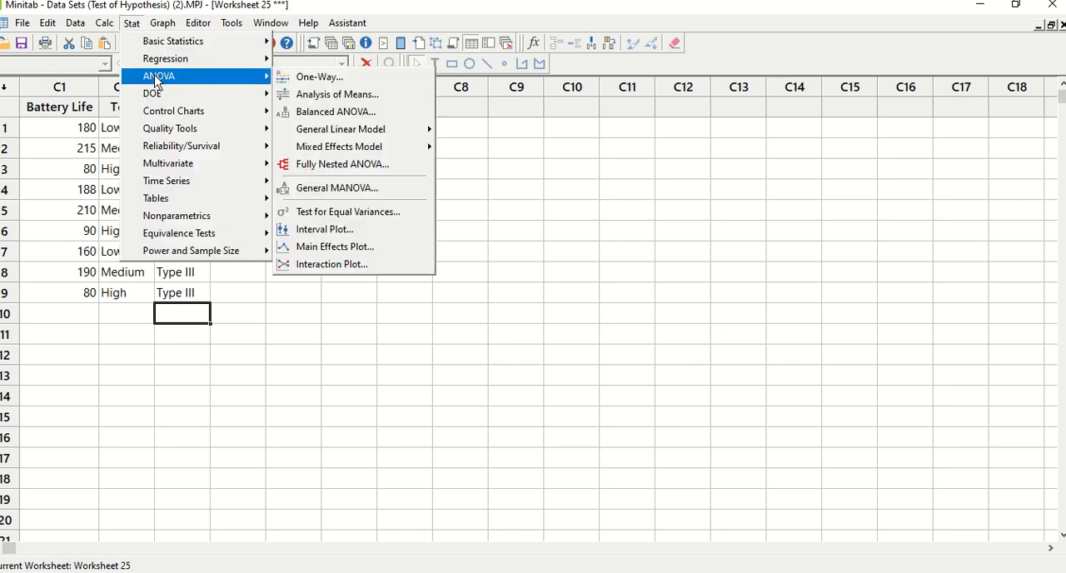
{"action": "left_click", "coordinate": [314, 111]}
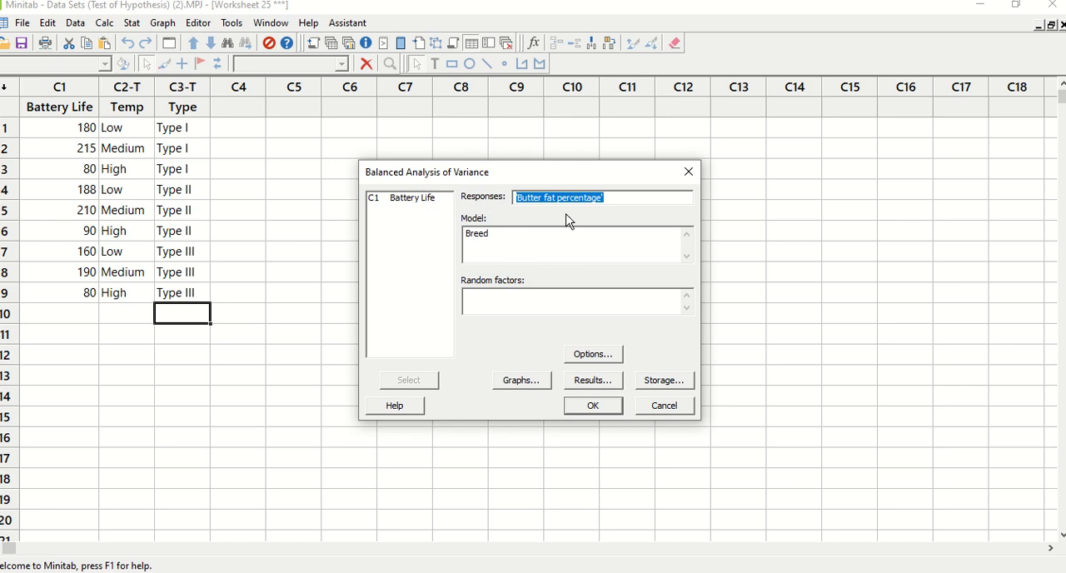
{"action": "left_click", "coordinate": [419, 199]}
{"action": "double_click", "coordinate": [417, 198]}
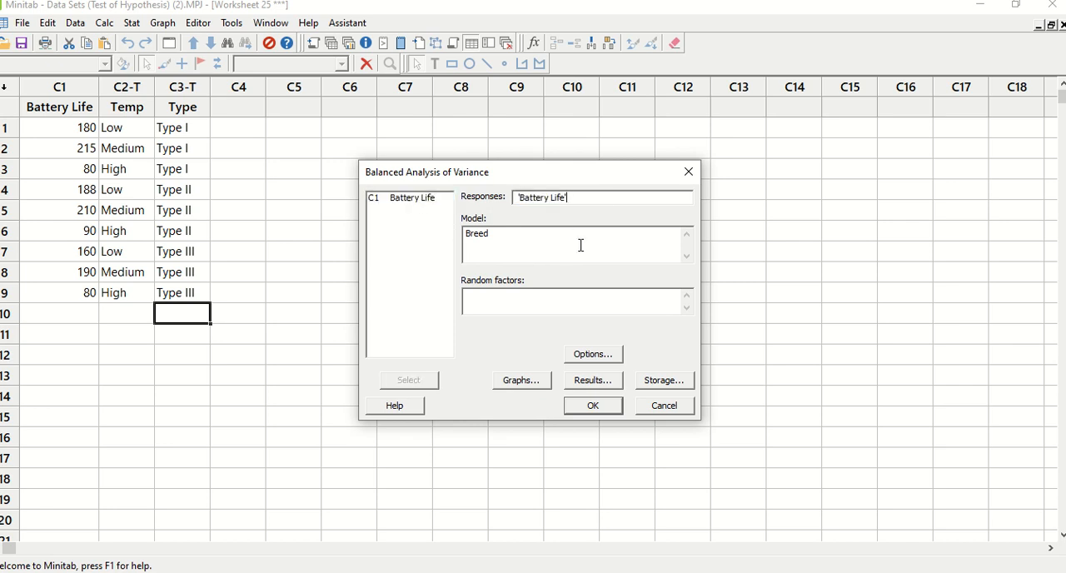
Step: Replace Breed in the Balanced ANOVA model with Temp and Type and run the analysis
{"action": "left_click", "coordinate": [523, 235]}
{"action": "left_click_drag", "start_coordinate": [523, 236], "coordinate": [463, 234]}
{"action": "key", "text": "Delete"}
{"action": "double_click", "coordinate": [401, 209]}
{"action": "double_click", "coordinate": [403, 219]}
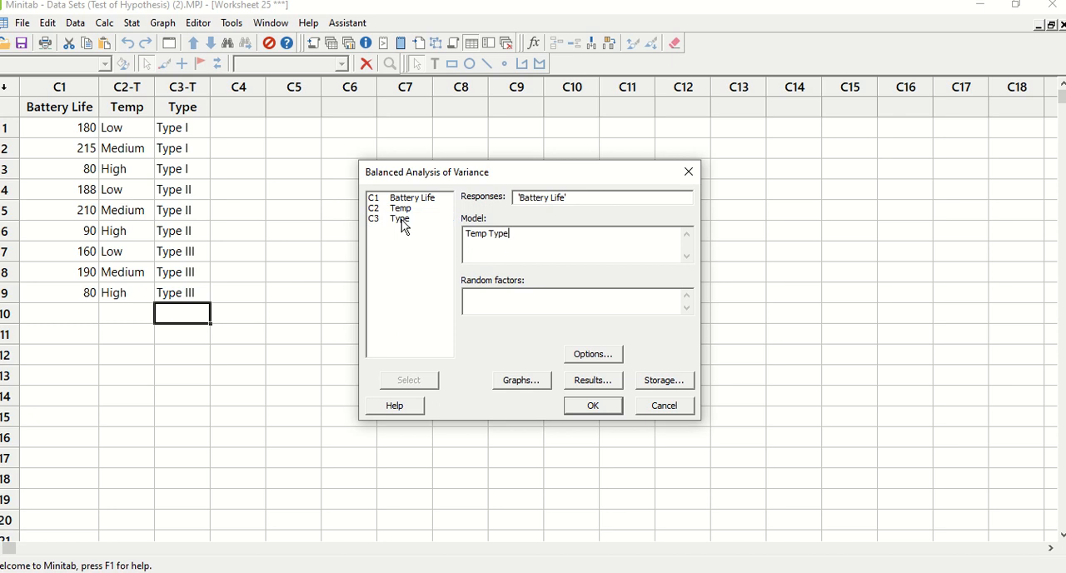
{"action": "left_click", "coordinate": [593, 405]}
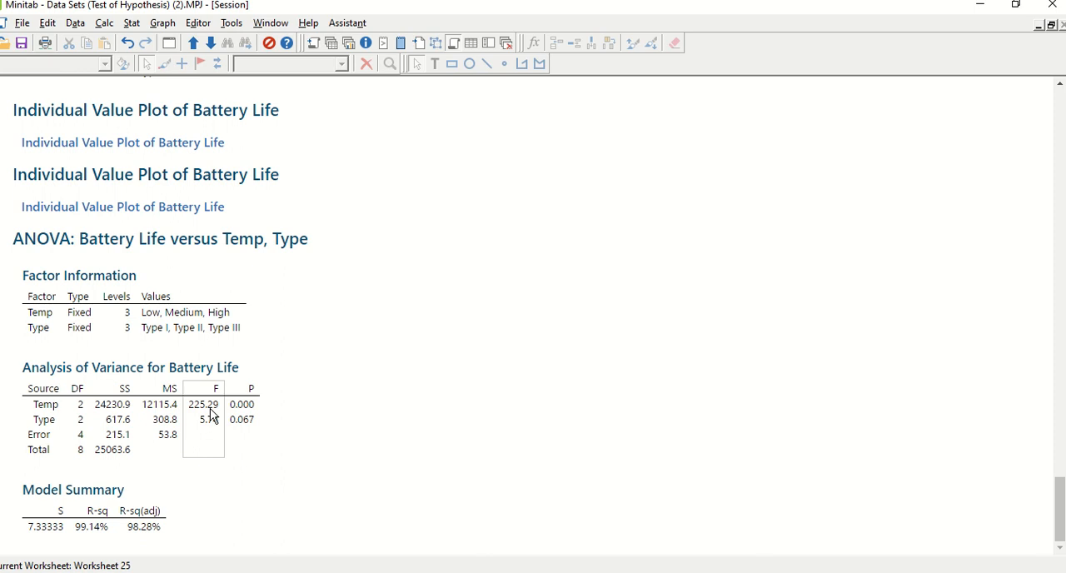
Step: Switch to the PowerPoint presentation and go to slide 42 with the two-way ANOVA table for battery life
{"action": "key", "text": "alt+Tab"}
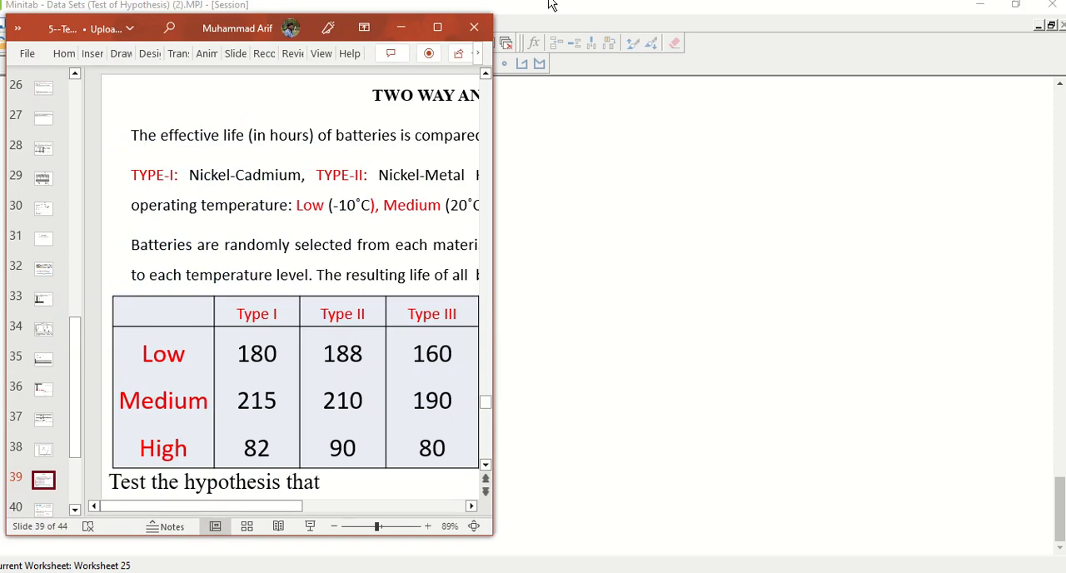
{"action": "left_click", "coordinate": [437, 27]}
{"action": "left_click", "coordinate": [57, 512]}
{"action": "scroll", "coordinate": [598, 460], "scroll_direction": "down", "scroll_amount": 1}
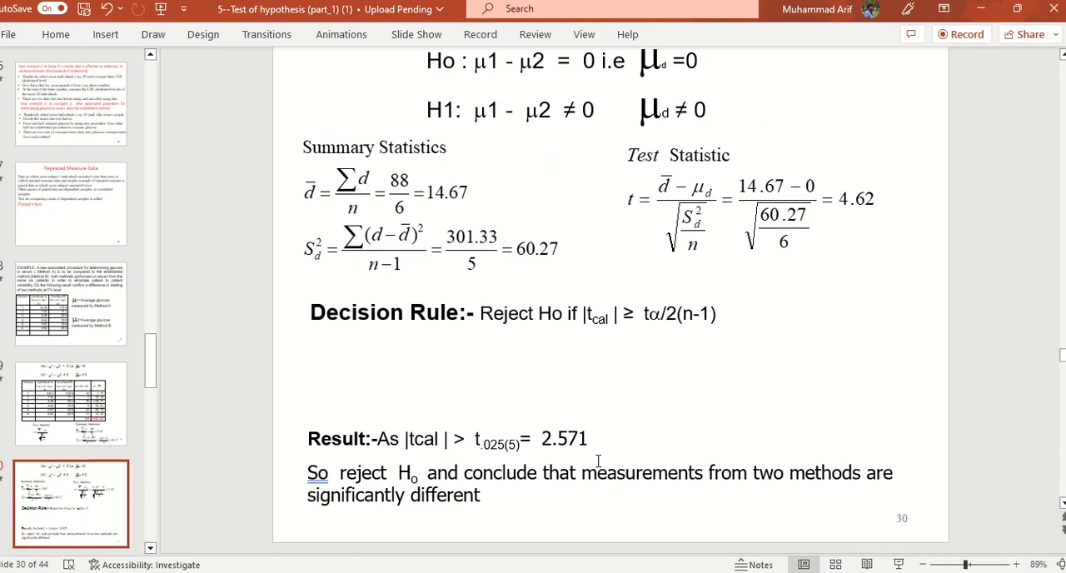
{"action": "scroll", "coordinate": [325, 464], "scroll_direction": "down", "scroll_amount": 4}
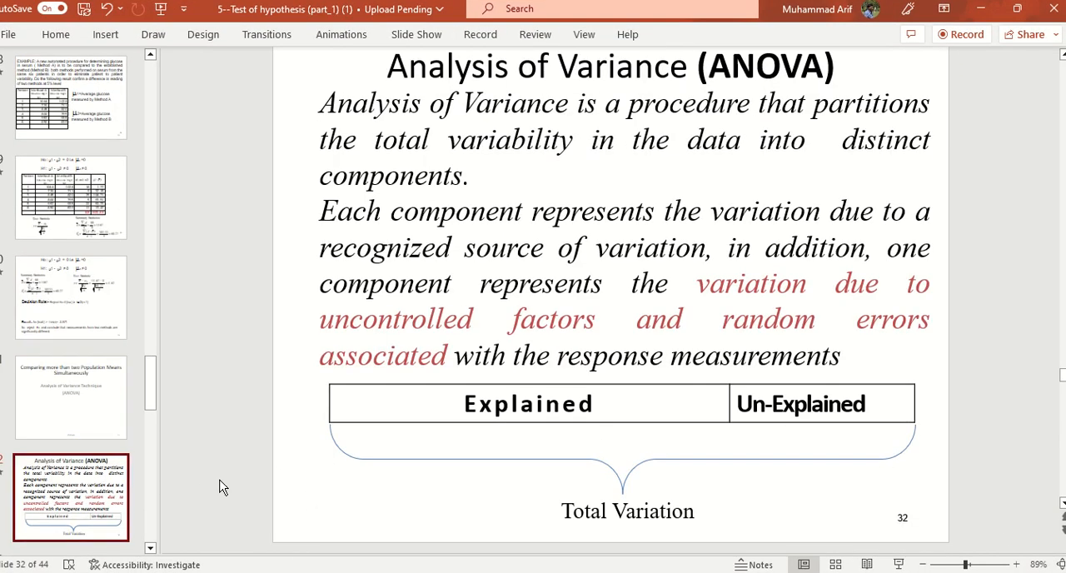
{"action": "scroll", "coordinate": [188, 418], "scroll_direction": "down", "scroll_amount": 3}
{"action": "scroll", "coordinate": [73, 515], "scroll_direction": "down", "scroll_amount": 3}
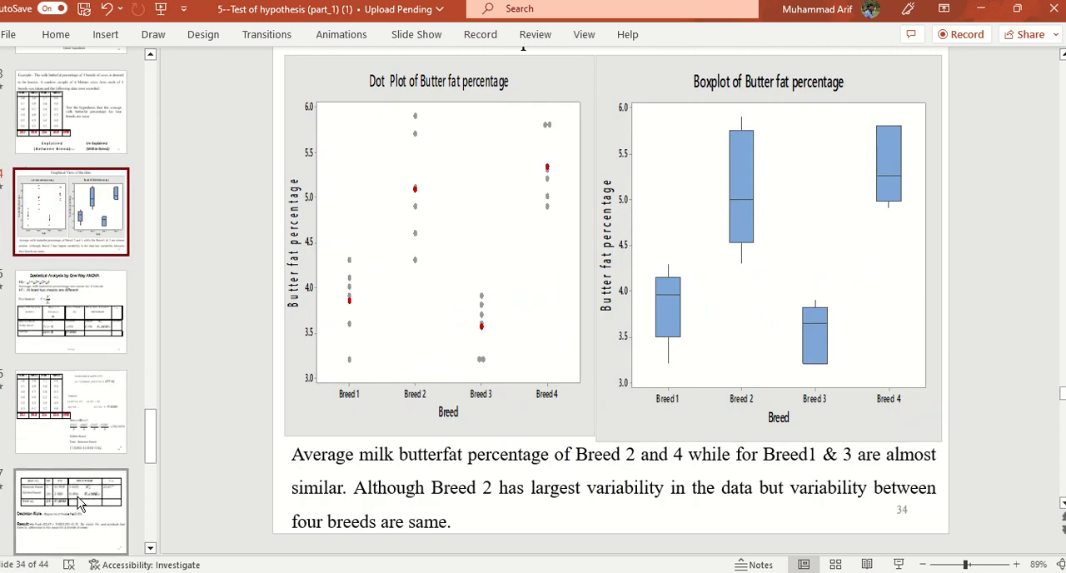
{"action": "left_click", "coordinate": [77, 496]}
{"action": "scroll", "coordinate": [93, 479], "scroll_direction": "down", "scroll_amount": 3}
{"action": "left_click", "coordinate": [88, 522]}
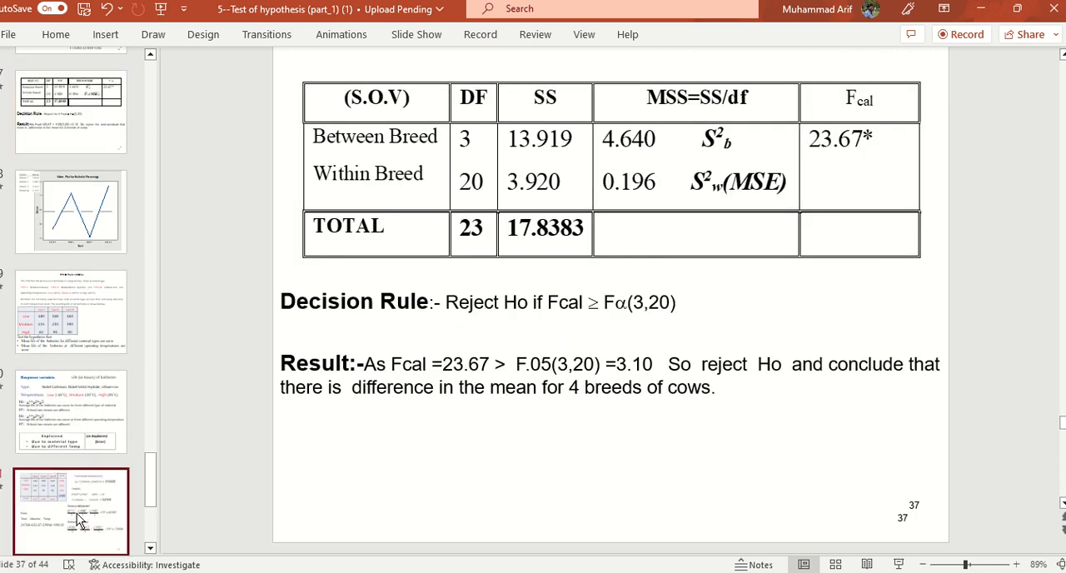
{"action": "scroll", "coordinate": [104, 516], "scroll_direction": "down", "scroll_amount": 3}
{"action": "left_click", "coordinate": [71, 288]}
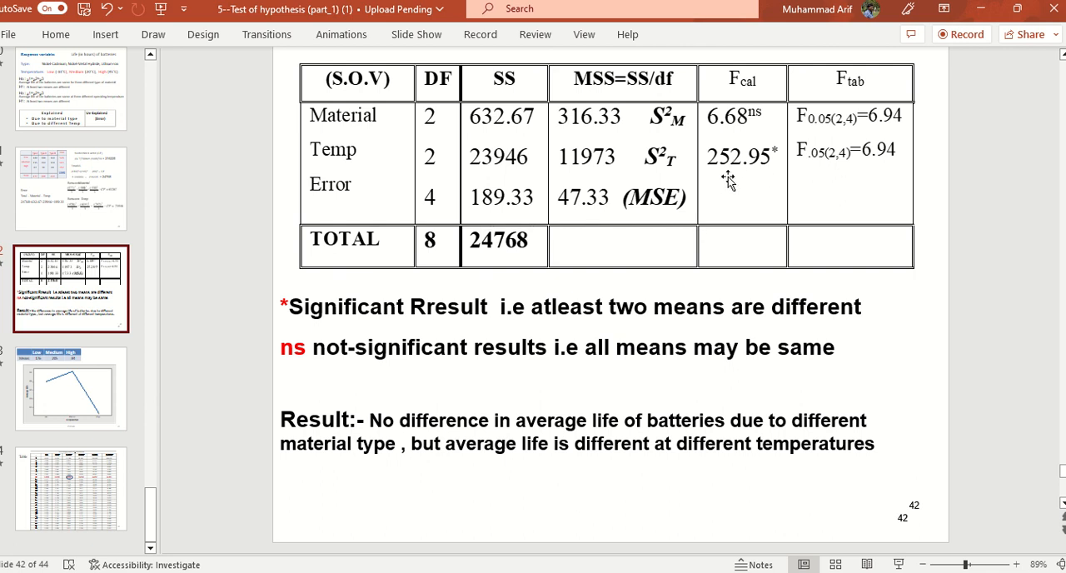
Step: Check the Minitab ANOVA output, then change the Temp Fcal value in the slide 42 table to 225.95
{"action": "key", "text": "alt+Tab"}
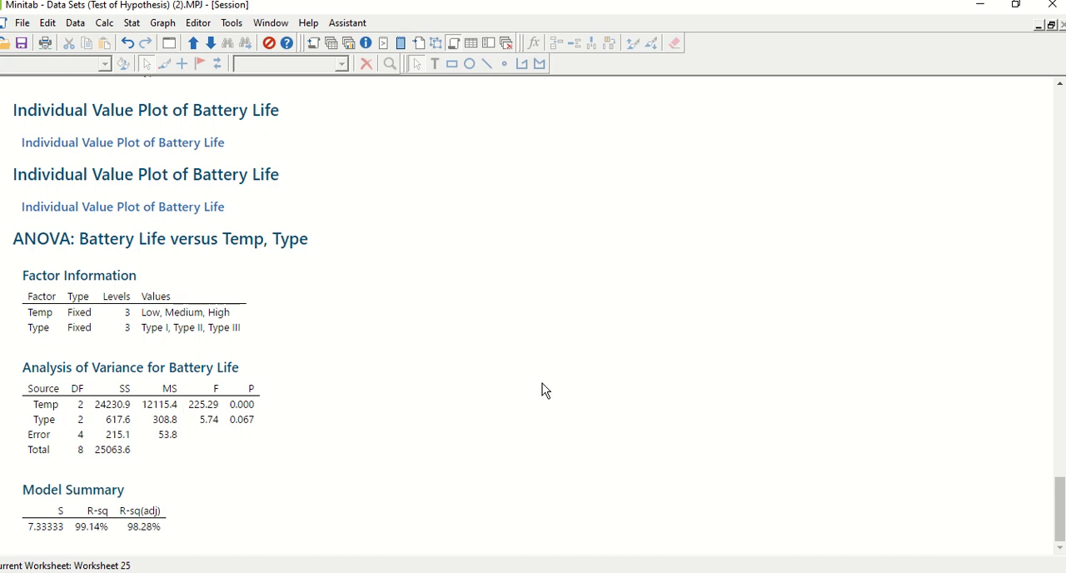
{"action": "key", "text": "alt+Tab"}
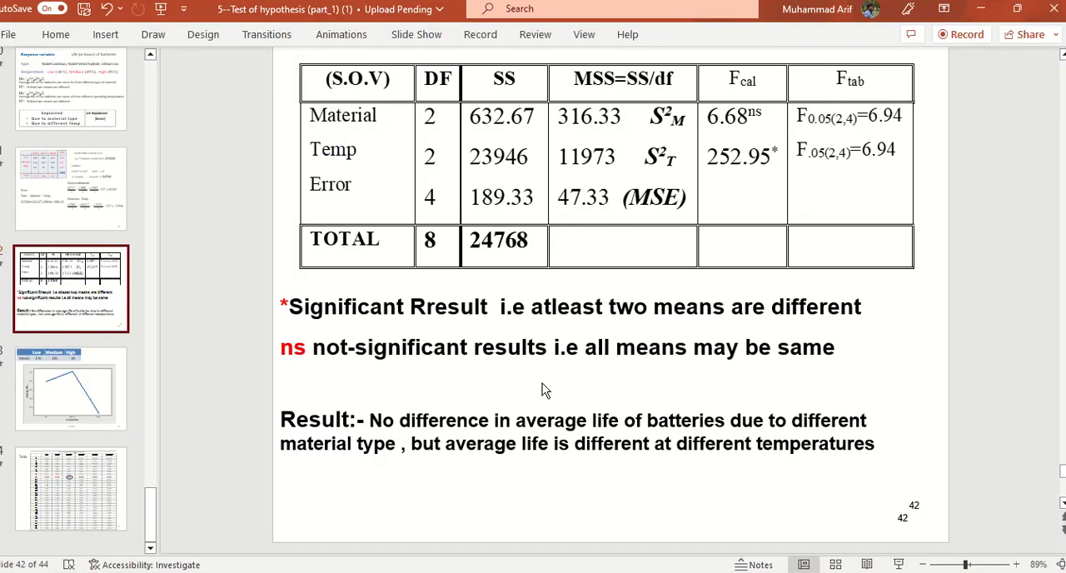
{"action": "left_click", "coordinate": [729, 160]}
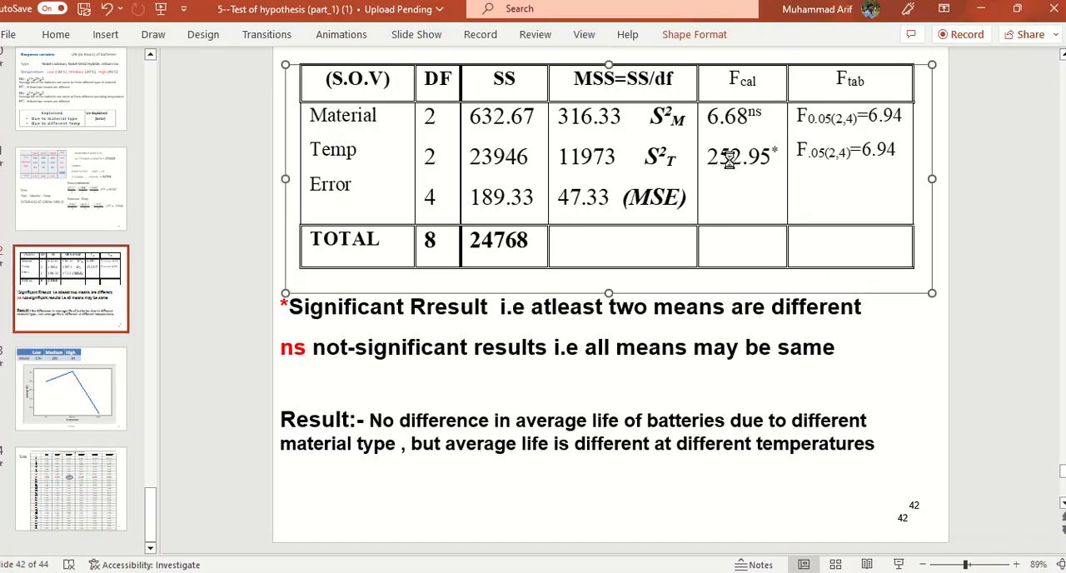
{"action": "double_click", "coordinate": [729, 160]}
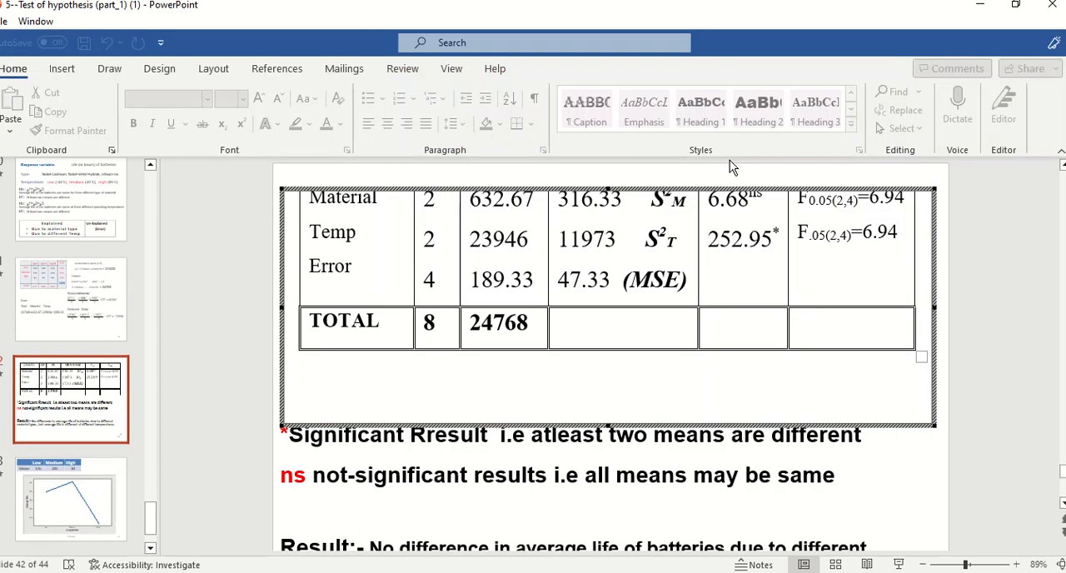
{"action": "left_click", "coordinate": [741, 239]}
{"action": "key", "text": "BackSpace"}
{"action": "key", "text": "BackSpace"}
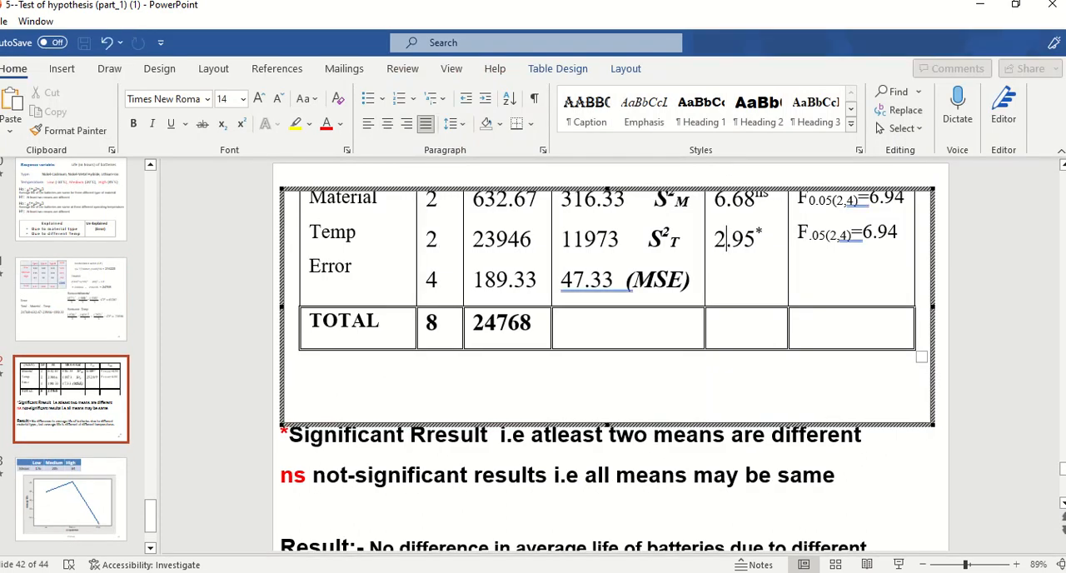
{"action": "type", "text": "25"}
{"action": "left_click", "coordinate": [881, 485]}
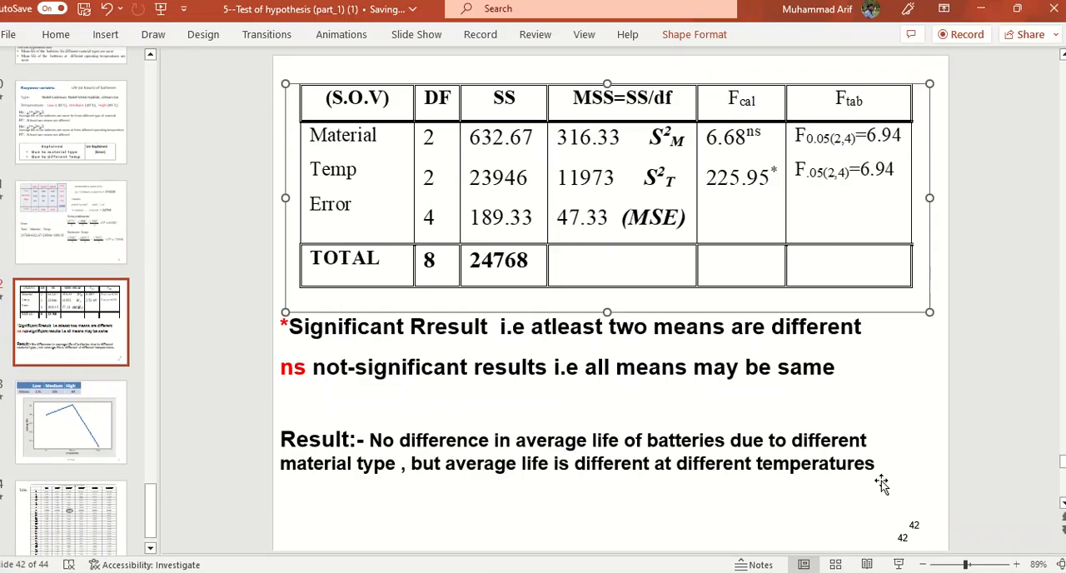
Step: Compare the Minitab F values with slide 42, then open slide 41 with the battery data and sum-of-squares calculations
{"action": "key", "text": "alt+Tab"}
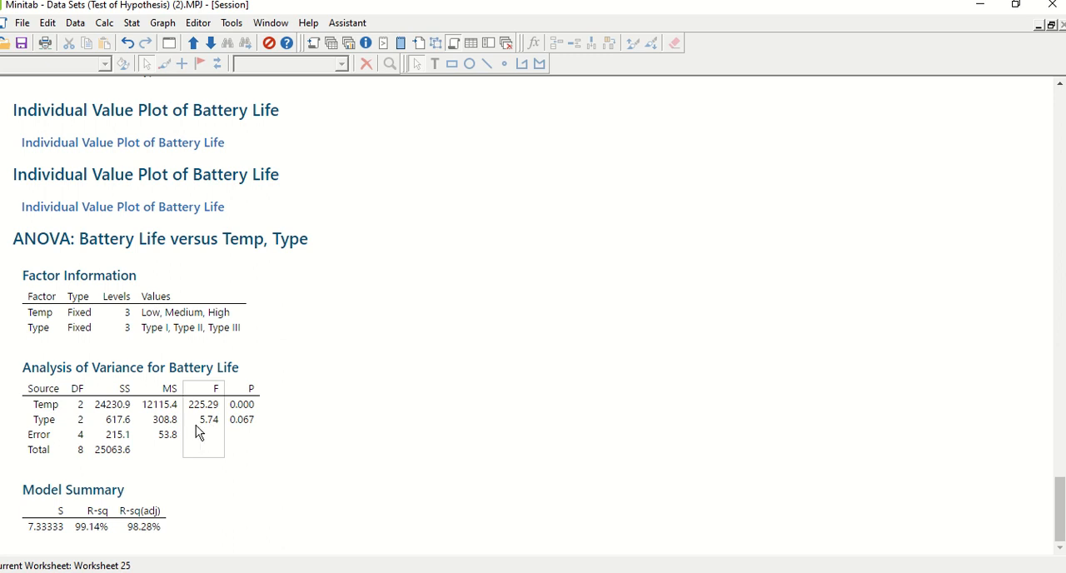
{"action": "key", "text": "alt+Tab"}
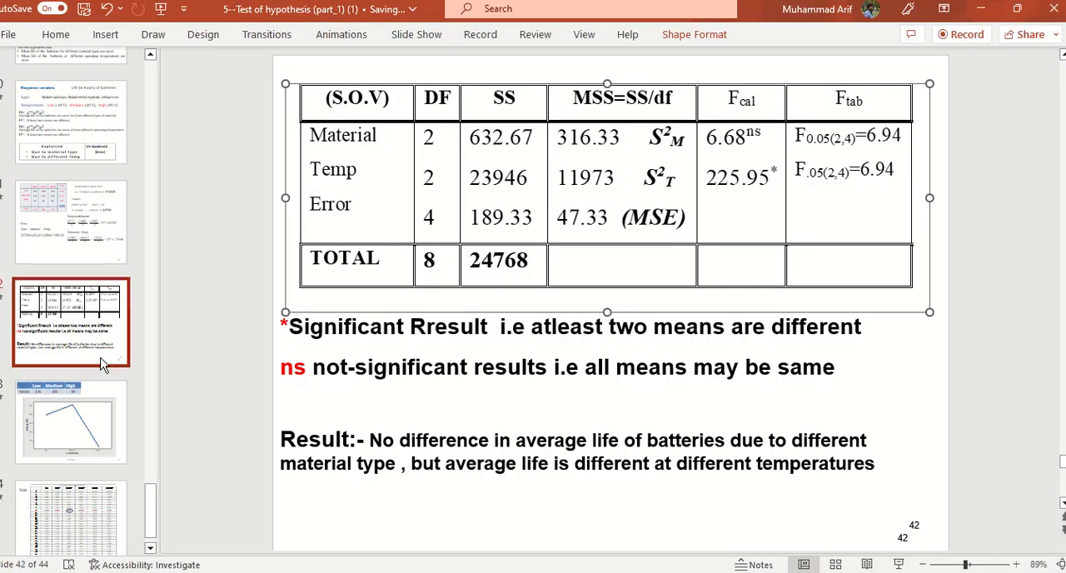
{"action": "left_click", "coordinate": [84, 332]}
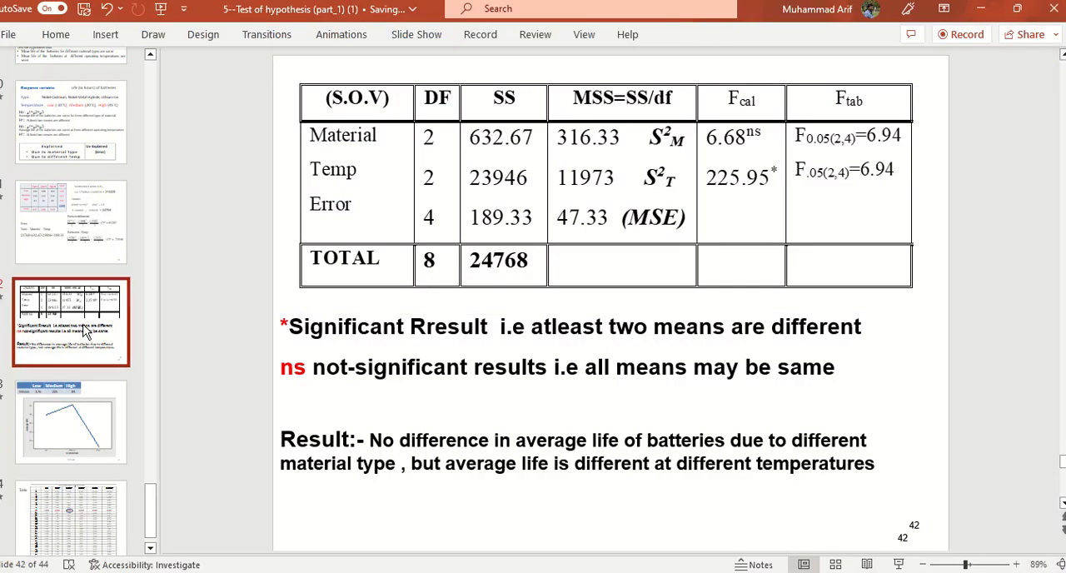
{"action": "left_click", "coordinate": [57, 209]}
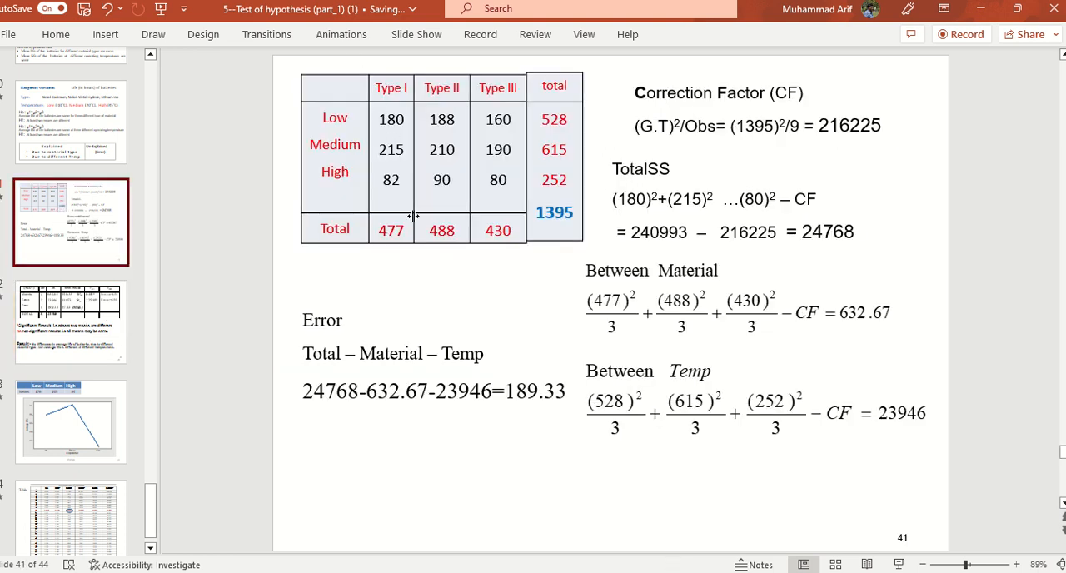
Step: Return to Worksheet 25 in Minitab and set the Battery Life for High temperature, Type I to 82
{"action": "key", "text": "alt+Tab"}
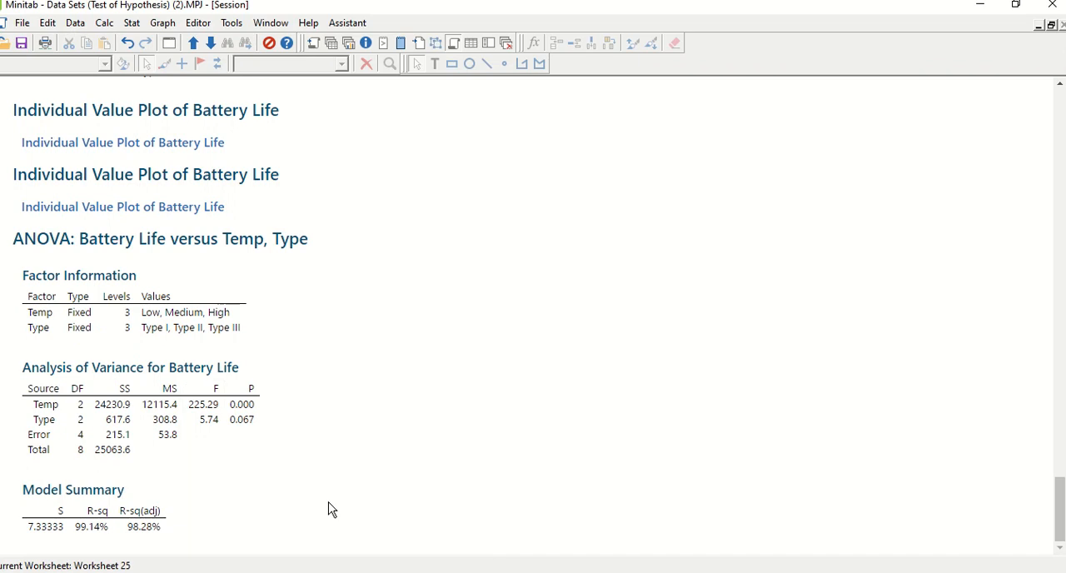
{"action": "left_click", "coordinate": [275, 25]}
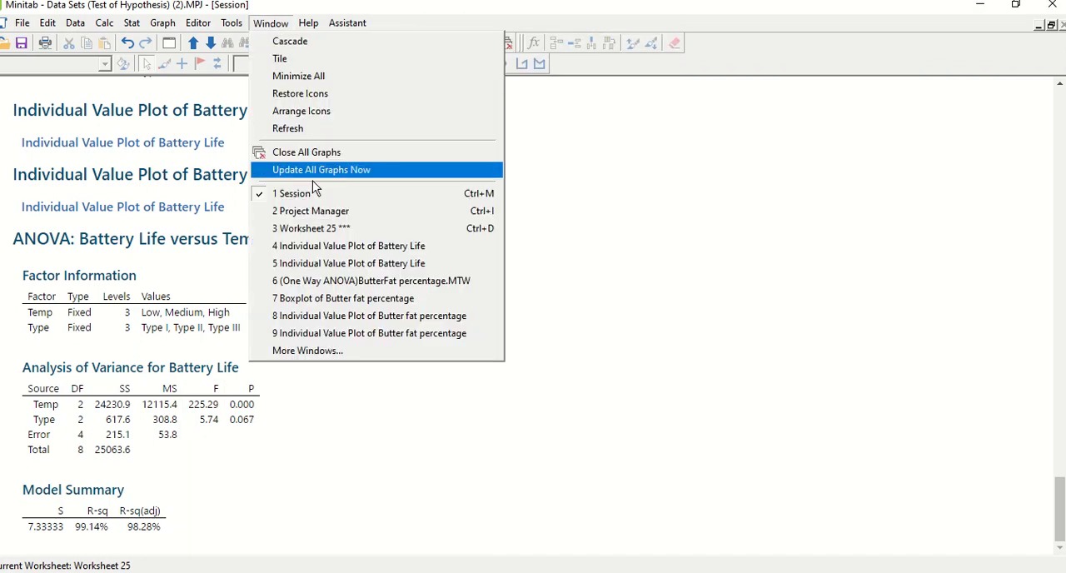
{"action": "left_click", "coordinate": [286, 209]}
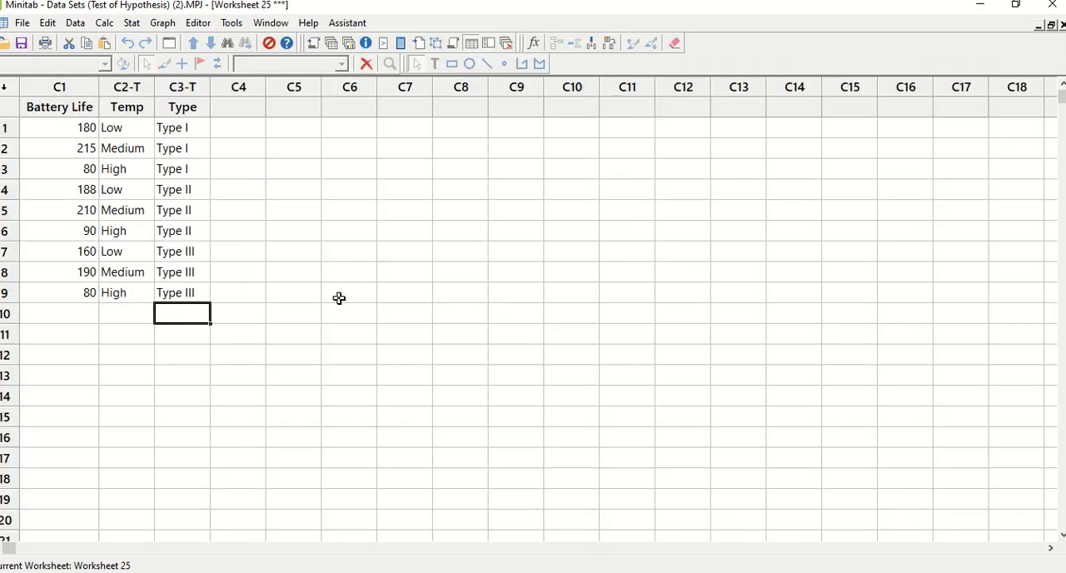
{"action": "left_click", "coordinate": [88, 132]}
{"action": "left_click", "coordinate": [87, 154]}
{"action": "key", "text": "alt+Tab"}
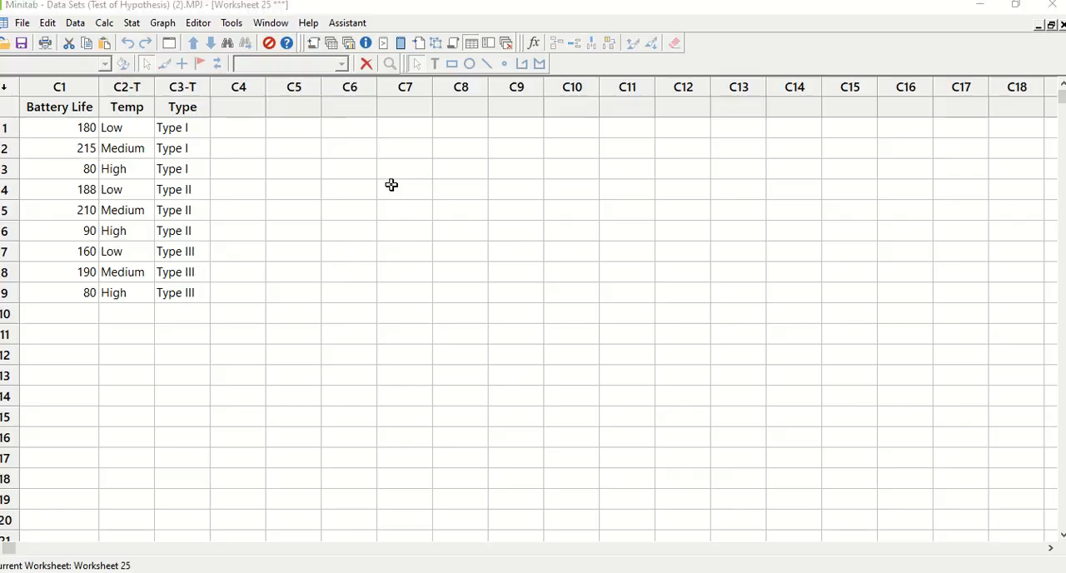
{"action": "key", "text": "alt+Tab"}
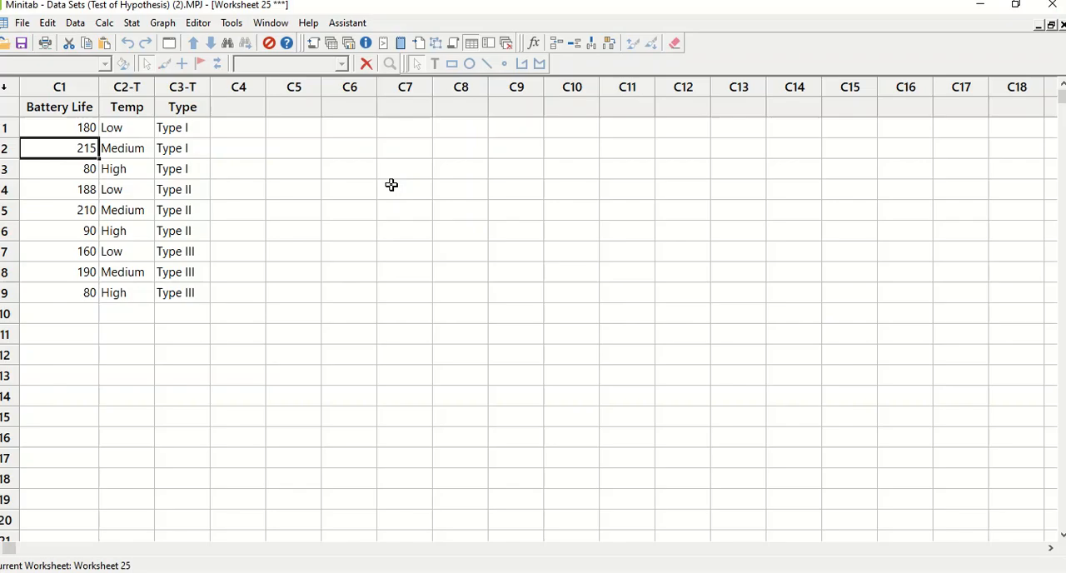
{"action": "left_click", "coordinate": [89, 170]}
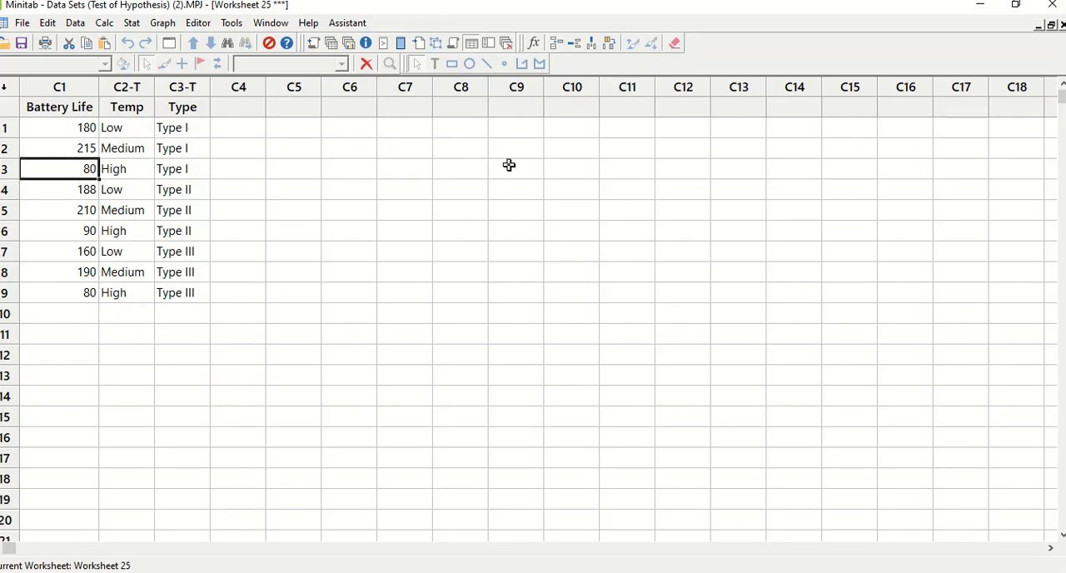
{"action": "type", "text": "82"}
{"action": "key", "text": "Return"}
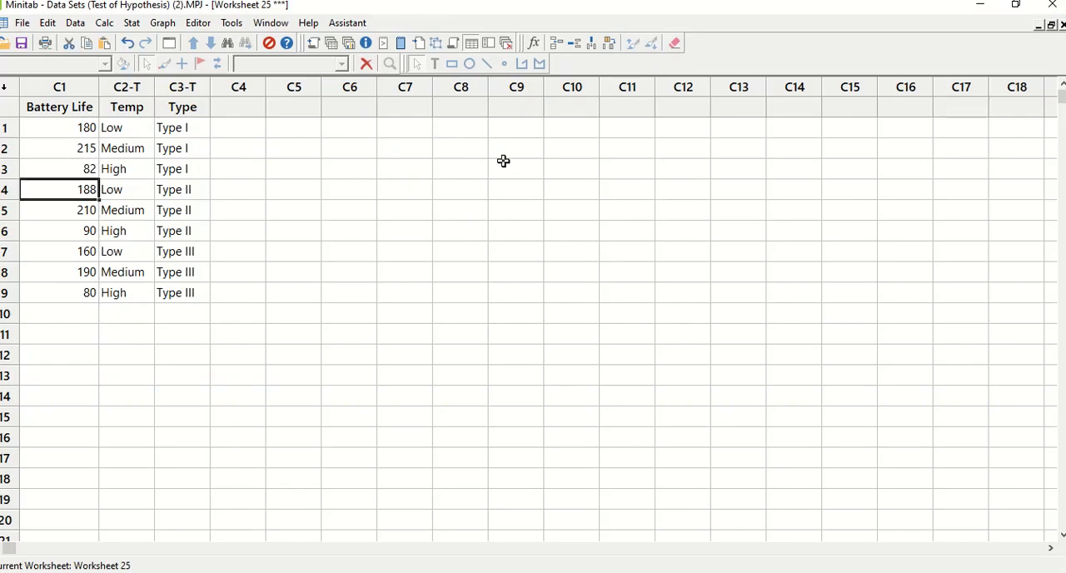
Step: Check the remaining Battery Life values in the worksheet against the data table on slide 41
{"action": "key", "text": "alt+Tab"}
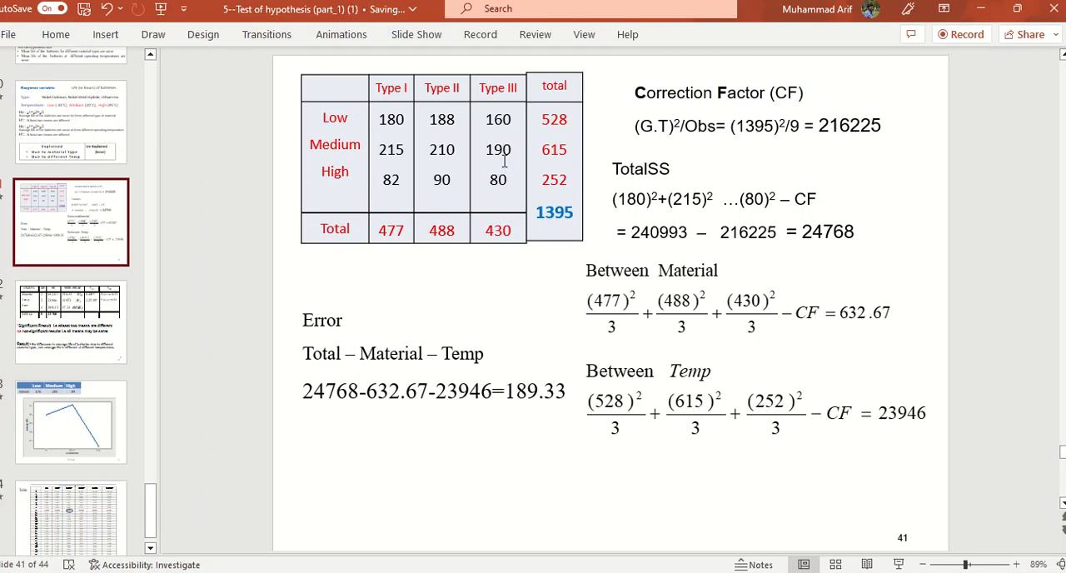
{"action": "key", "text": "alt+Tab"}
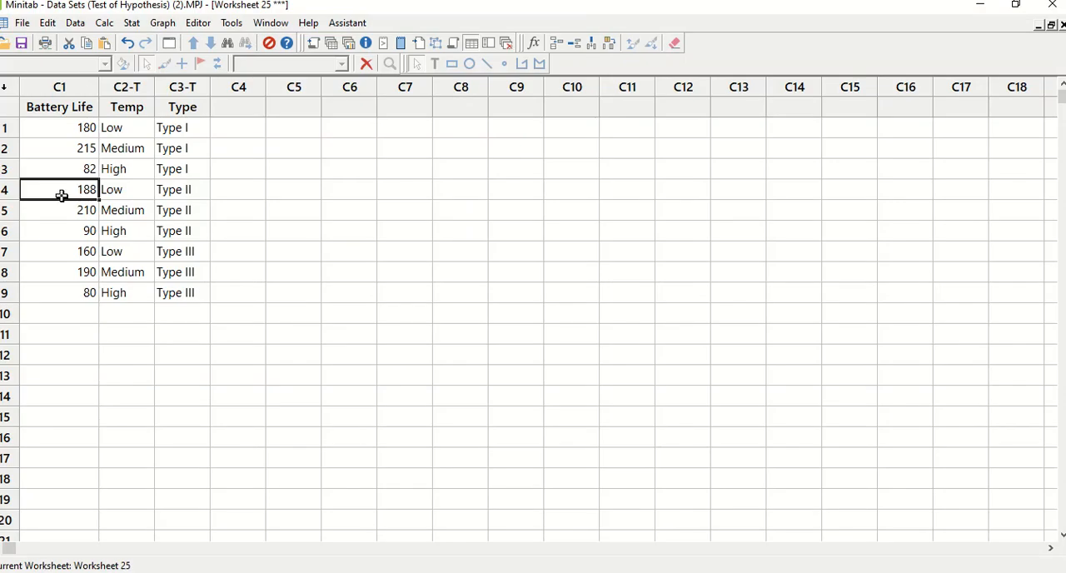
{"action": "left_click", "coordinate": [63, 230]}
{"action": "key", "text": "alt+Tab"}
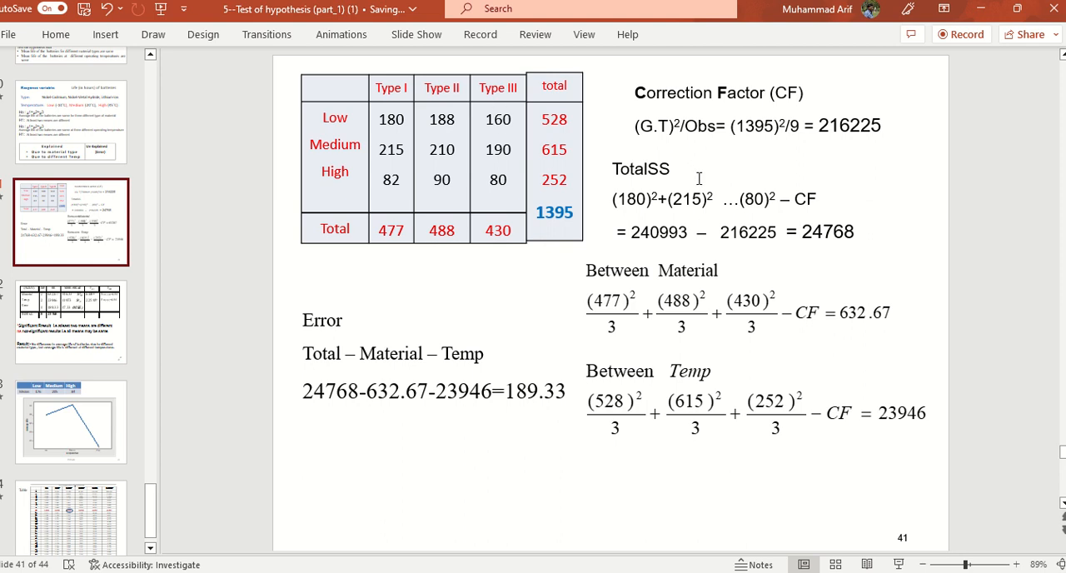
{"action": "key", "text": "alt+Tab"}
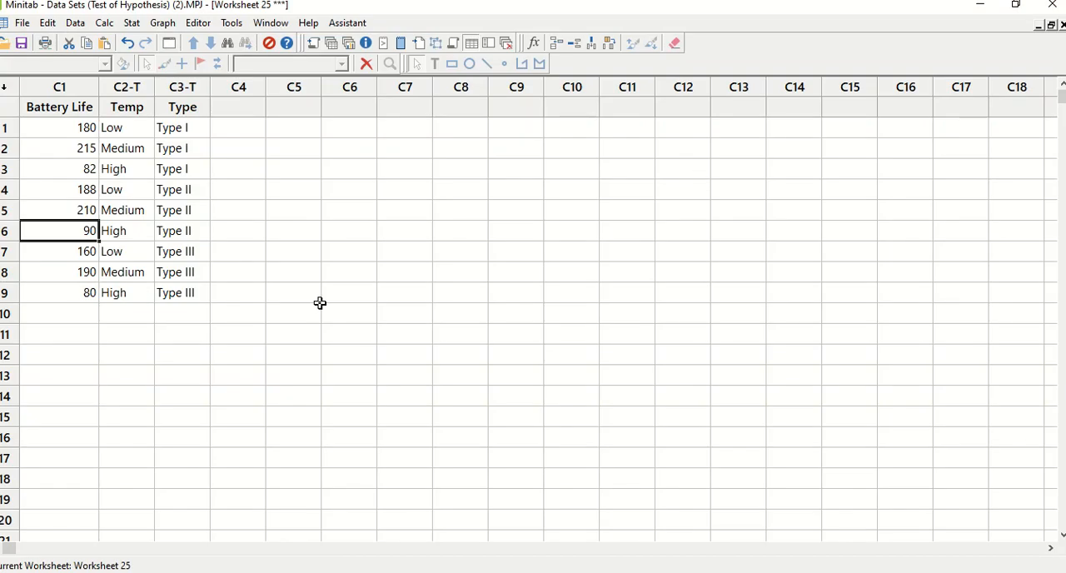
Step: Rerun the Balanced ANOVA of Battery Life versus Temp and Type on the corrected data
{"action": "left_click", "coordinate": [134, 27]}
{"action": "mouse_move", "coordinate": [167, 76]}
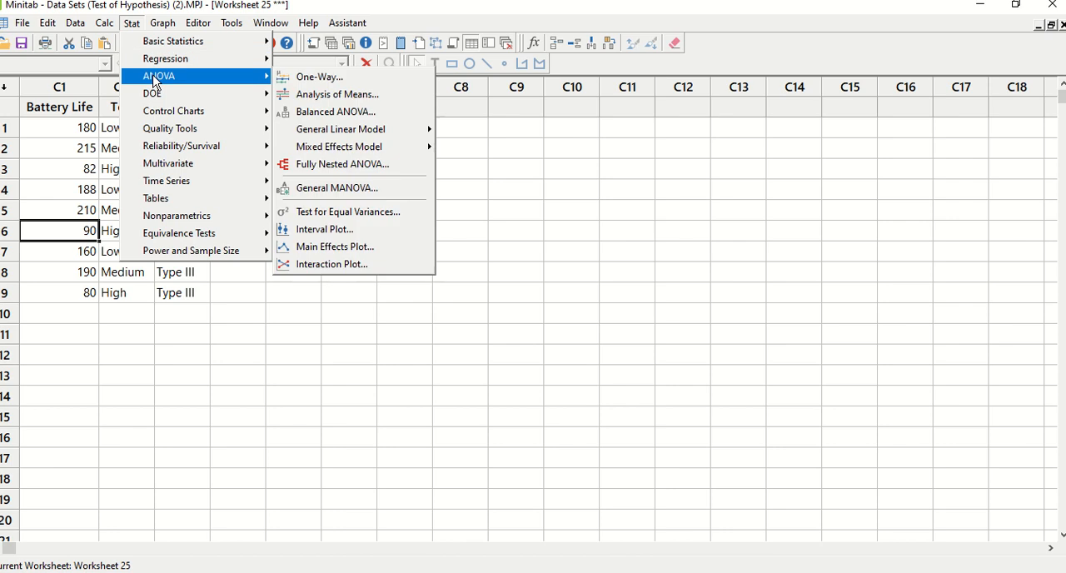
{"action": "left_click", "coordinate": [358, 117]}
{"action": "left_click", "coordinate": [607, 406]}
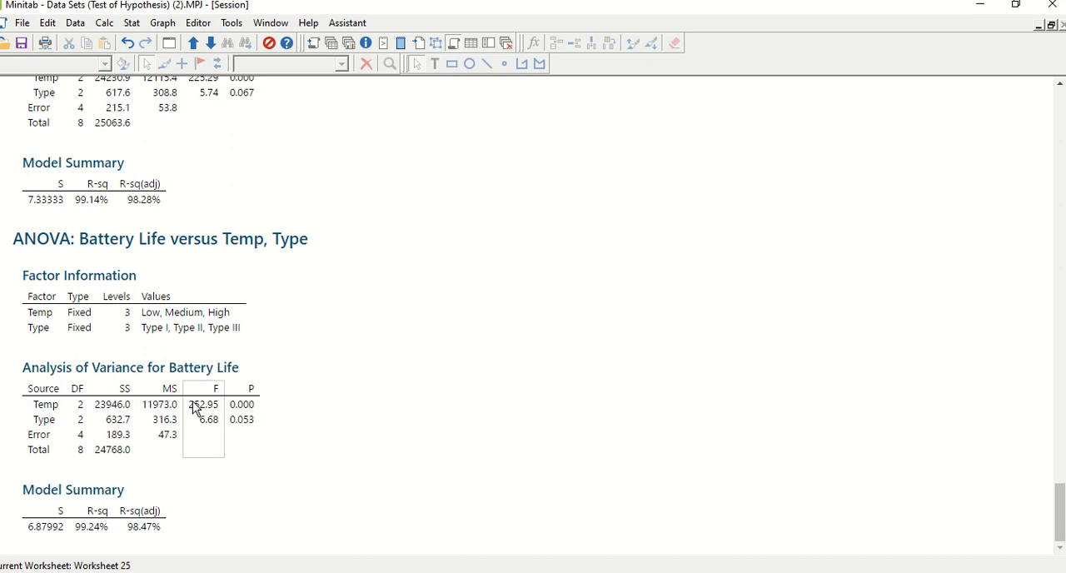
Step: Switch to PowerPoint and set the Temp Fcal value in the slide 42 ANOVA table to 252.95
{"action": "key", "text": "alt+Tab"}
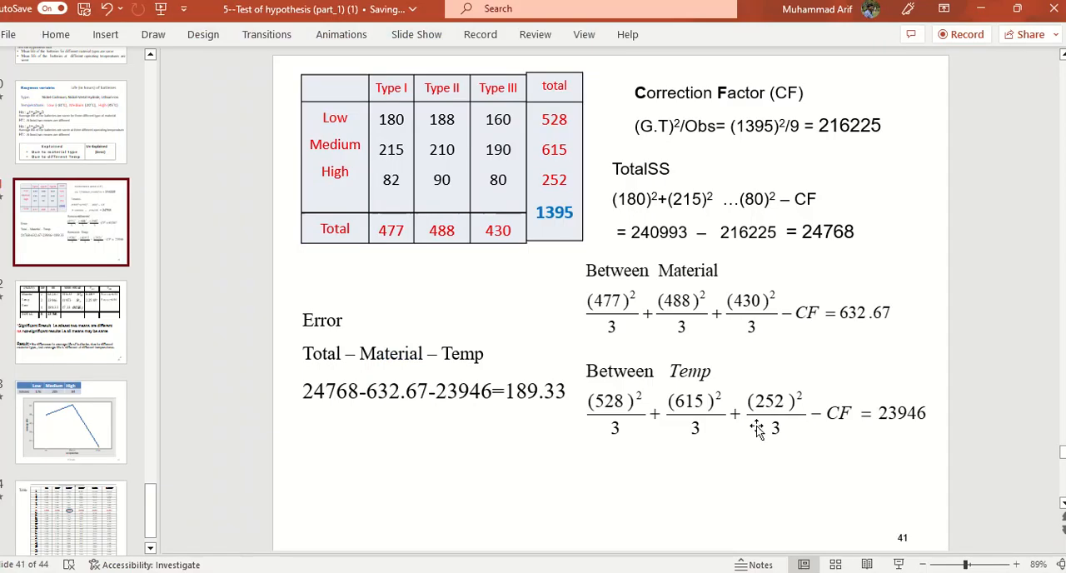
{"action": "left_click", "coordinate": [73, 293]}
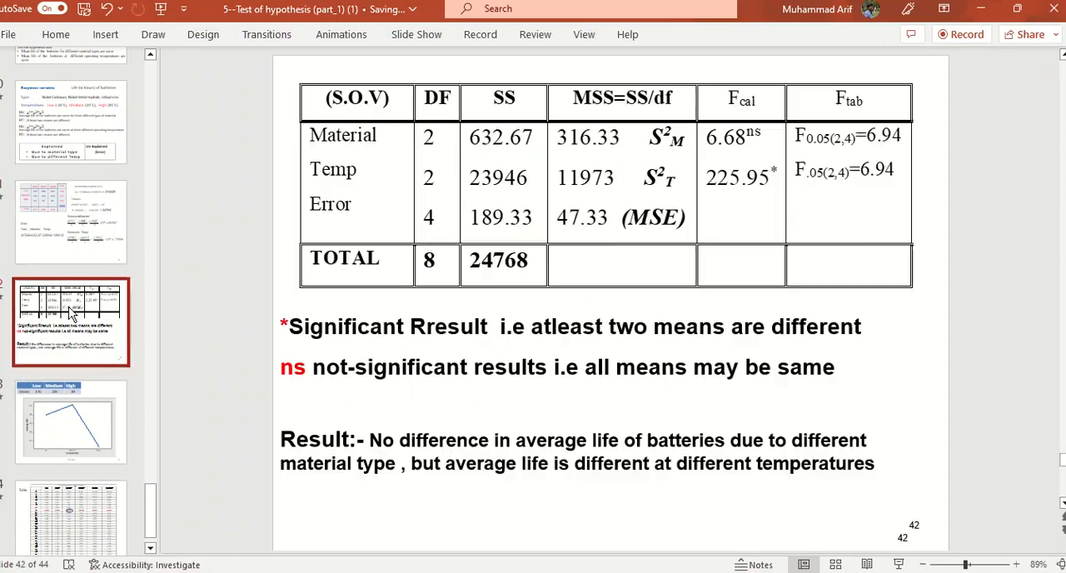
{"action": "left_click", "coordinate": [735, 181]}
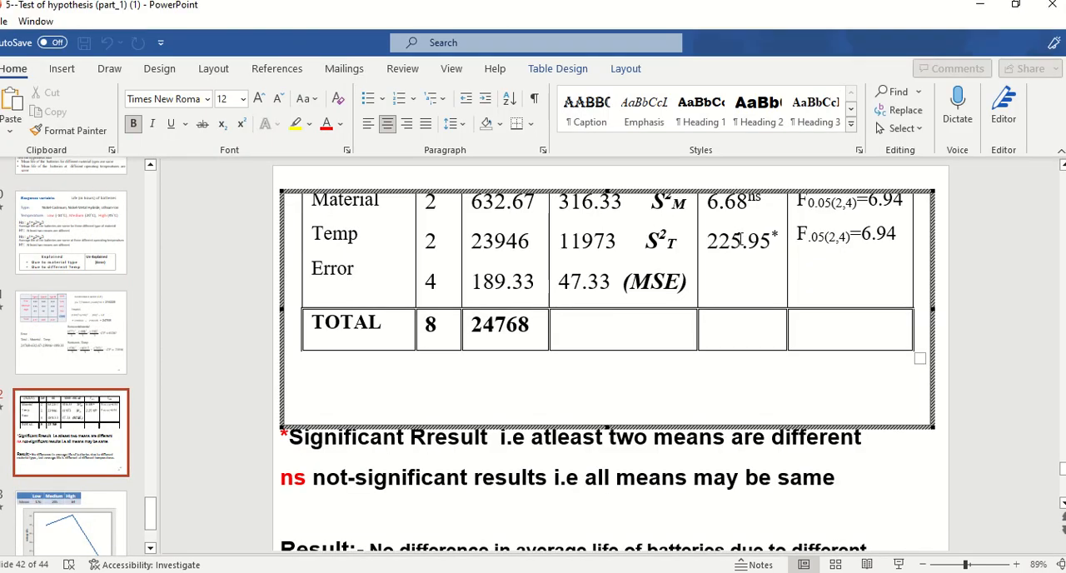
{"action": "left_click", "coordinate": [741, 239]}
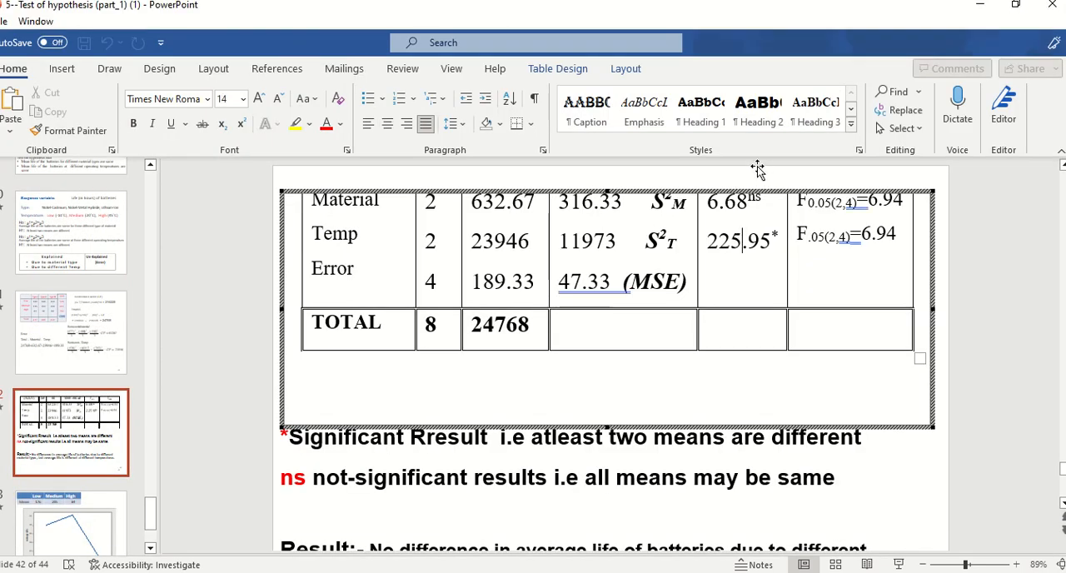
{"action": "key", "text": "BackSpace"}
{"action": "key", "text": "BackSpace"}
{"action": "type", "text": "52"}
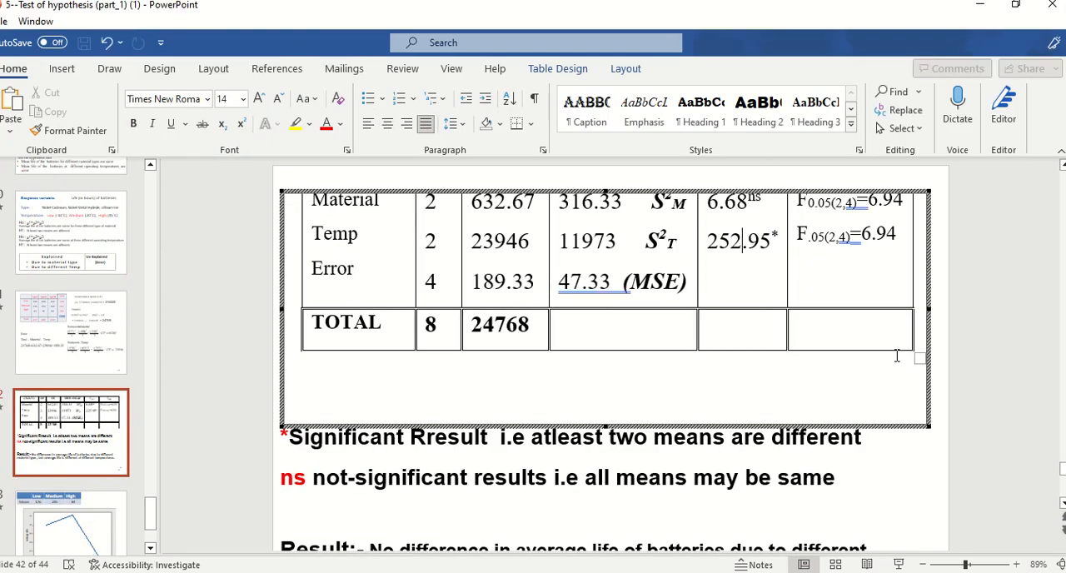
{"action": "left_click", "coordinate": [892, 512]}
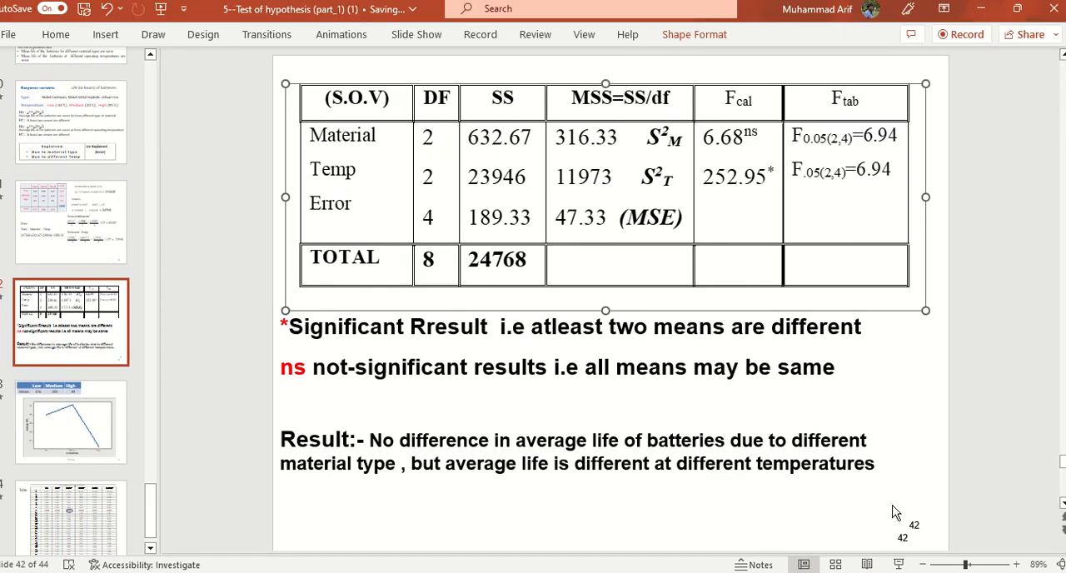
Step: Examine the P values in the new Minitab ANOVA table and return to the conclusions on slide 42
{"action": "key", "text": "alt+Tab"}
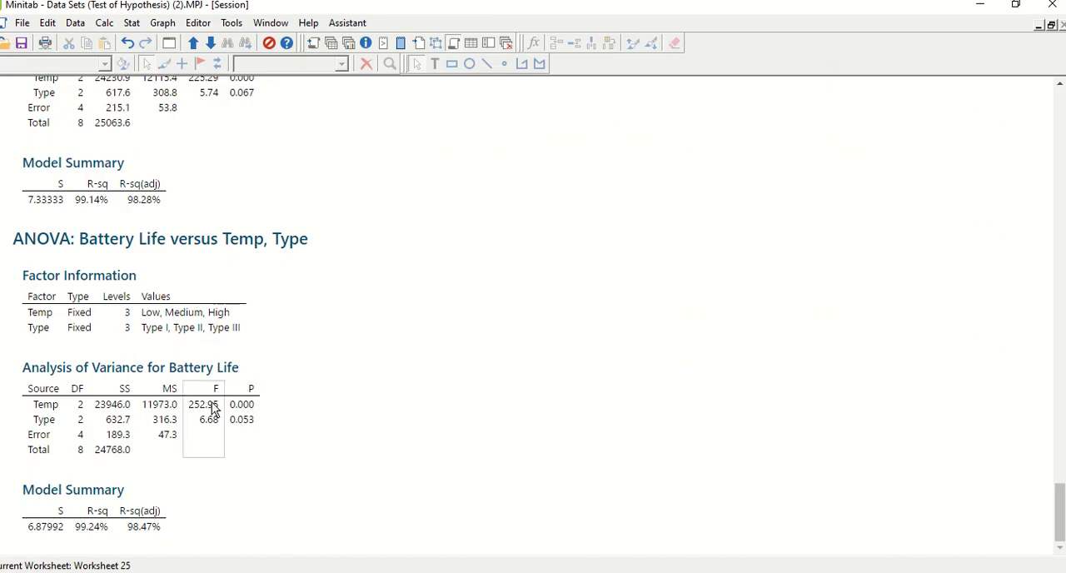
{"action": "left_click", "coordinate": [248, 431]}
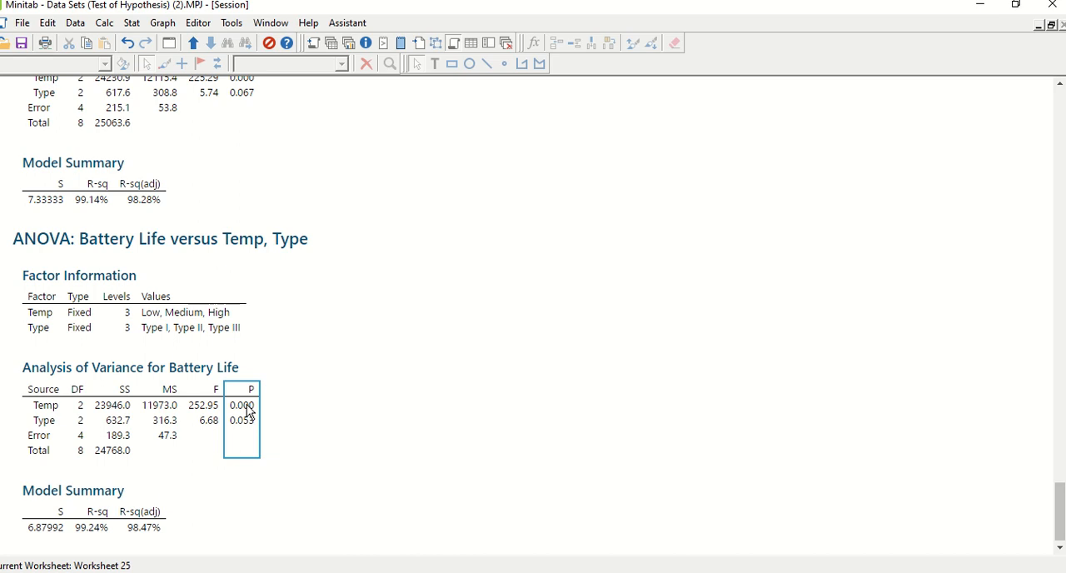
{"action": "key", "text": "alt+Tab"}
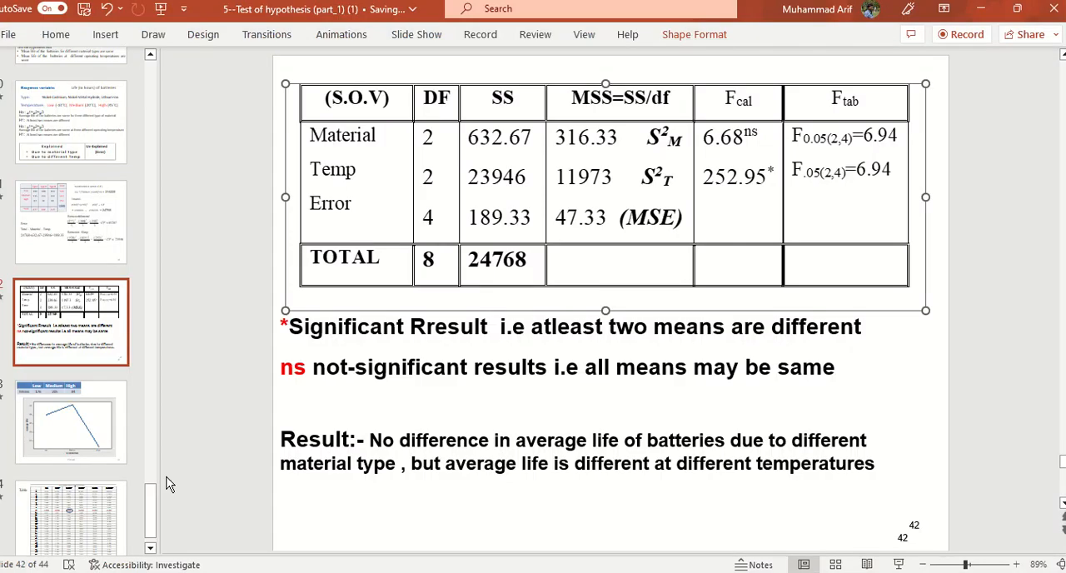